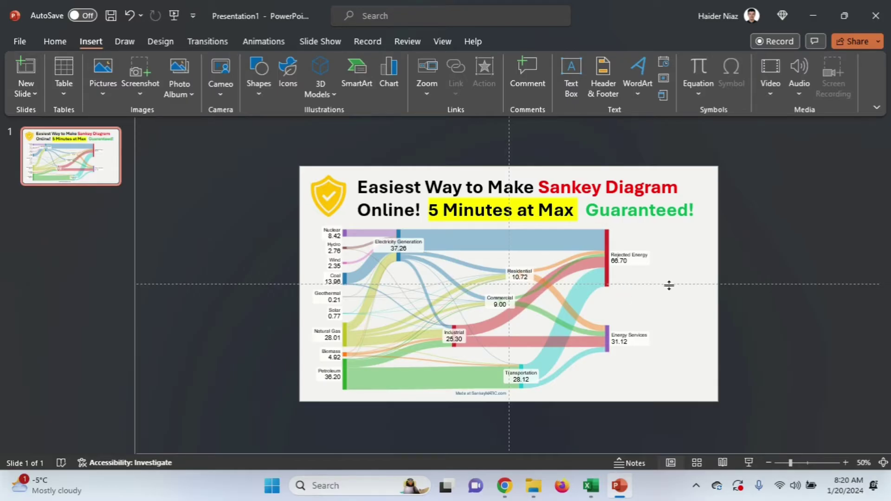
# Switch to the Chrome window and bring up the already open SankeyMATIC build page
pyautogui.hotkey('alt', 'Tab')
pyautogui.hotkey('alt', 'Tab')
pyautogui.hotkey('alt', 'Tab')
pyautogui.press('Tab')
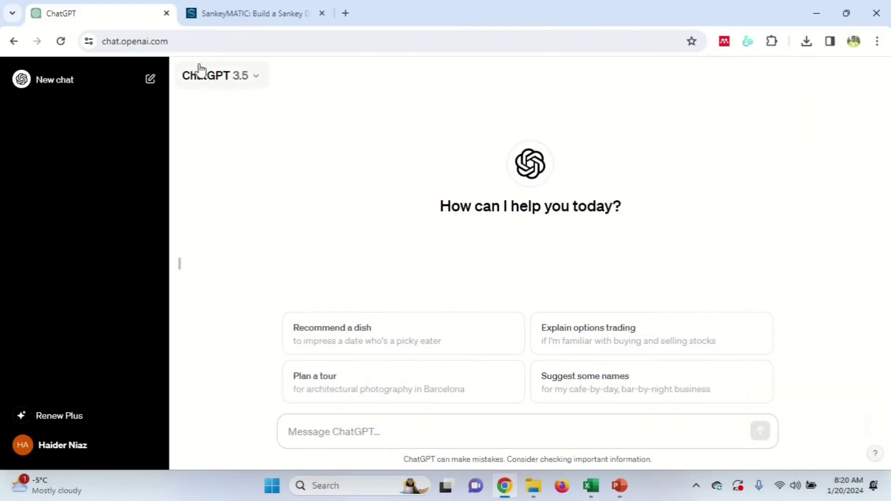
pyautogui.click(230, 14)
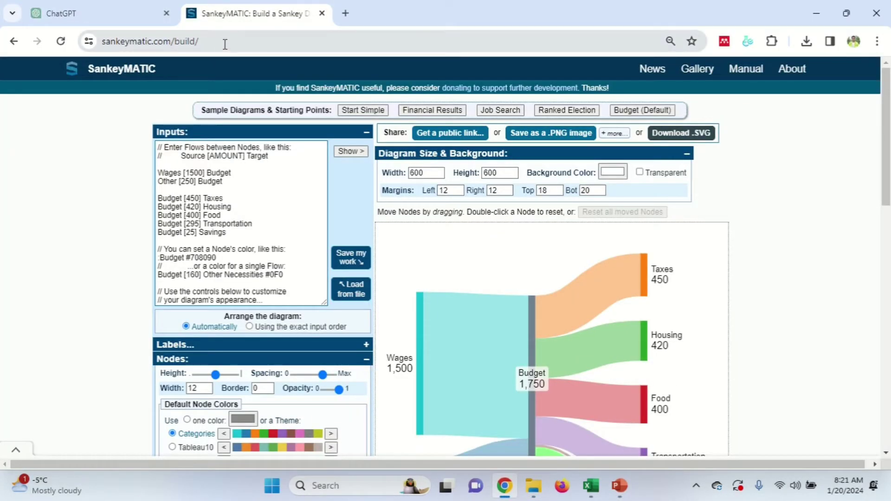
pyautogui.click(248, 40)
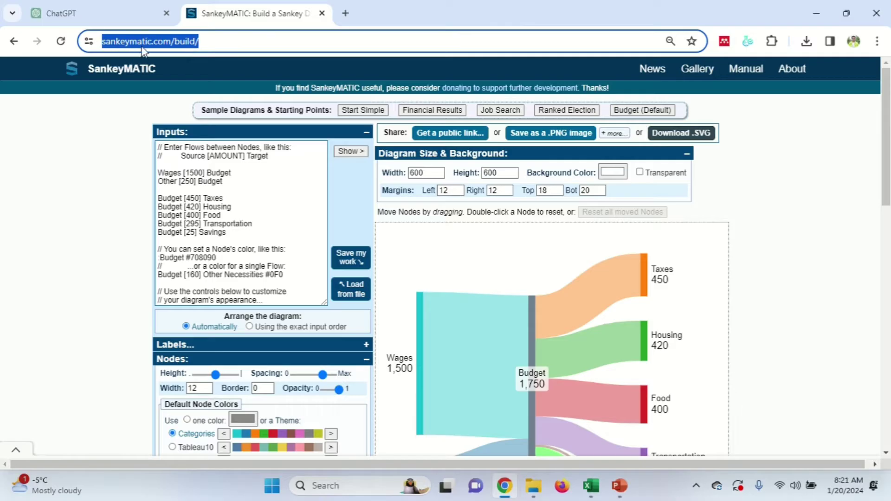
pyautogui.click(236, 44)
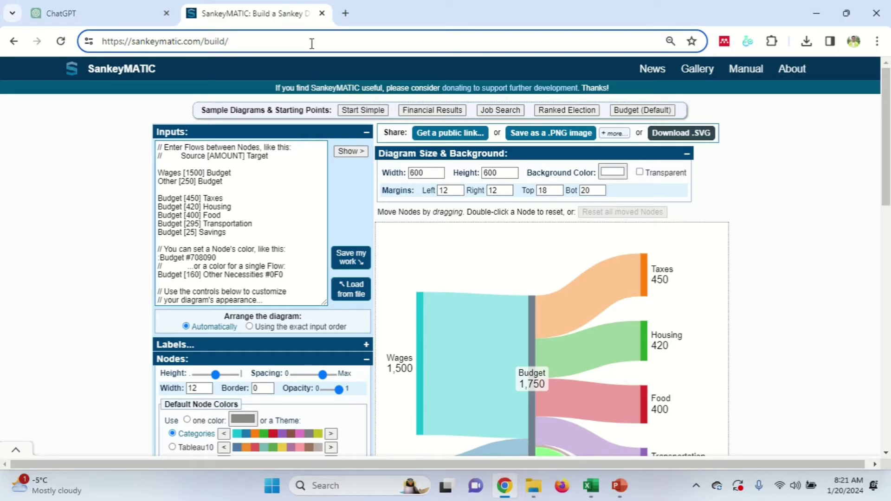
# Search the web for "sankeymatic" in a new browser tab and open the SankeyMATIC home page
pyautogui.click(345, 14)
pyautogui.write('sankey')
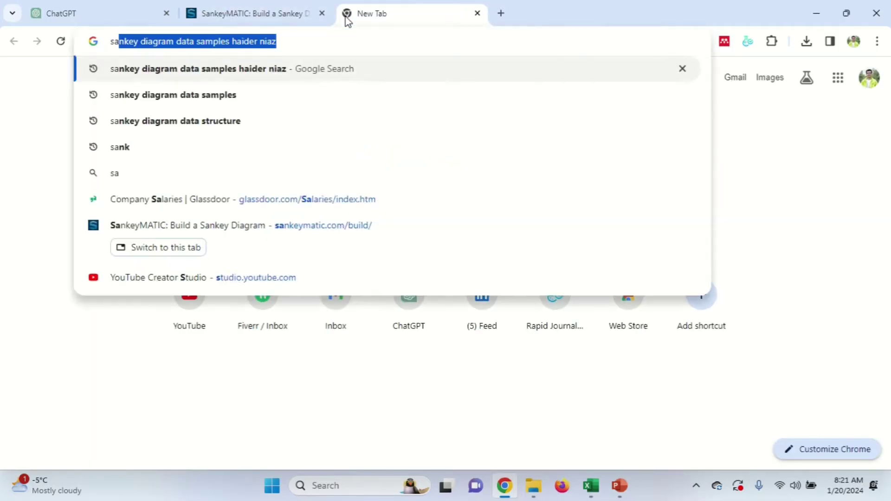
pyautogui.write('matic')
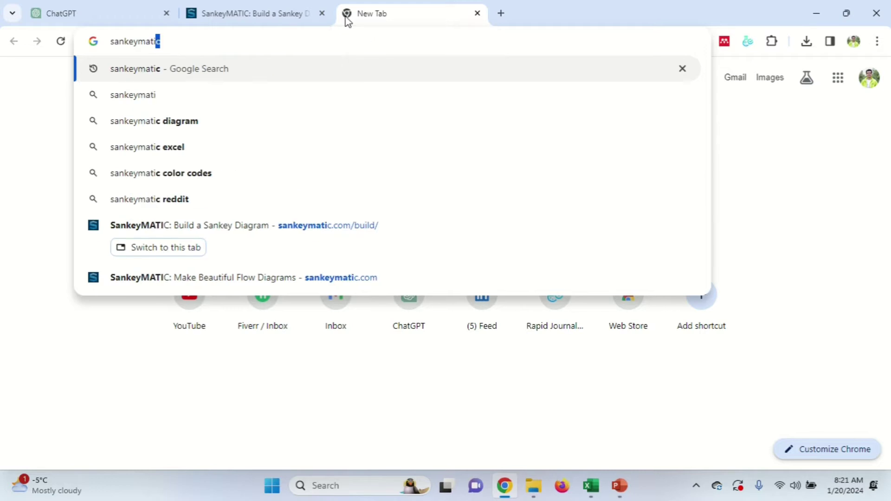
pyautogui.press('Return')
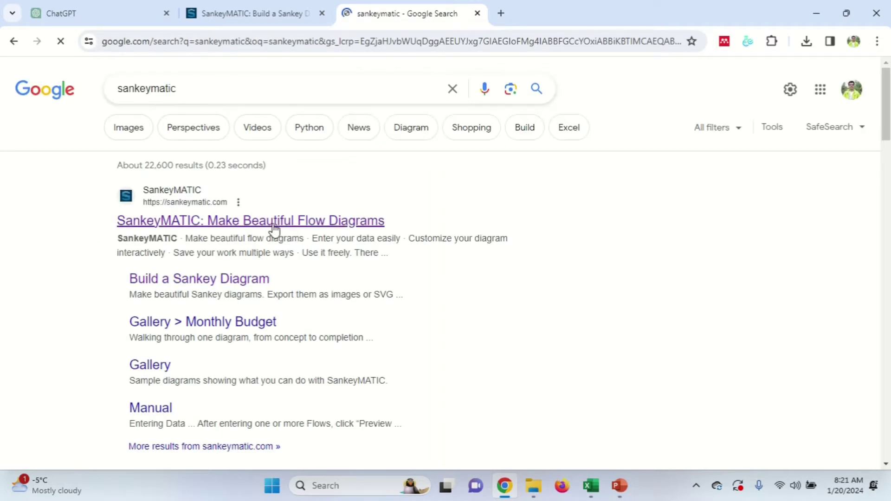
pyautogui.click(302, 224)
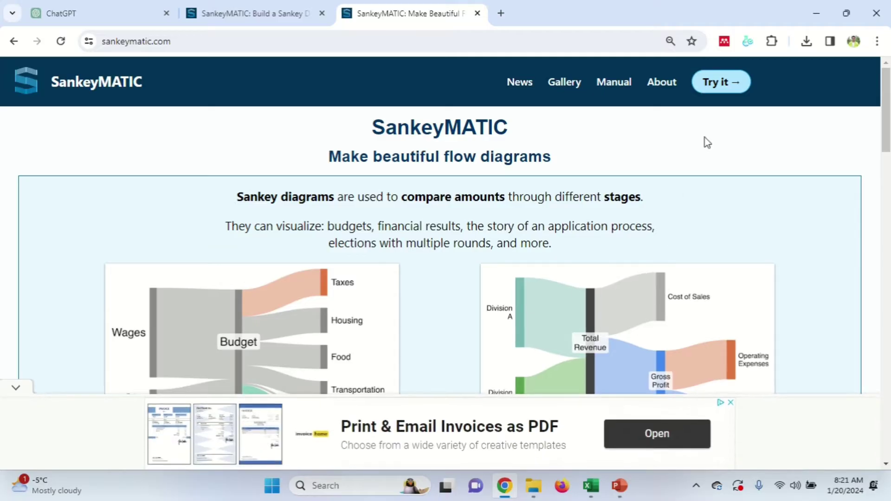
# Open SankeyMATIC's diagram builder from its home page and collapse the advertisement banner
pyautogui.click(723, 88)
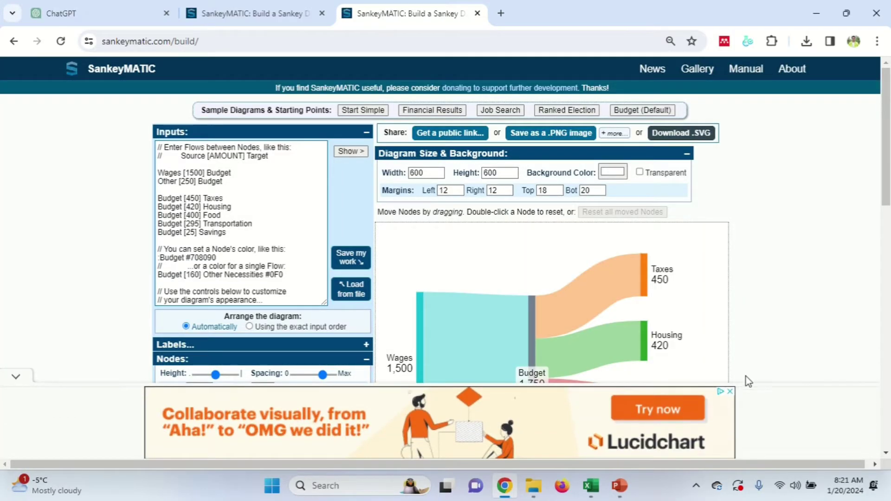
pyautogui.click(729, 391)
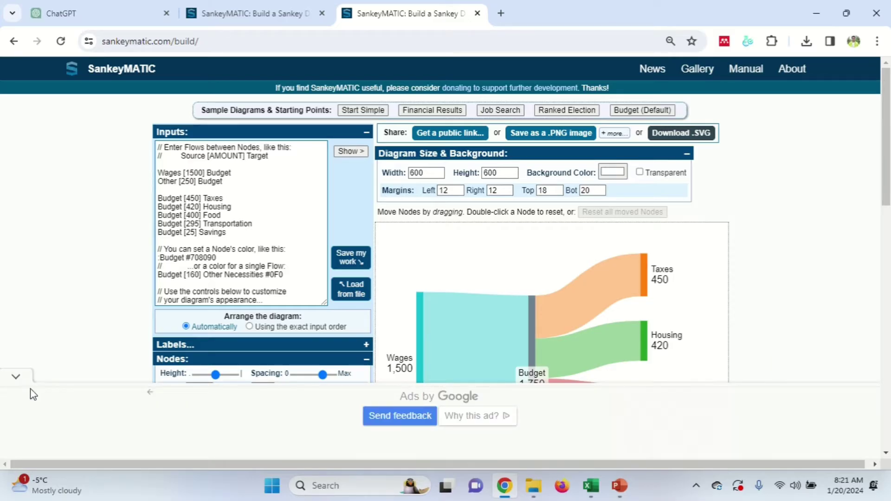
pyautogui.click(18, 377)
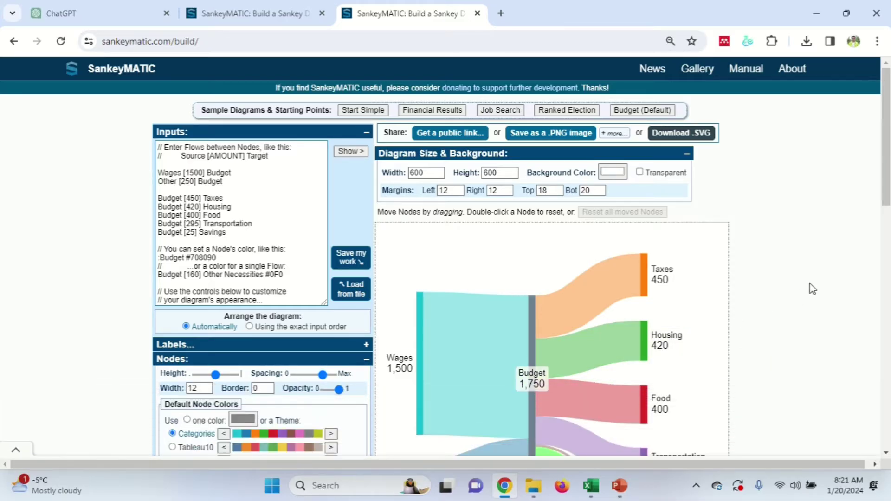
# Examine the sample budget flows in the inputs, the node and flow settings, and the resulting Sankey diagram
pyautogui.scroll(-1, 630, 271)
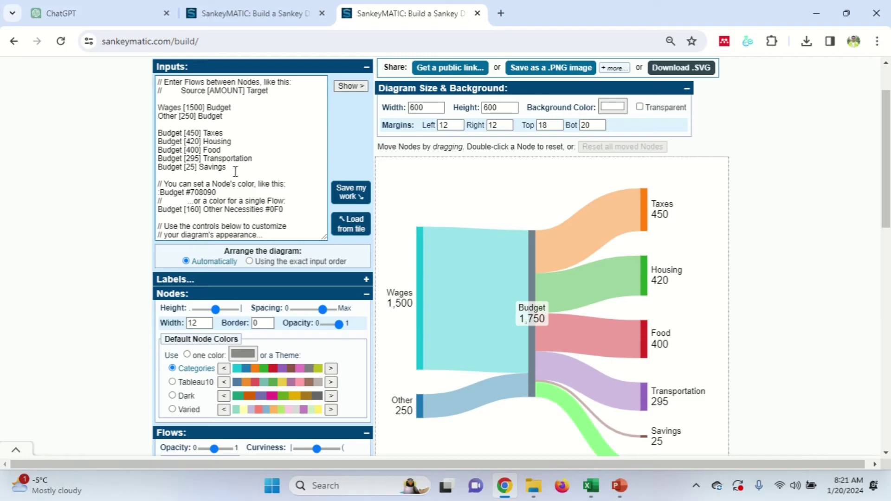
pyautogui.click(261, 217)
pyautogui.moveTo(260, 217); pyautogui.dragTo(158, 137)
pyautogui.click(263, 216)
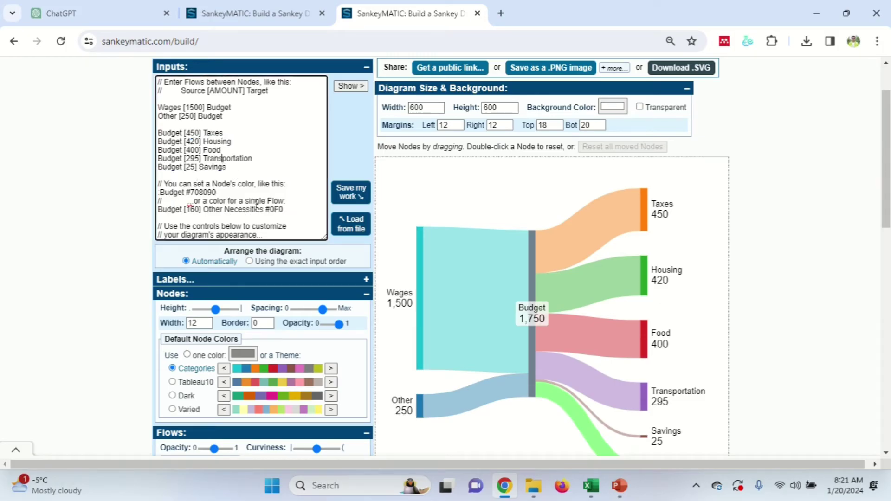
pyautogui.scroll(1, 263, 216)
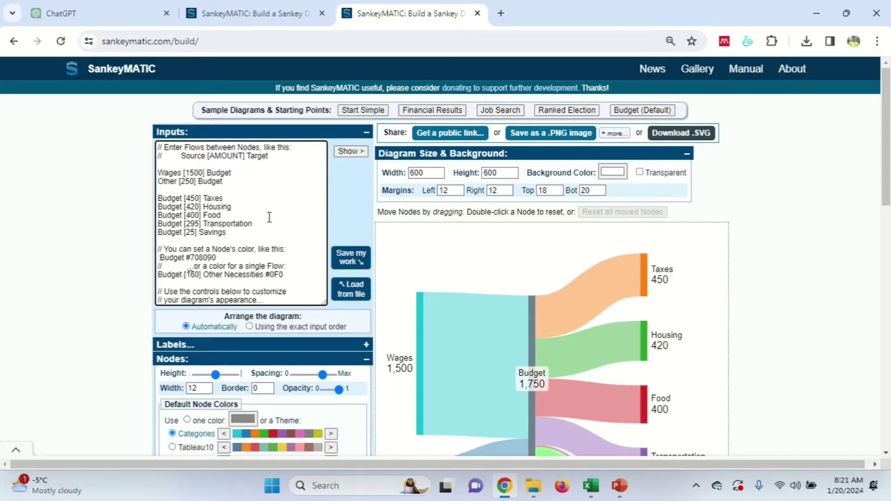
pyautogui.scroll(-1, 272, 233)
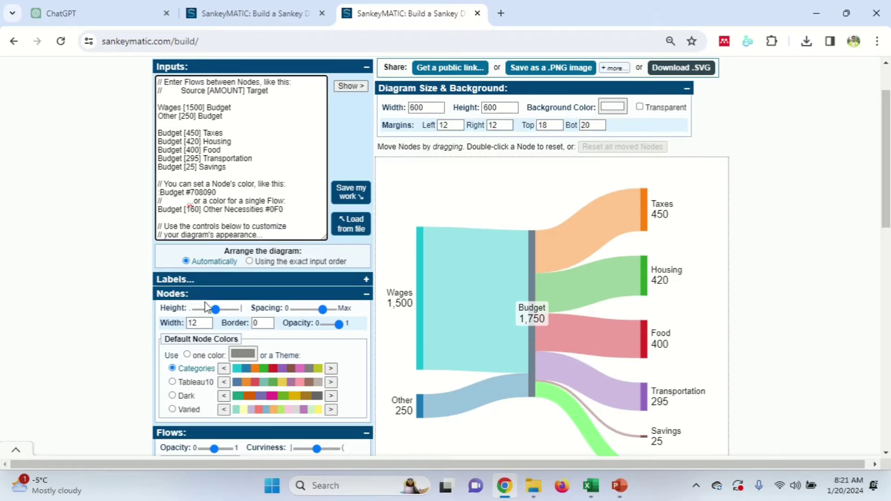
pyautogui.scroll(-1, 204, 295)
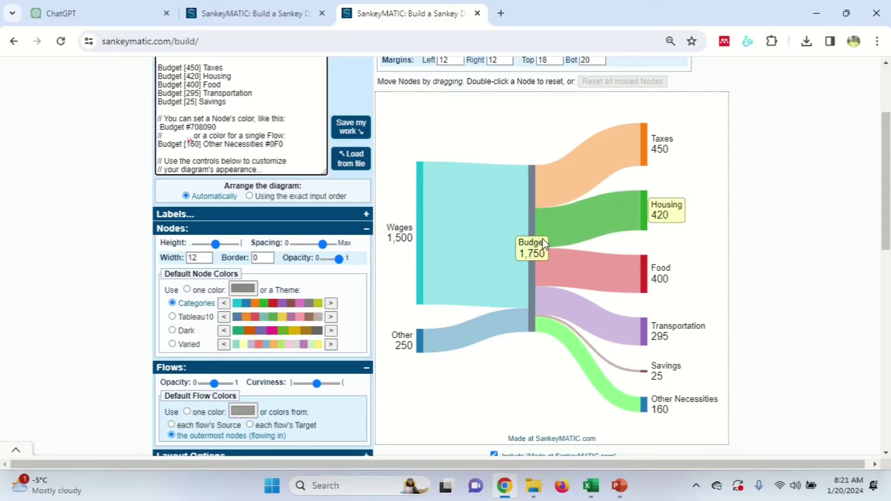
pyautogui.scroll(1, 475, 224)
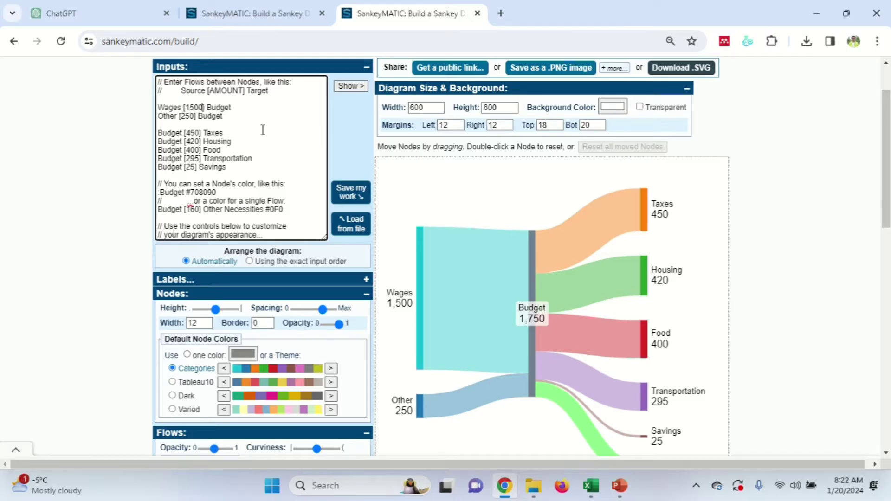
# Try 150 and 15000 as the Wages amount in the sample flows, and restore it to 1500
pyautogui.press('BackSpace')
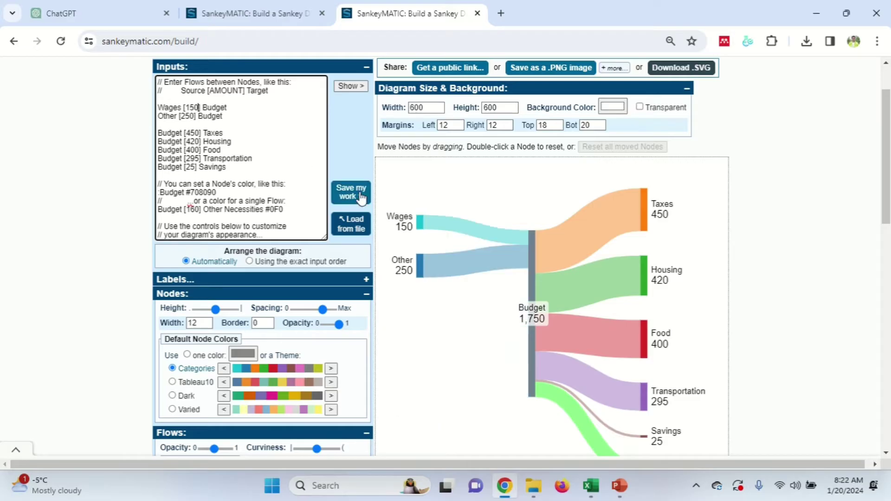
pyautogui.write('00')
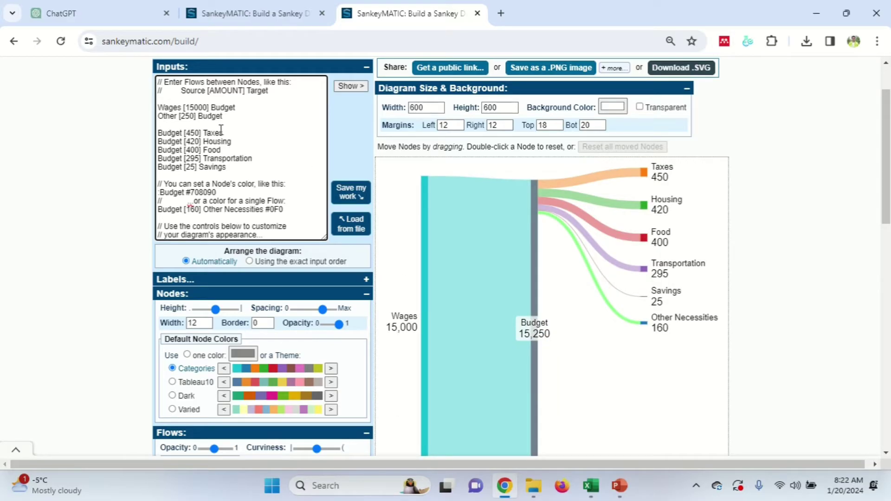
pyautogui.press('BackSpace')
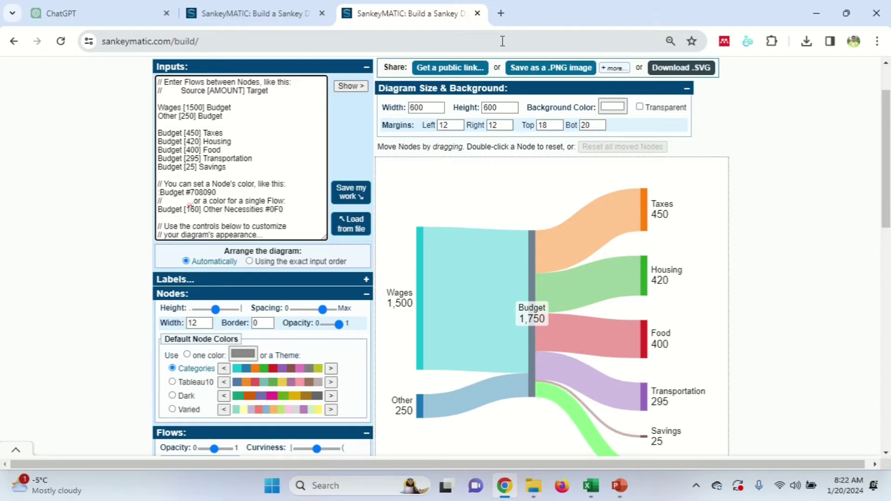
# Switch to the Excel workbook and examine the Source, Destination and Value columns of the energy data
pyautogui.click(591, 486)
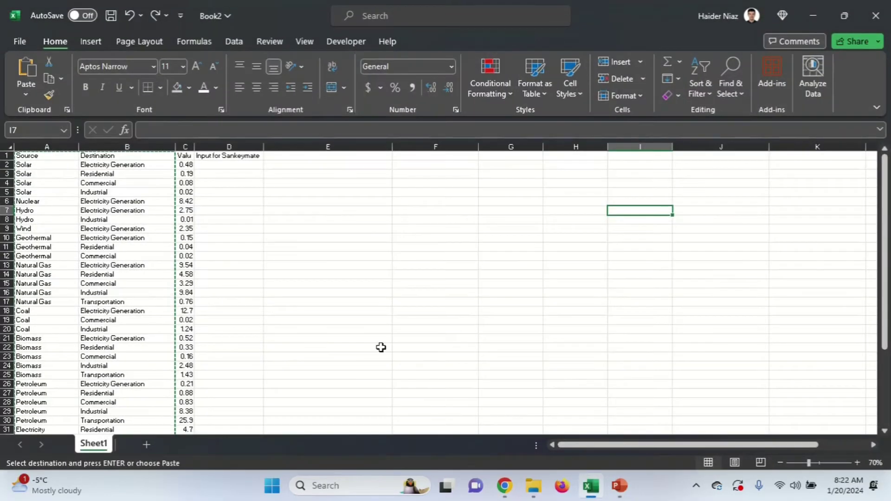
pyautogui.scroll(3, 144, 216)
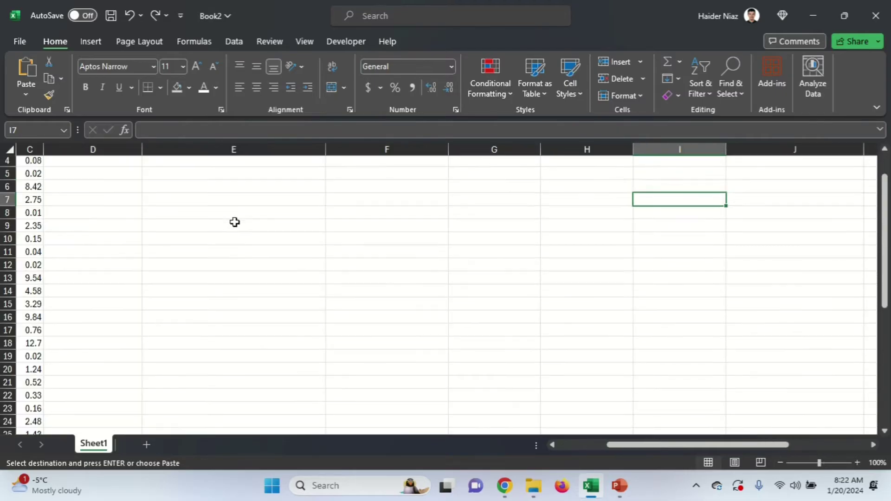
pyautogui.hscroll(-2, 235, 222)
pyautogui.scroll(1, 225, 221)
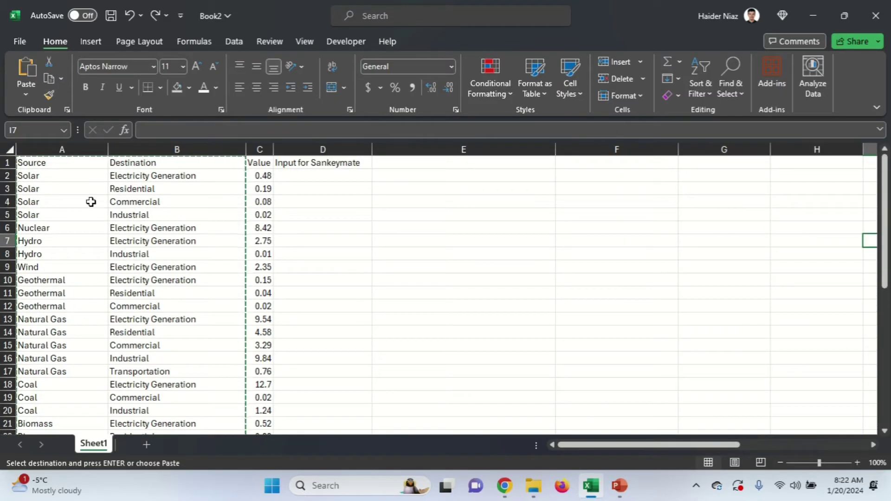
pyautogui.click(87, 178)
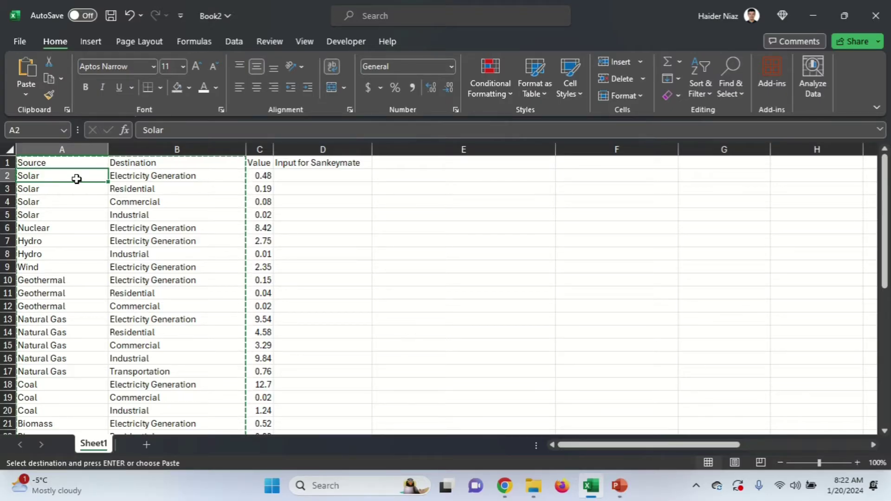
pyautogui.click(148, 176)
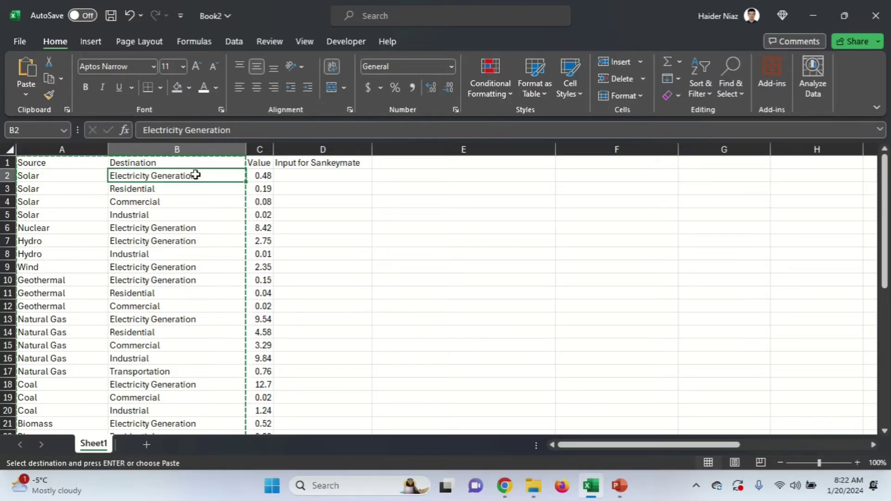
pyautogui.click(256, 176)
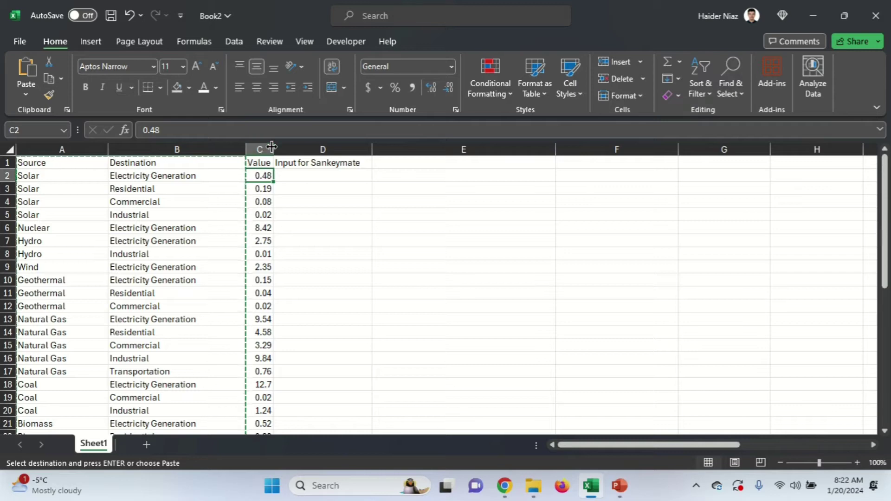
pyautogui.moveTo(272, 147); pyautogui.dragTo(295, 149)
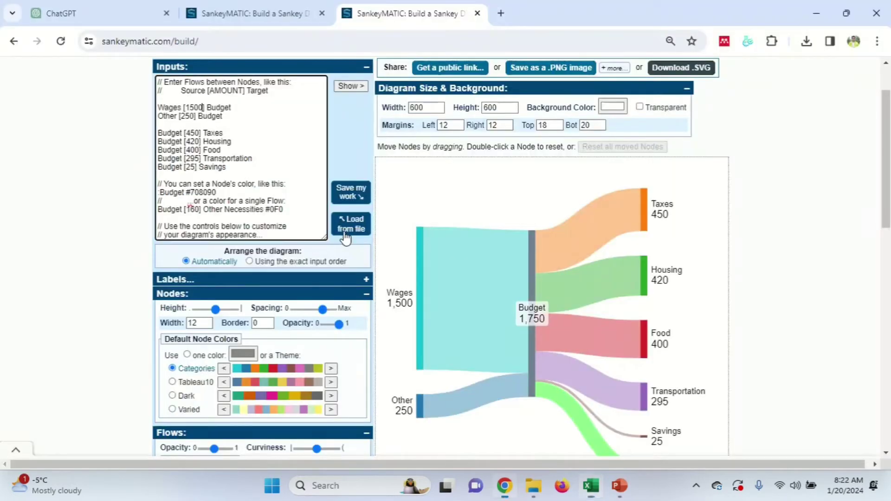
# Switch back to SankeyMATIC in Chrome, review the Wages flow's format, and clear all sample text from the inputs
pyautogui.hotkey('alt', 'Tab')
pyautogui.click(261, 142)
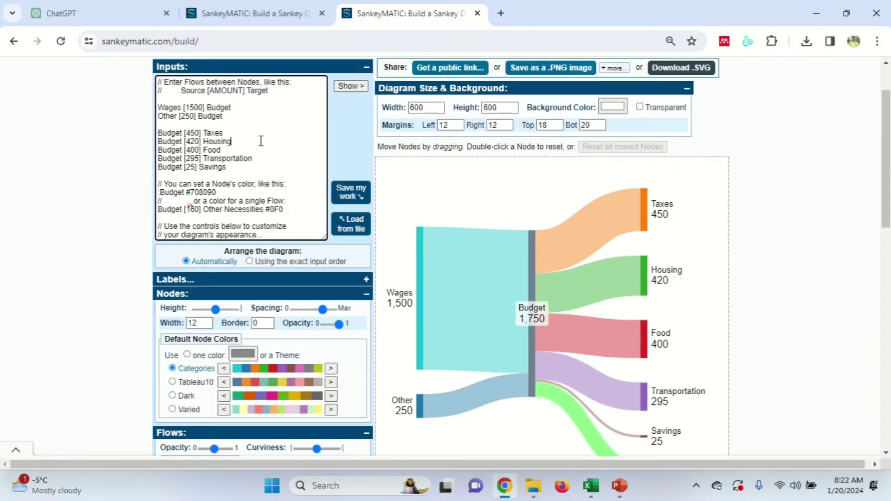
pyautogui.scroll(2, 261, 141)
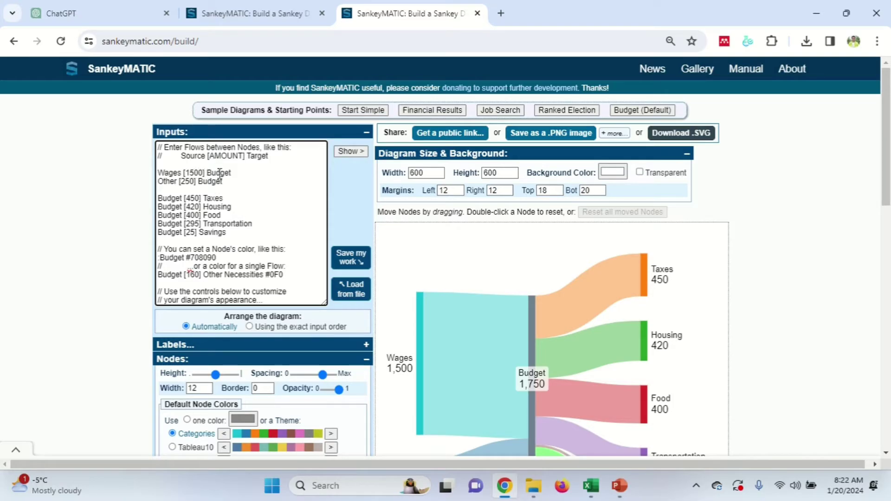
pyautogui.moveTo(178, 173); pyautogui.dragTo(158, 173)
pyautogui.moveTo(232, 174); pyautogui.dragTo(184, 172)
pyautogui.click(246, 231)
pyautogui.hotkey('ctrl', 'a')
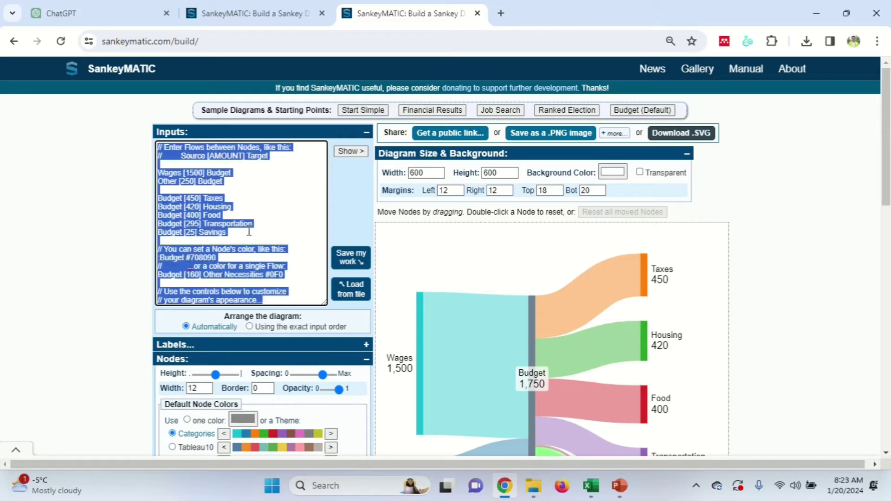
pyautogui.press('BackSpace')
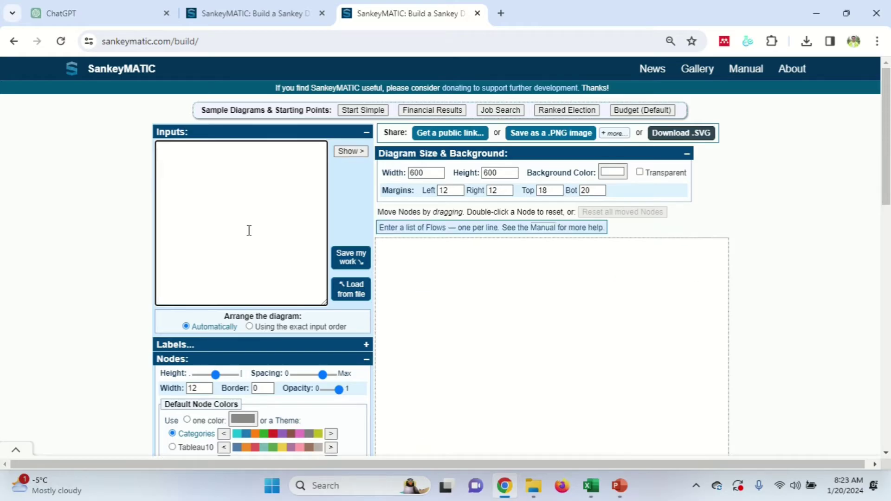
# Set the diagram size to a width of 1000 and a height of 500
pyautogui.doubleClick(424, 173)
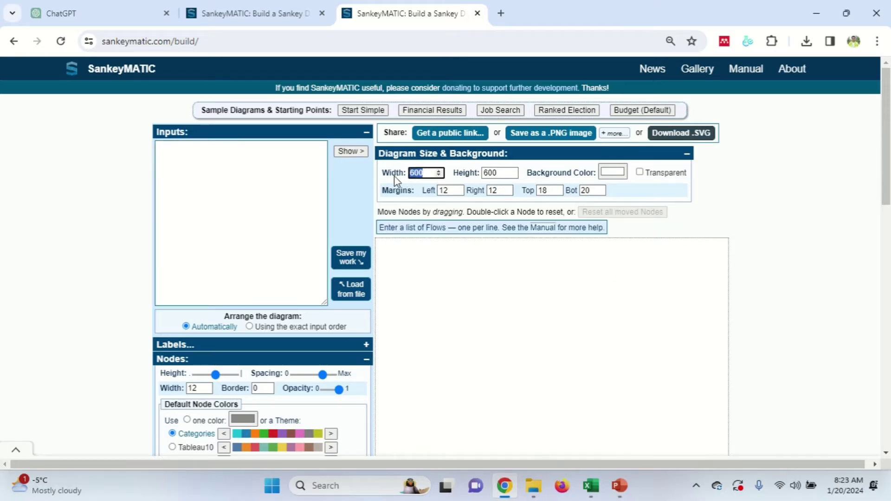
pyautogui.write('108')
pyautogui.write('0')
pyautogui.write('00')
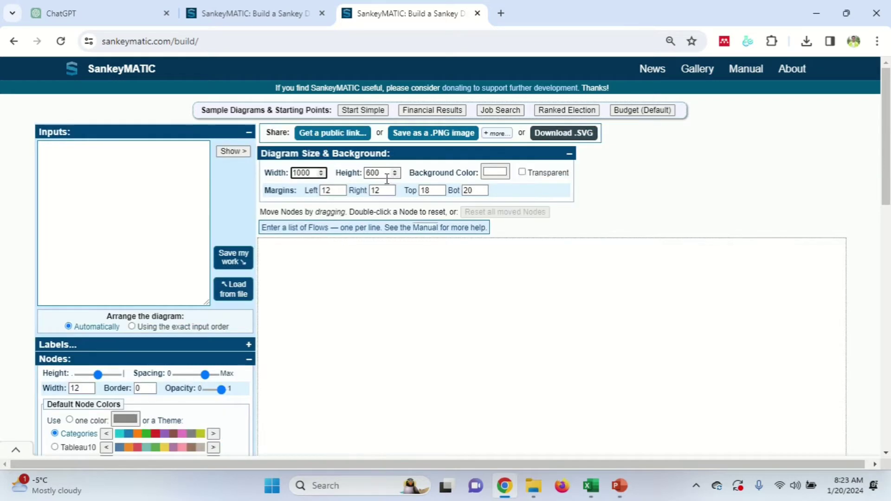
pyautogui.doubleClick(387, 175)
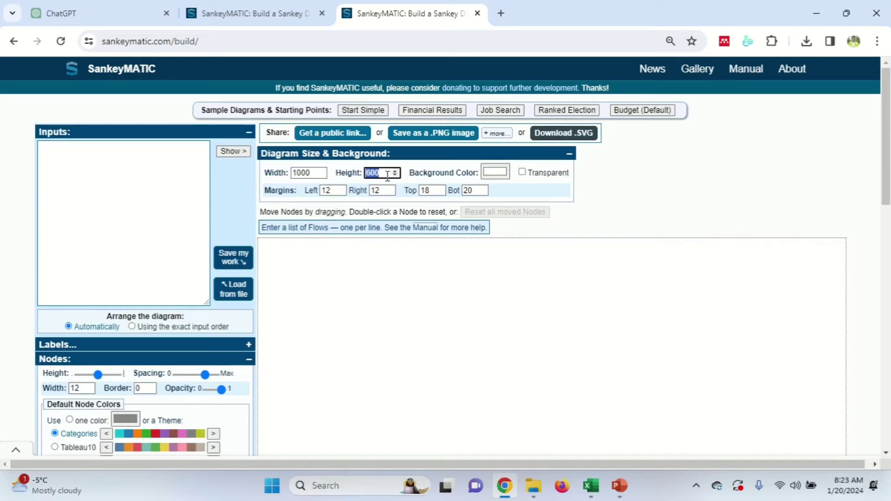
pyautogui.write('500')
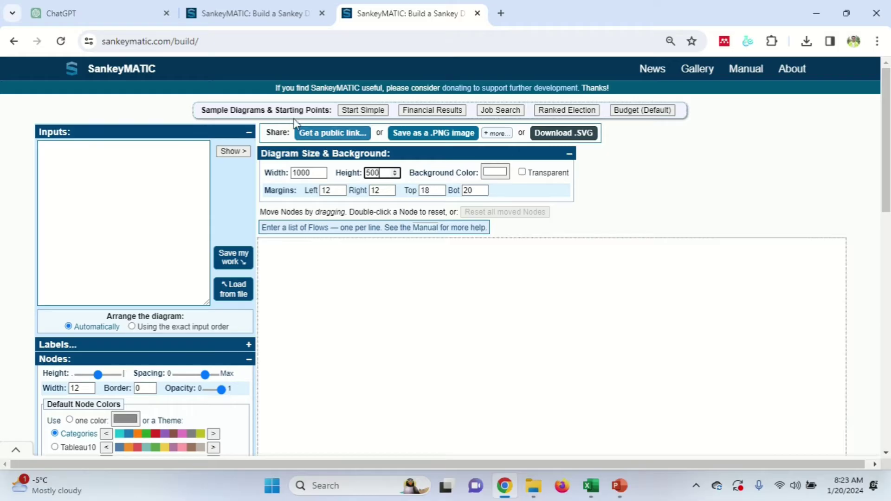
# Close the duplicate SankeyMATIC browser tab that still holds the sample budget diagram
pyautogui.click(266, 16)
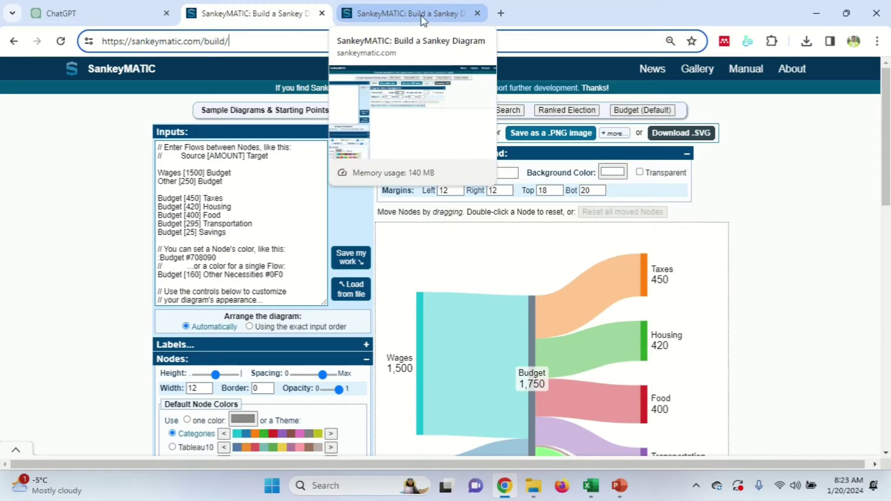
pyautogui.click(322, 13)
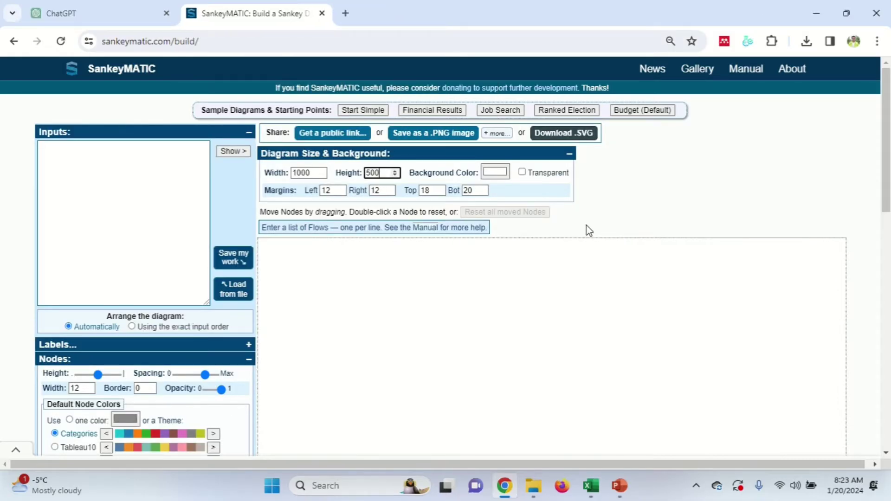
pyautogui.hotkey('ctrl', '-')
pyautogui.hotkey('ctrl', '-')
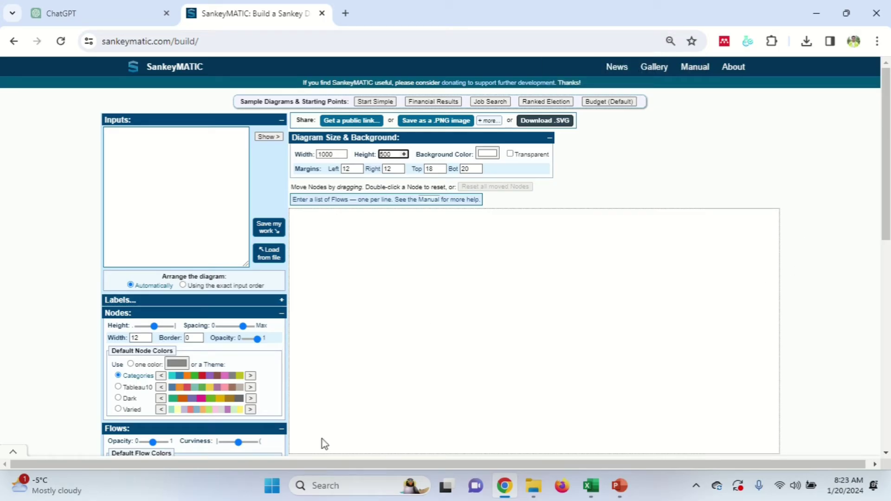
# Switch to the Excel workbook and review the Source, Destination and Value entries of the energy data
pyautogui.click(591, 486)
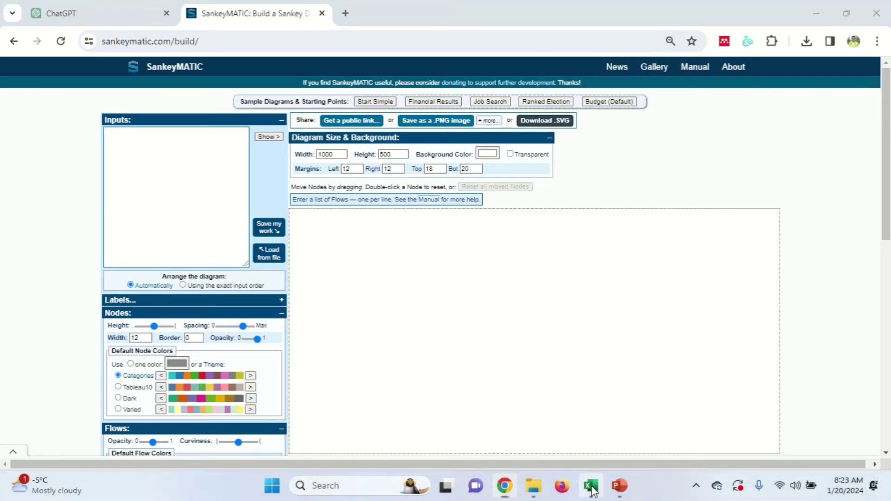
pyautogui.click(163, 214)
pyautogui.moveTo(81, 175); pyautogui.dragTo(175, 332)
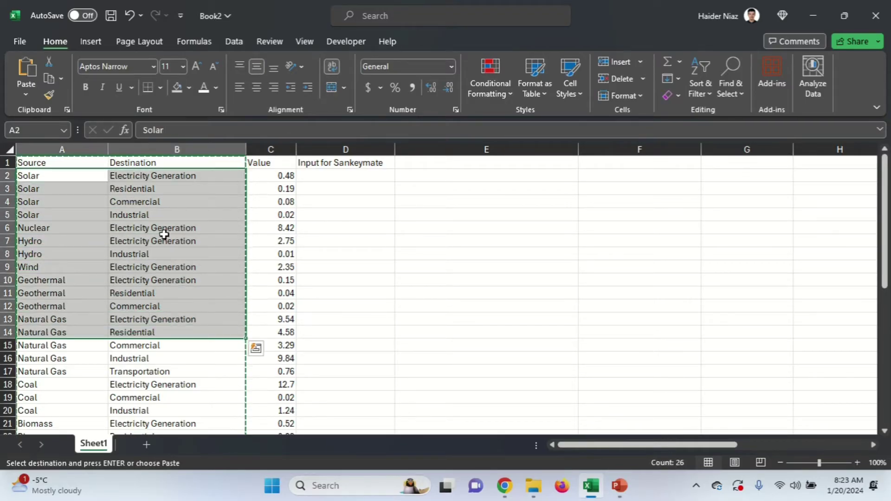
pyautogui.hotkey('ctrl', 'q')
pyautogui.click(213, 189)
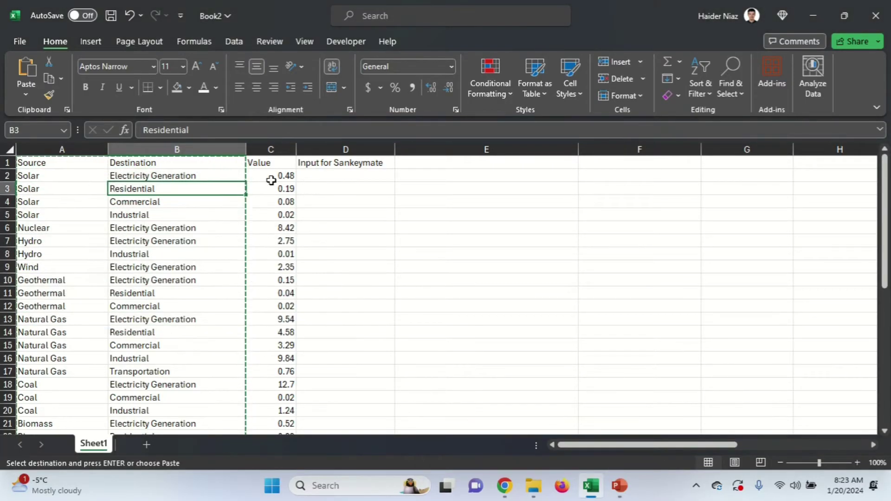
pyautogui.moveTo(272, 174); pyautogui.dragTo(271, 199)
pyautogui.click(56, 188)
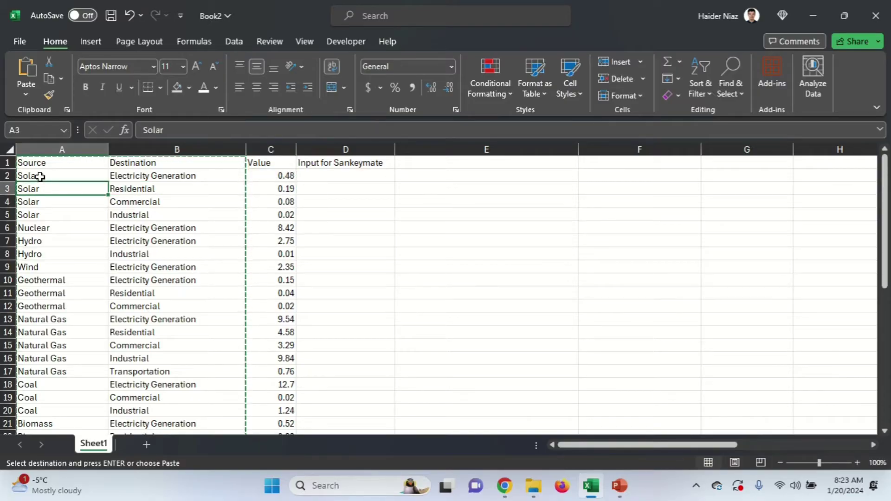
# Enter the formula =A2&" ["&C2&"] "&B2 in D2 to combine source, bracketed value and destination
pyautogui.click(346, 181)
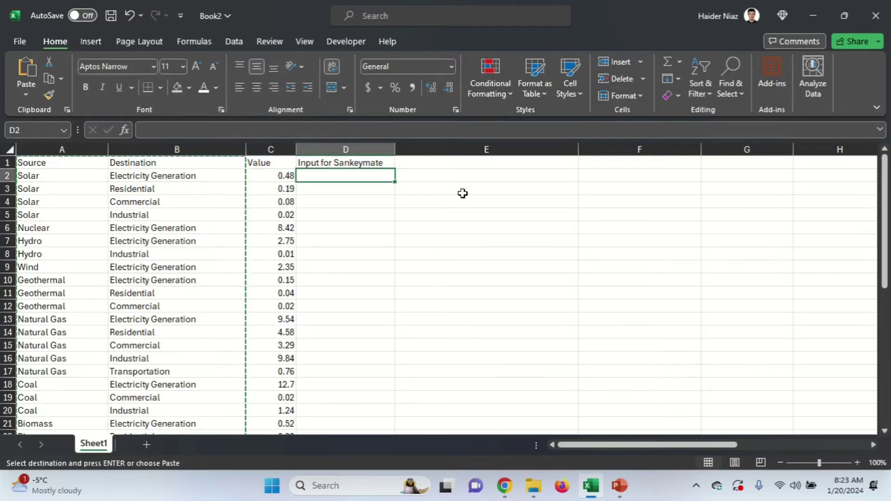
pyautogui.write('=')
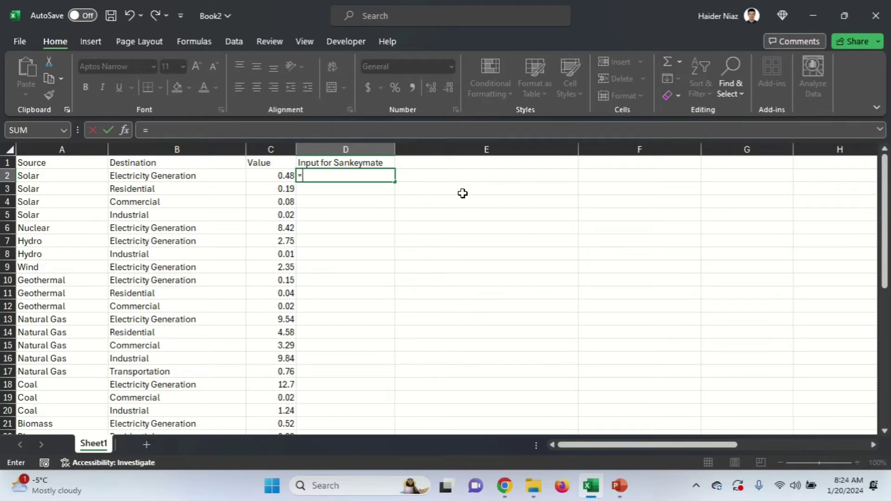
pyautogui.press('Left')
pyautogui.press('Left')
pyautogui.press('Left')
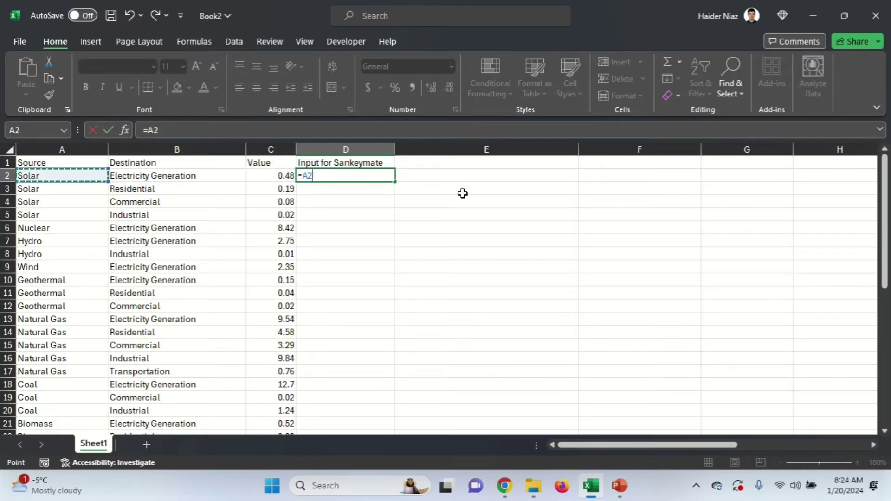
pyautogui.write('&" [')
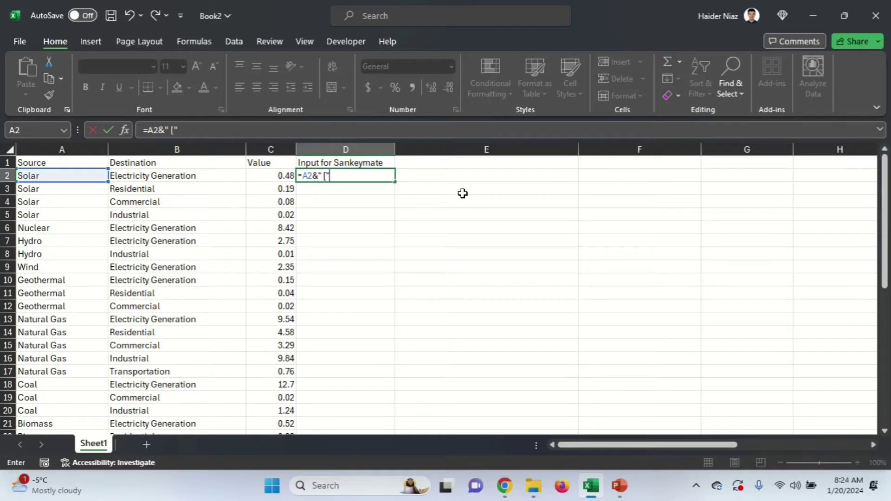
pyautogui.write('&')
pyautogui.click(271, 175)
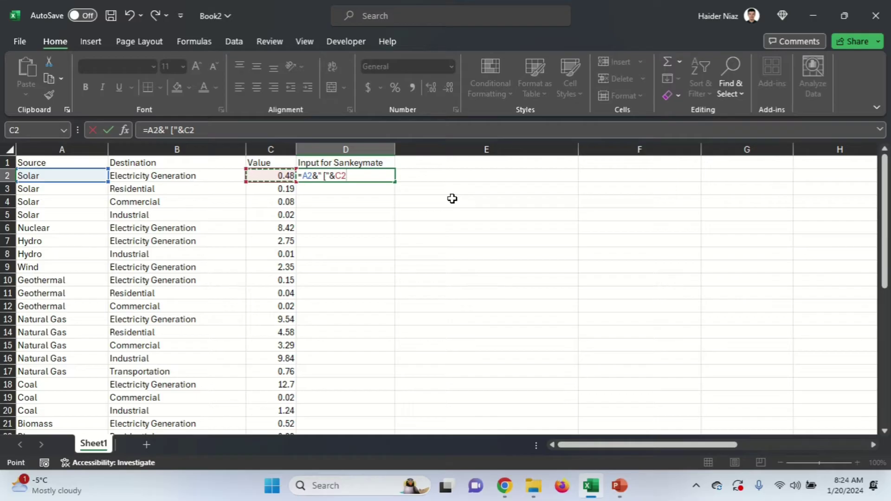
pyautogui.write('&')
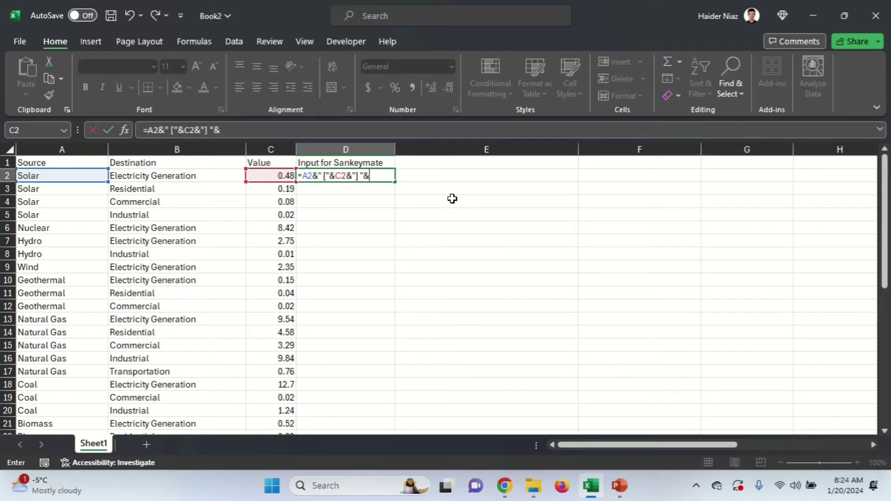
pyautogui.click(213, 177)
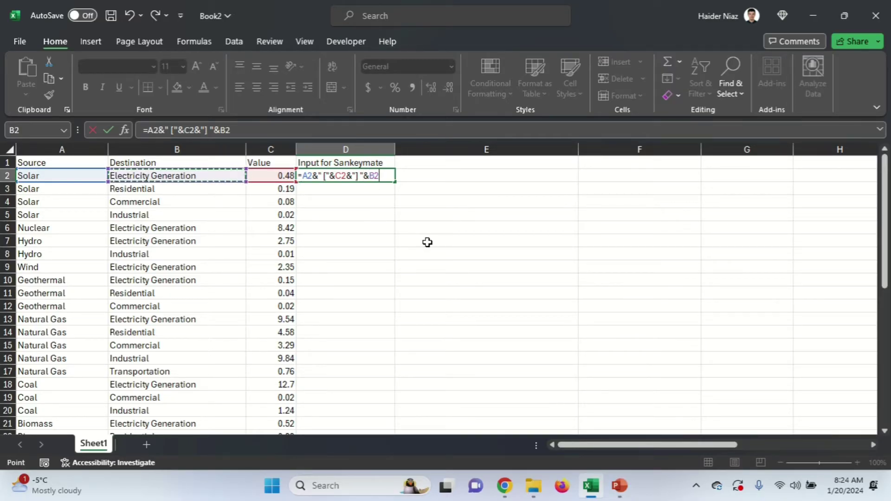
pyautogui.press('Return')
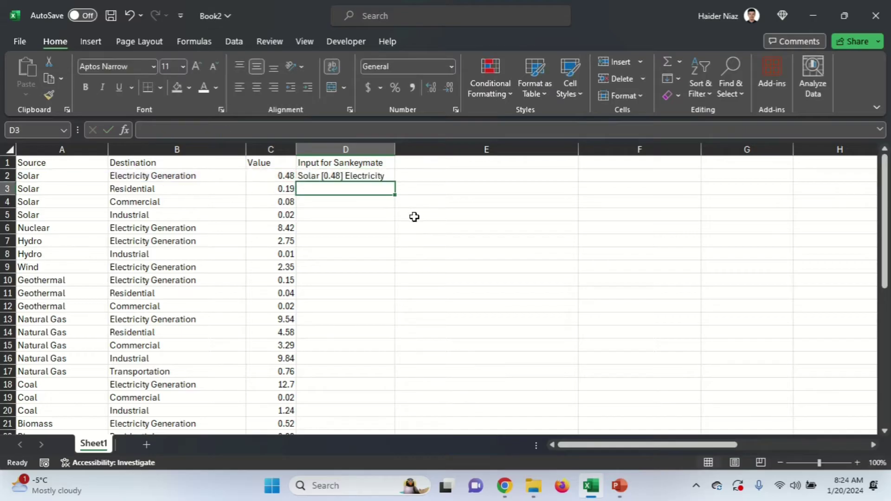
# Switch to SankeyMATIC, load the Start Simple and Budget (Default) samples, and compare the Wages flow's format with the formula result
pyautogui.click(339, 175)
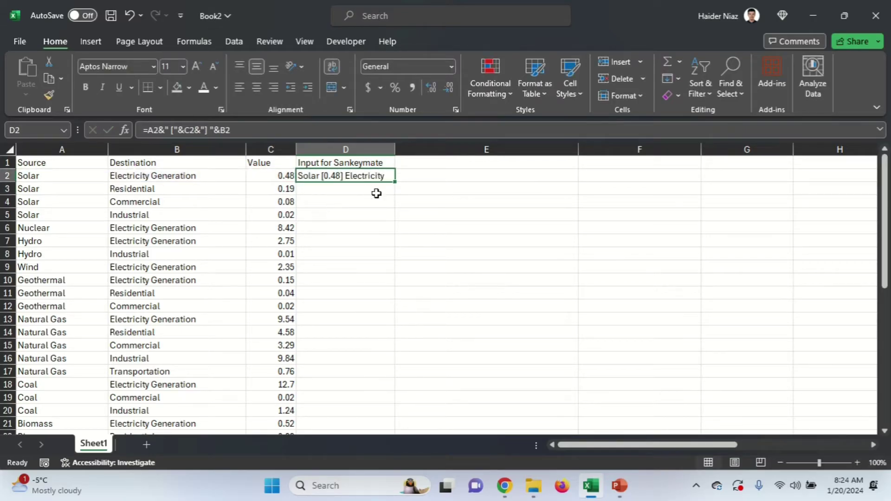
pyautogui.hotkey('alt', 'Tab')
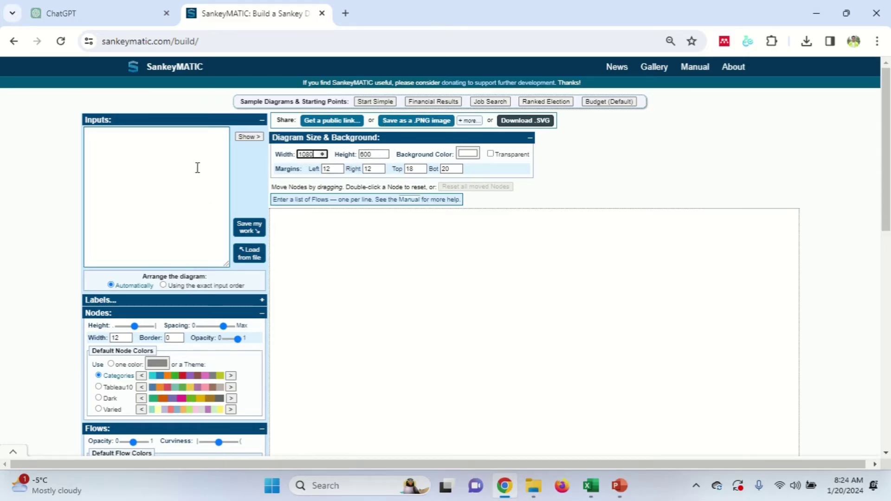
pyautogui.click(213, 166)
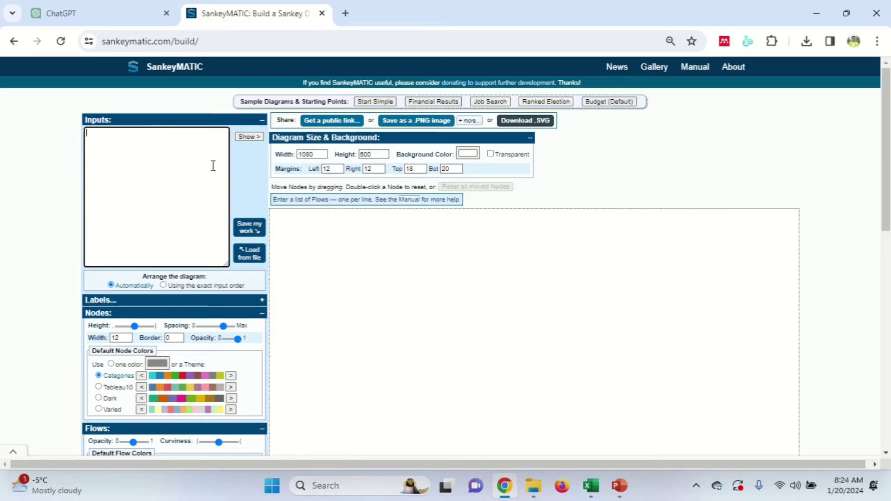
pyautogui.click(384, 102)
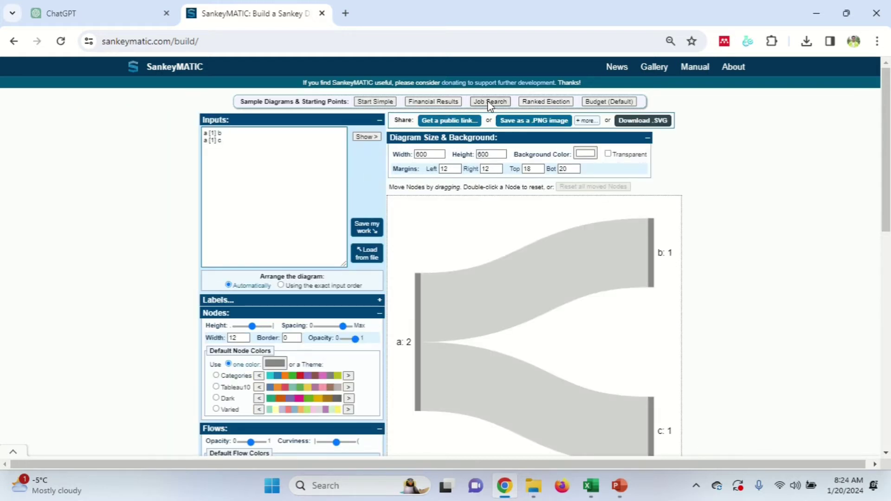
pyautogui.click(598, 103)
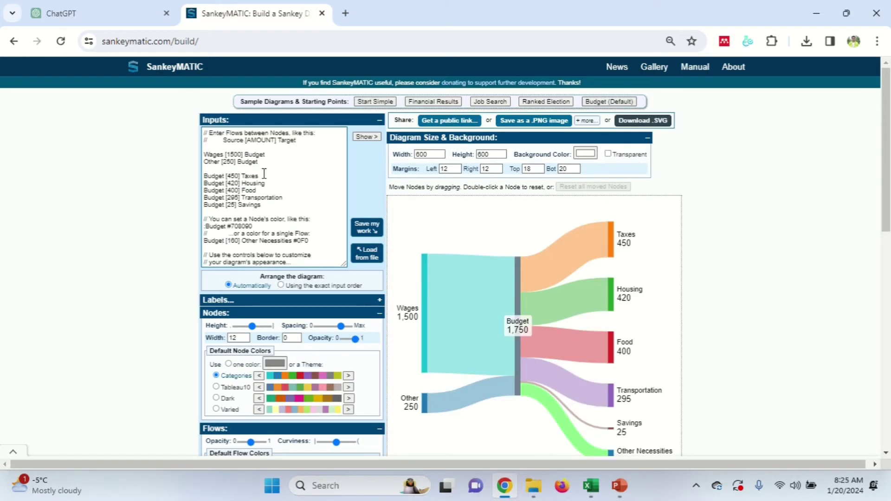
pyautogui.click(215, 155)
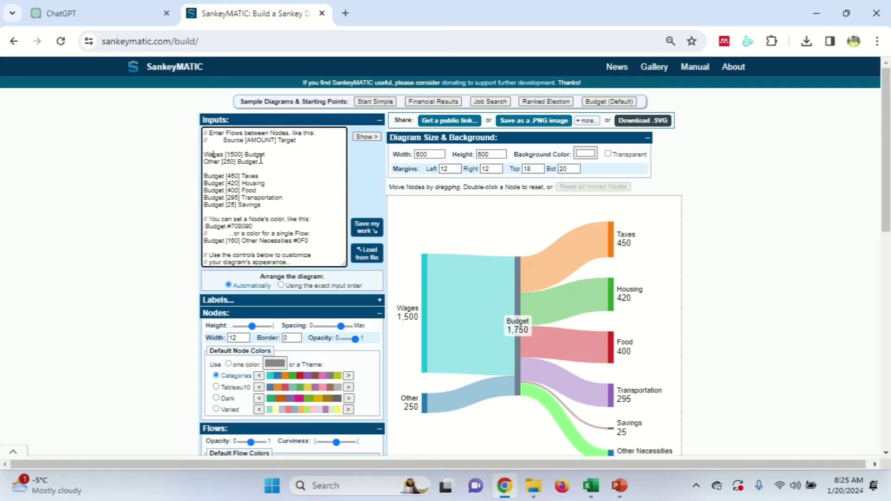
# Switch back to Excel, fill the D2 formula down all data rows, and widen column D to fit the flow text
pyautogui.hotkey('alt', 'Tab')
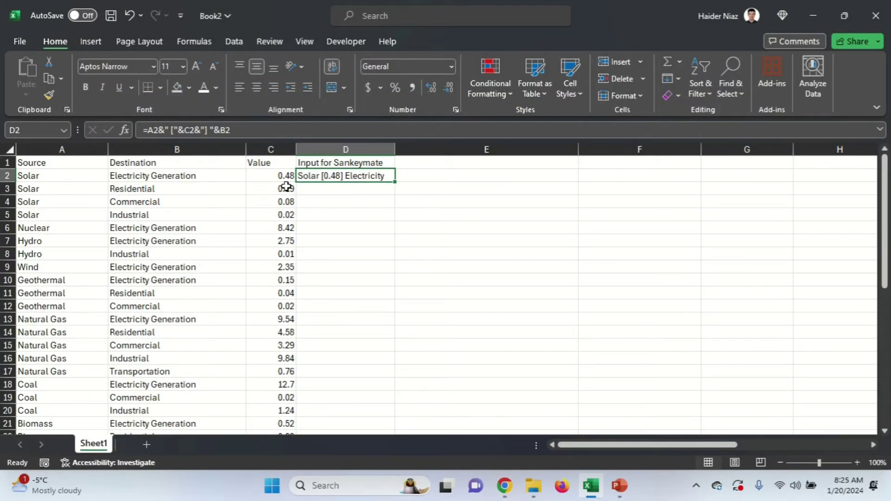
pyautogui.doubleClick(395, 181)
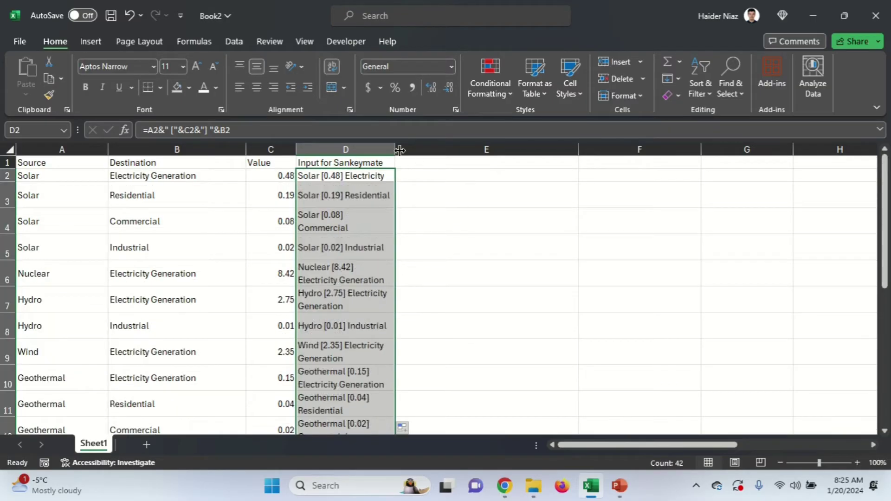
pyautogui.moveTo(395, 149); pyautogui.dragTo(477, 151)
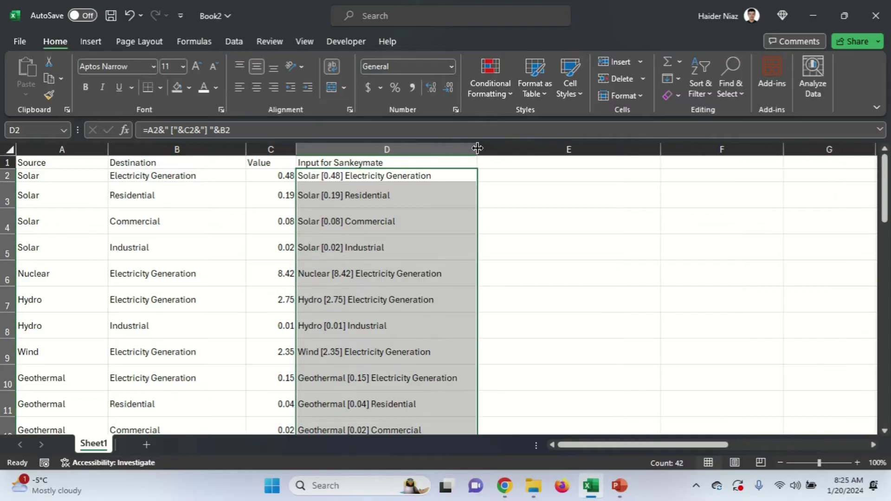
# AutoFit the row height of the whole data table
pyautogui.hotkey('ctrl', 'a')
pyautogui.click(638, 95)
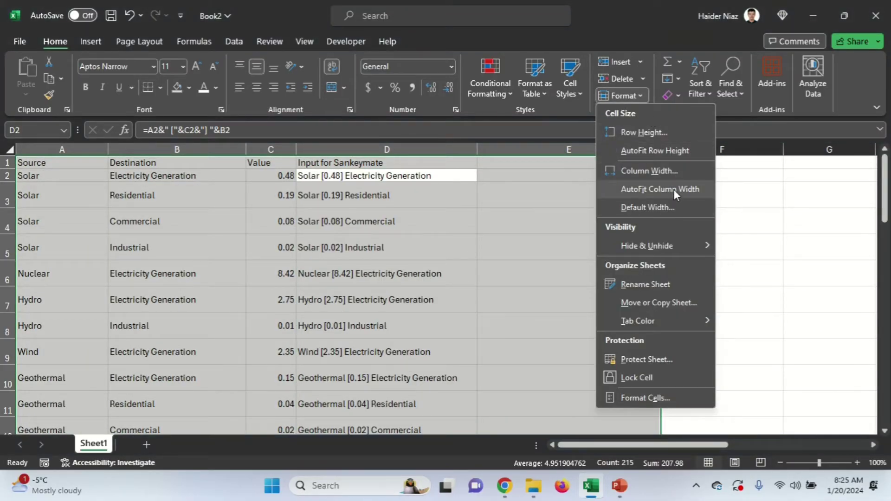
pyautogui.click(674, 151)
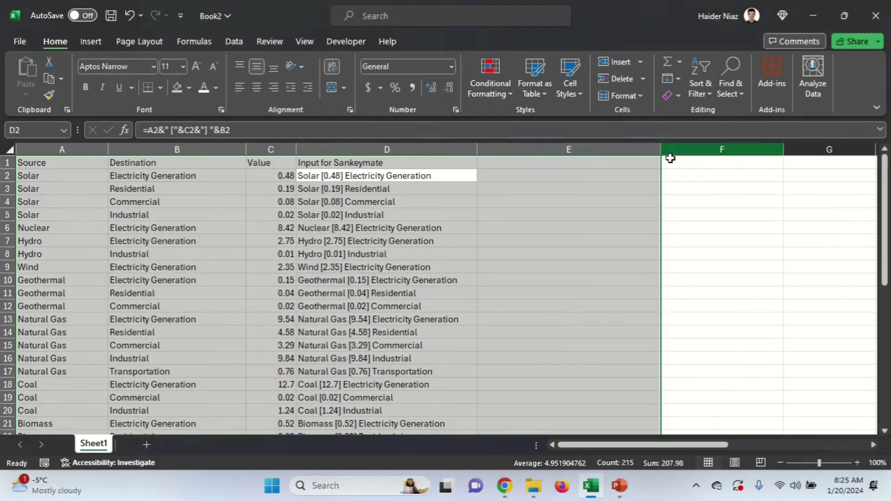
# Copy the whole Destination column into the empty column F
pyautogui.click(510, 149)
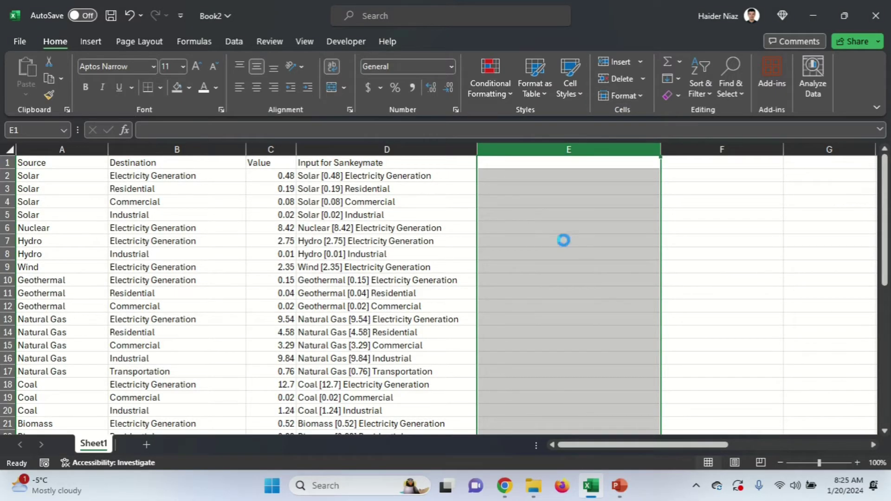
pyautogui.scroll(-2, 563, 239)
pyautogui.click(138, 147)
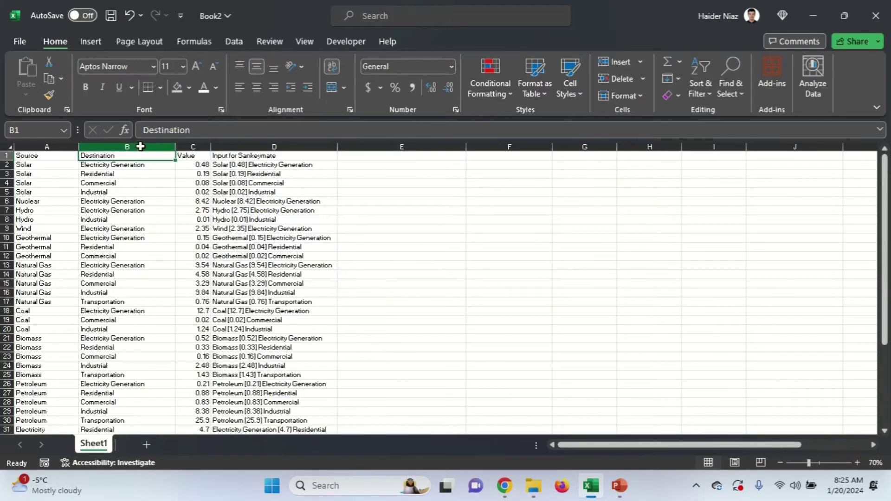
pyautogui.hotkey('ctrl', 'c')
pyautogui.click(510, 147)
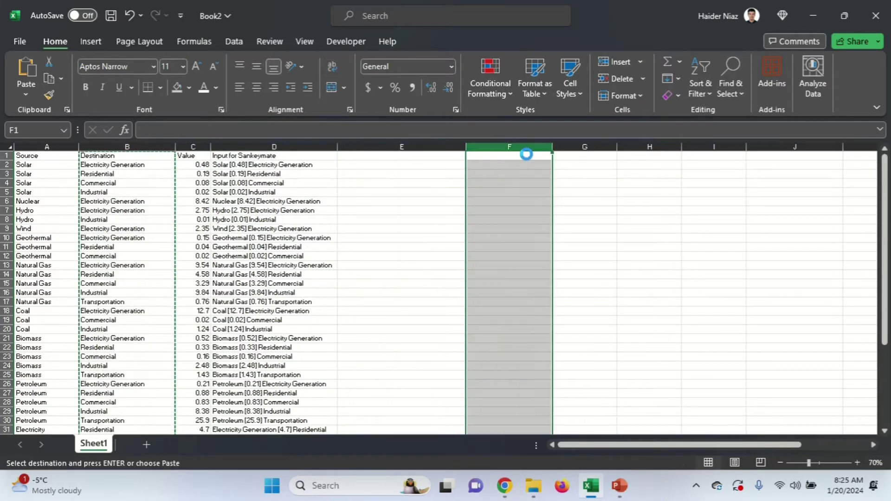
pyautogui.hotkey('ctrl', 'v')
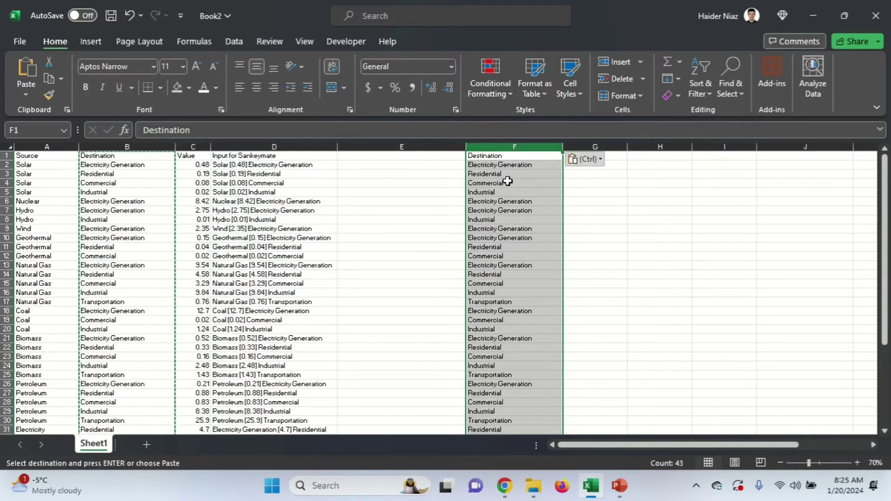
# Remove the duplicate values from column F and clear its Destination header in F1
pyautogui.click(235, 42)
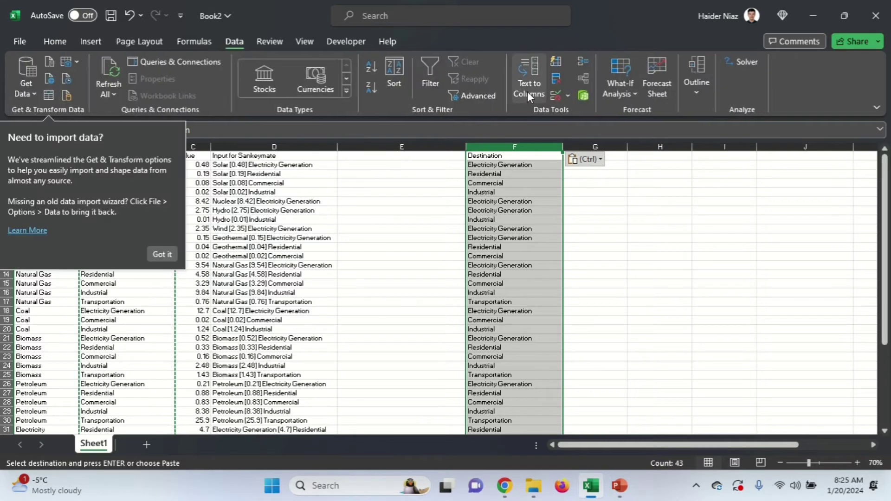
pyautogui.click(557, 79)
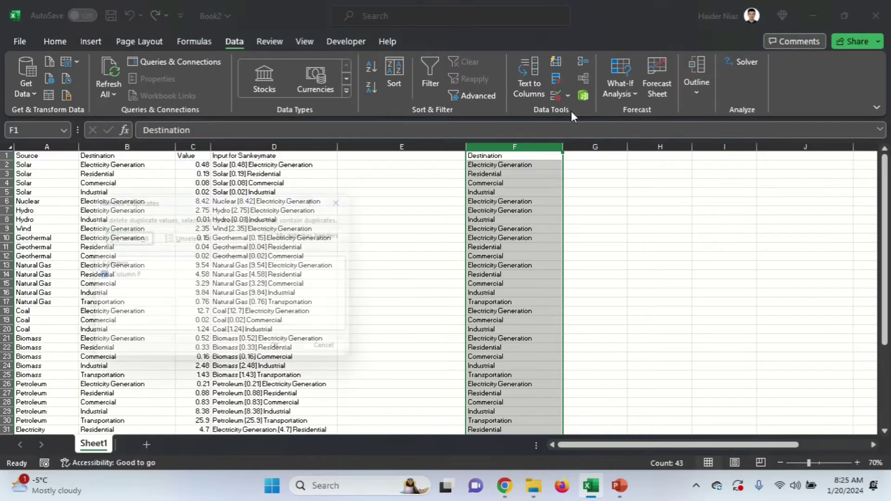
pyautogui.click(284, 355)
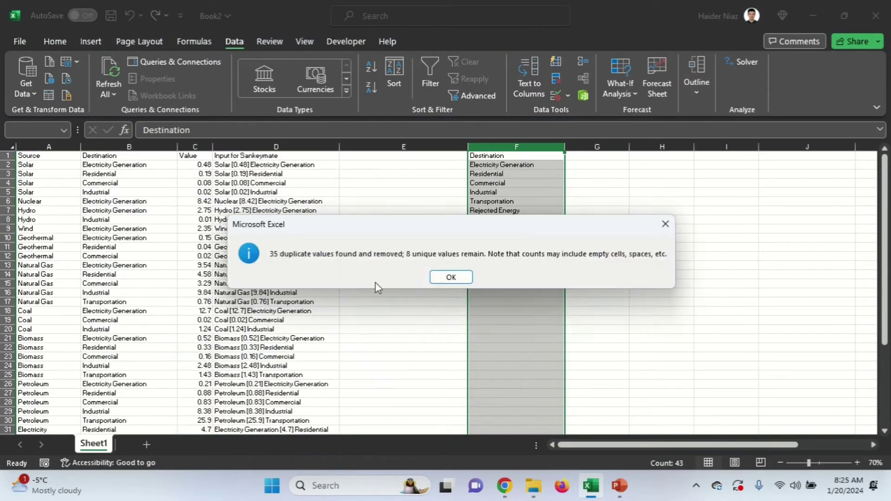
pyautogui.click(452, 278)
pyautogui.click(521, 247)
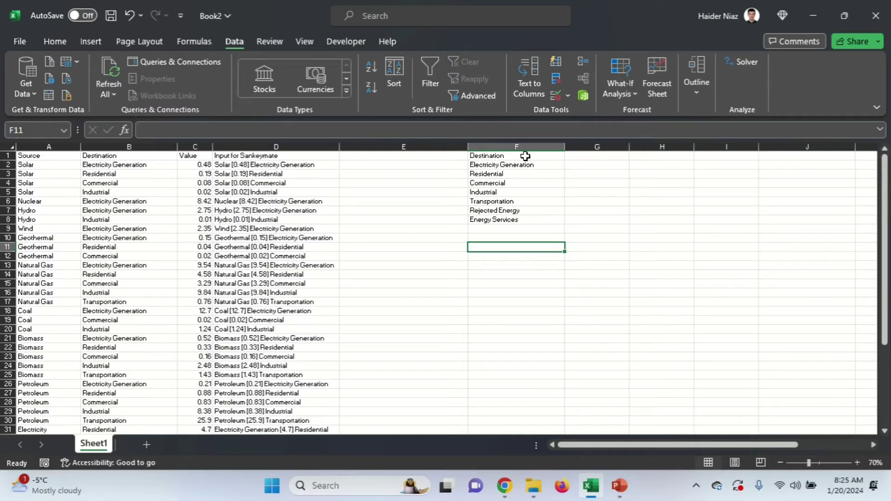
pyautogui.click(523, 155)
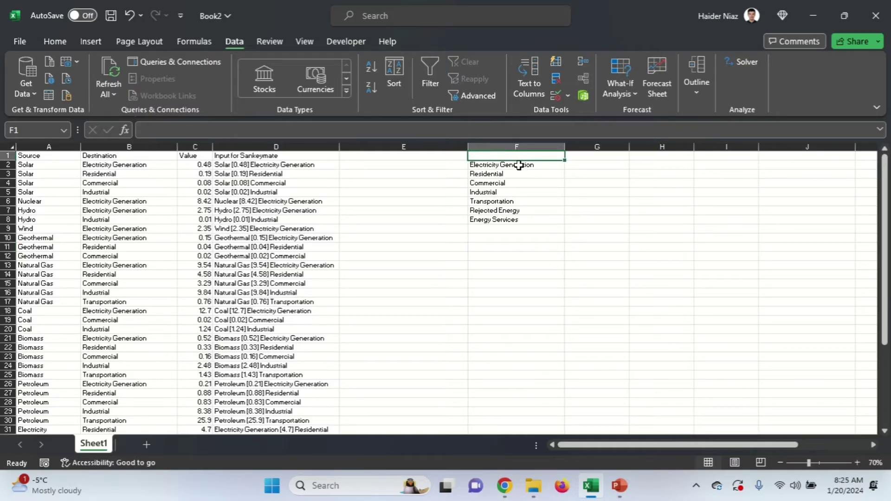
# Copy the category names in F2:F8 and send them to ChatGPT with the prompt "Suggest me colors for the following categories based on their names:"
pyautogui.moveTo(521, 165); pyautogui.dragTo(528, 216)
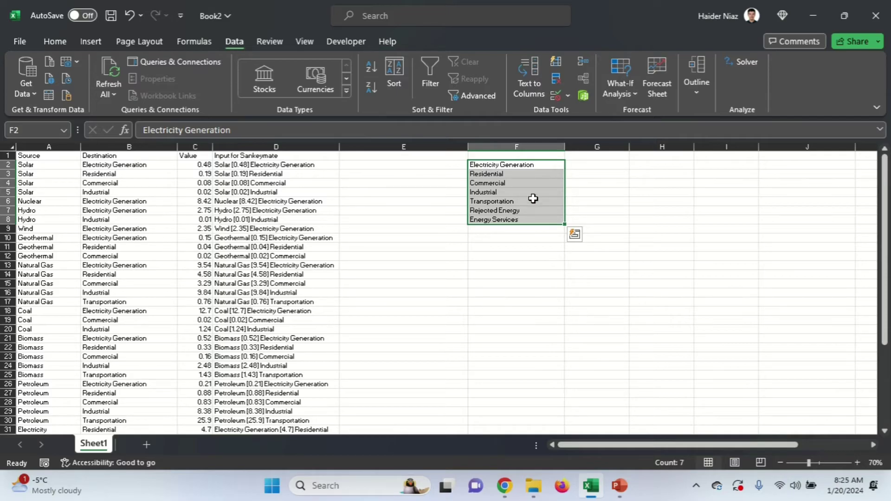
pyautogui.hotkey('ctrl', 'c')
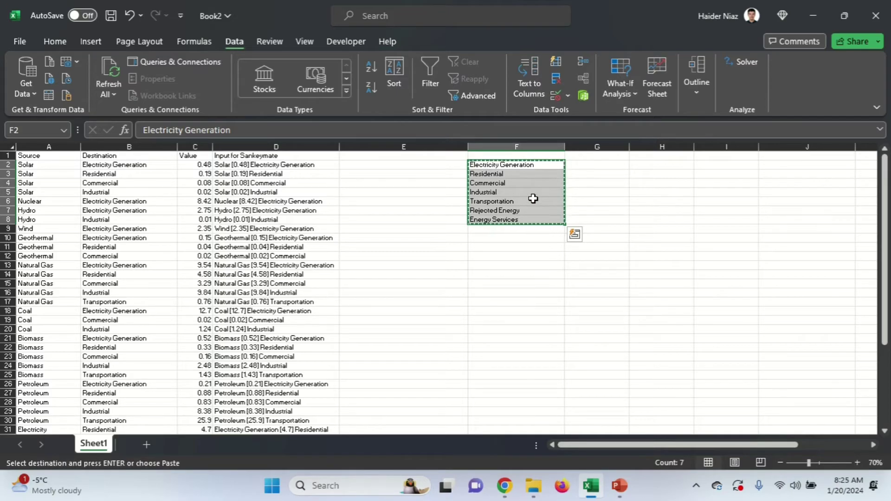
pyautogui.hotkey('alt', 'Tab')
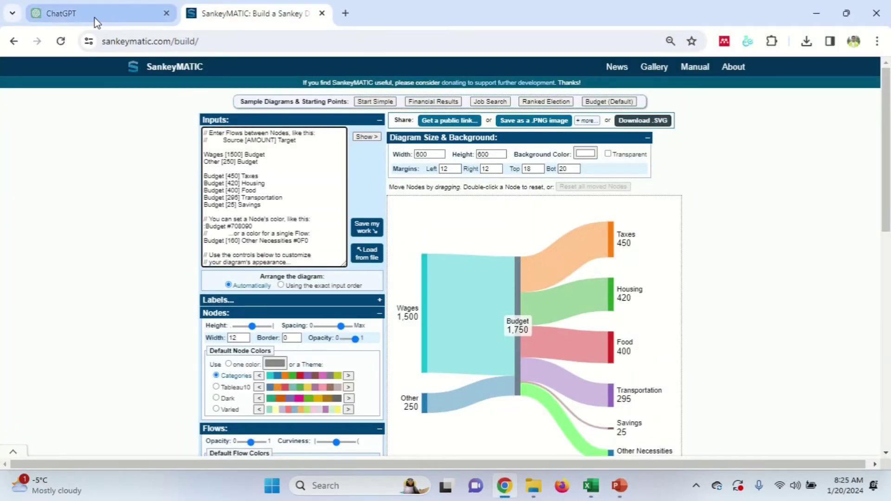
pyautogui.click(99, 14)
pyautogui.write('Su')
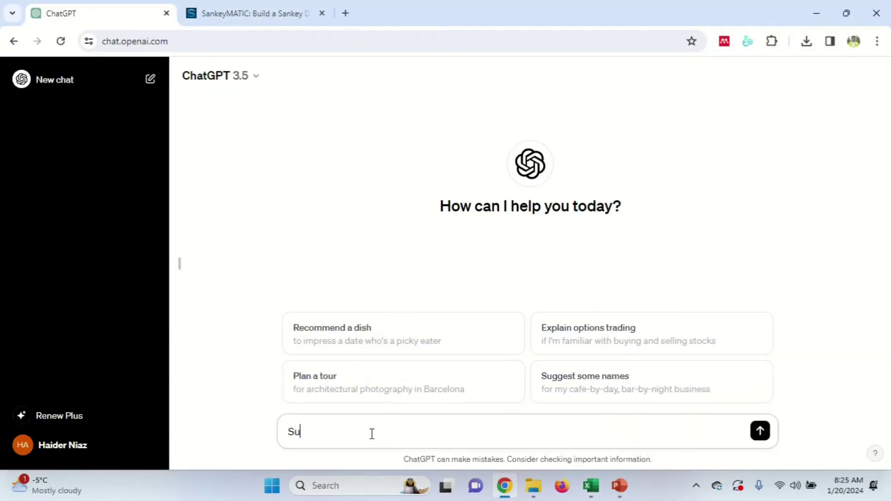
pyautogui.write('ggest me colors for the following')
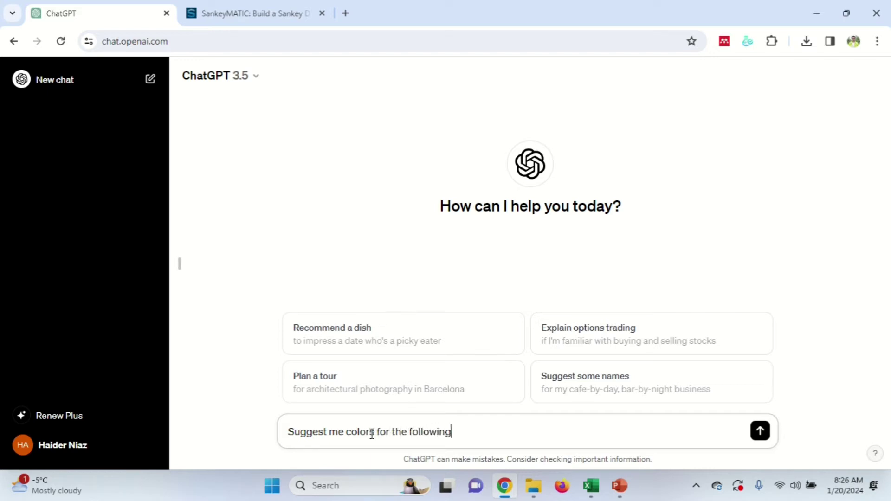
pyautogui.write(' categories bas')
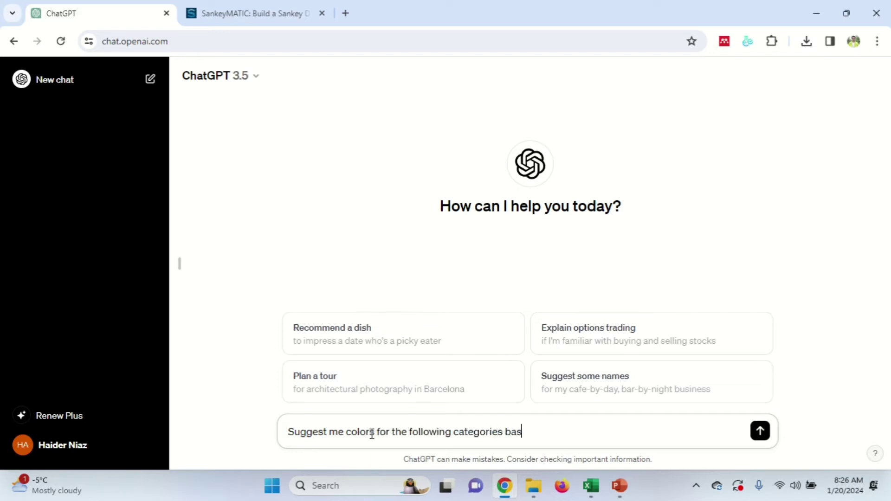
pyautogui.write('ed on their name')
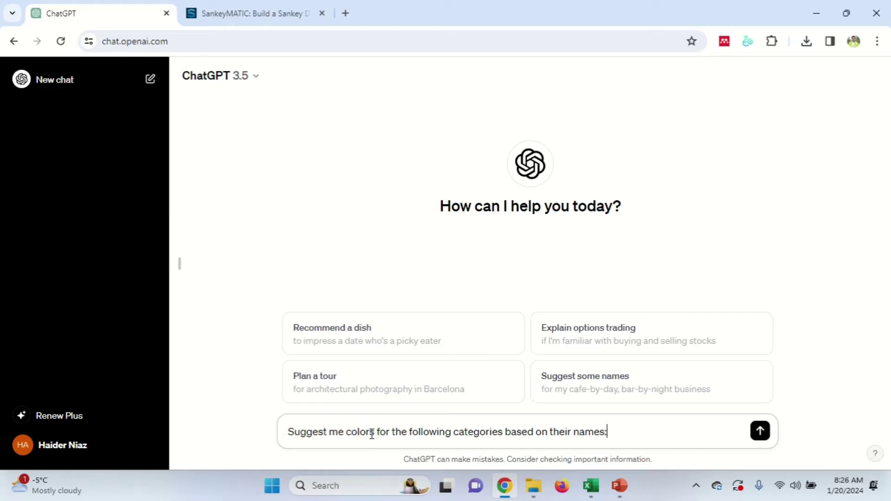
pyautogui.write('s:')
pyautogui.hotkey('shift', 'Return')
pyautogui.hotkey('ctrl', 'v')
pyautogui.press('Return')
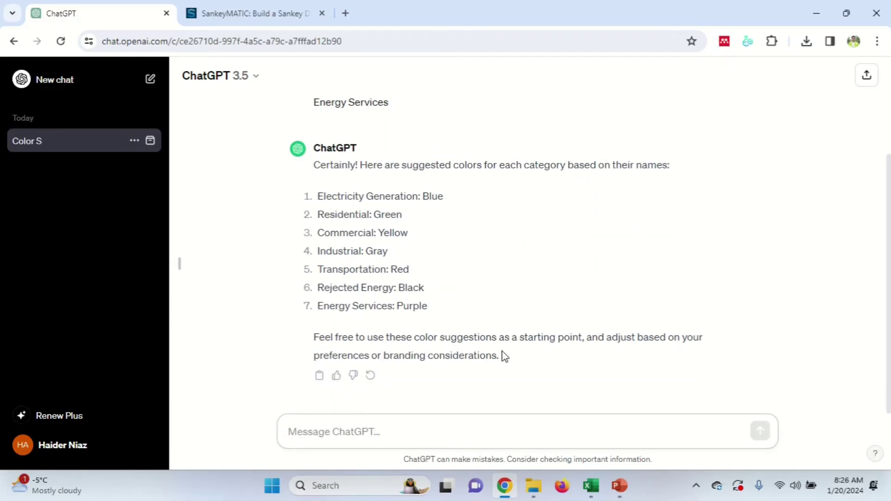
# Send the follow-up prompt "Provide color codes as well as make it excel friendly"
pyautogui.write('Color')
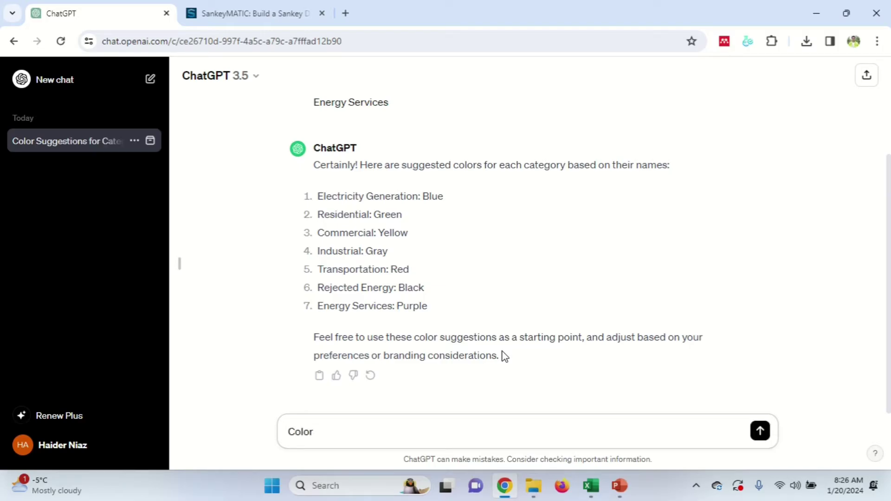
pyautogui.press('BackSpace')
pyautogui.press('BackSpace')
pyautogui.press('BackSpace')
pyautogui.write('Provide color codes as wel')
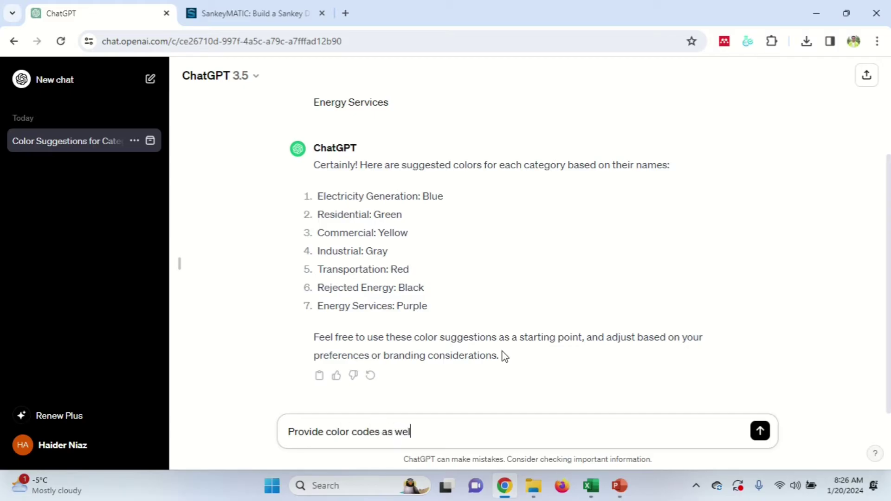
pyautogui.write('l as make it excel friendly')
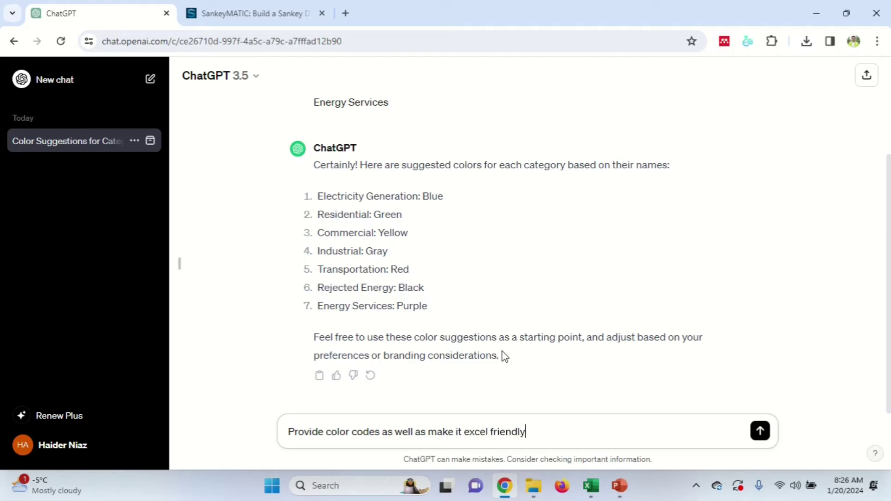
pyautogui.press('Return')
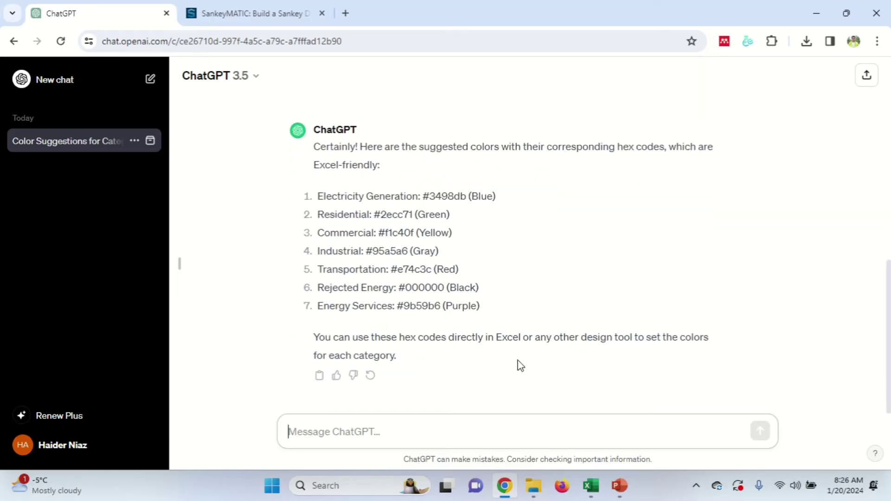
# Send the follow-up prompt "Make it excel friendly" for the color list
pyautogui.write('Tabl')
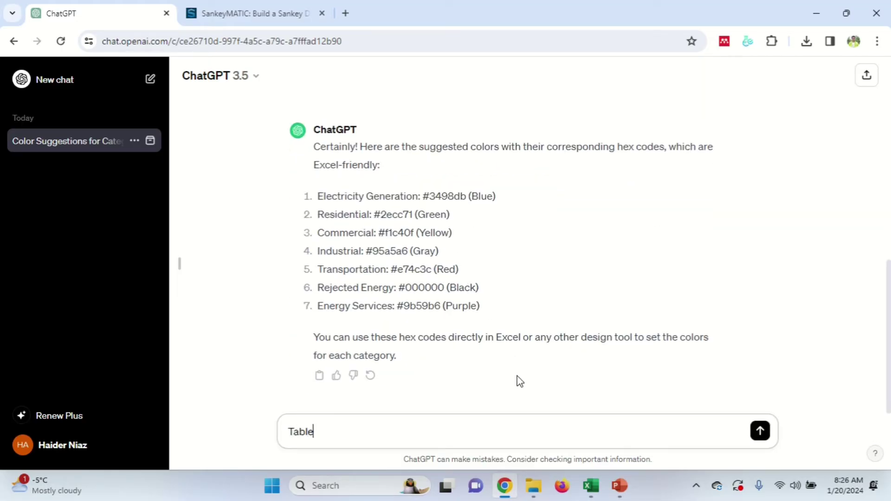
pyautogui.write('e')
pyautogui.hotkey('ctrl', 'a')
pyautogui.write('Make it exz')
pyautogui.press('BackSpace')
pyautogui.write('cel')
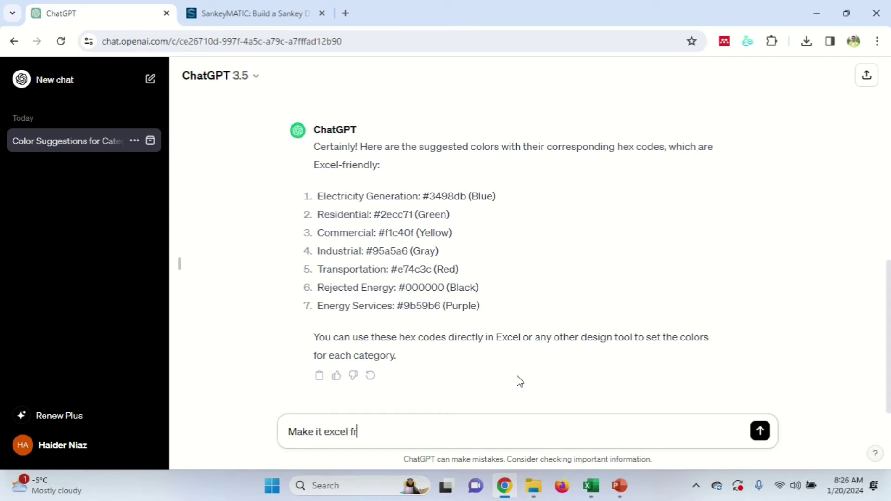
pyautogui.write(' friendly')
pyautogui.press('Return')
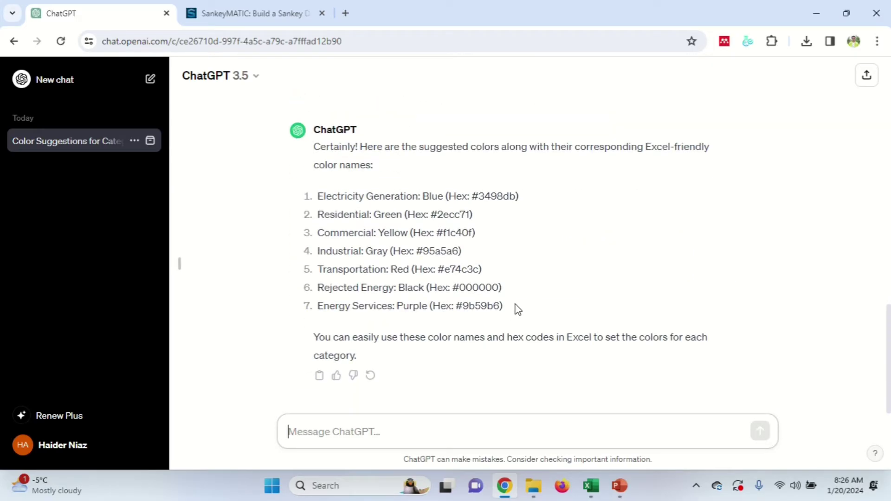
# Send the prompt "Make it in a table" and copy all rows of the resulting color table without its header
pyautogui.write('Make it in a table')
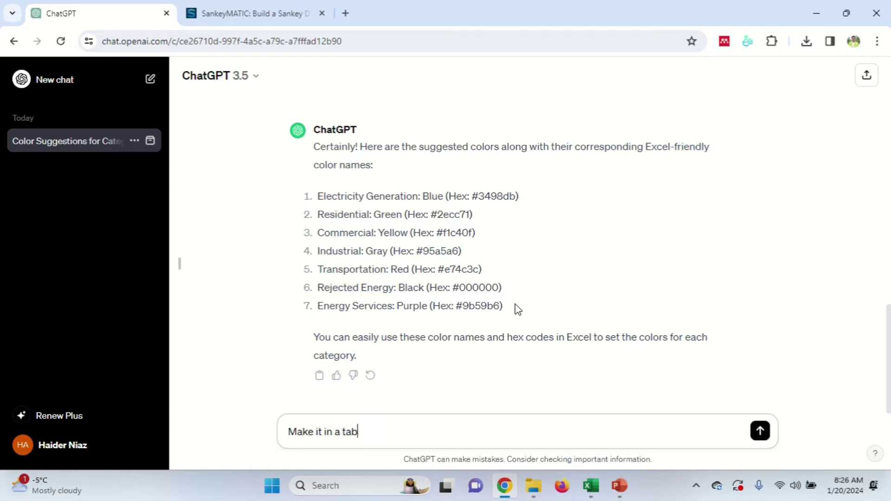
pyautogui.press('Return')
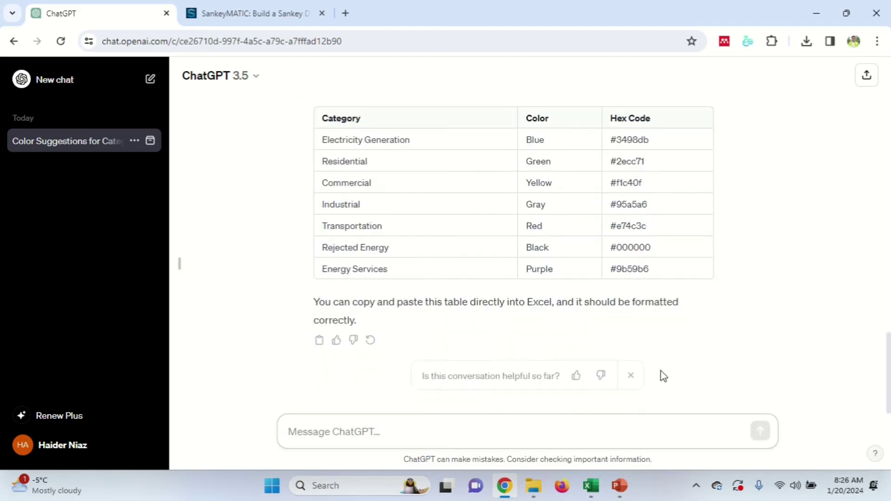
pyautogui.moveTo(651, 270); pyautogui.dragTo(322, 144)
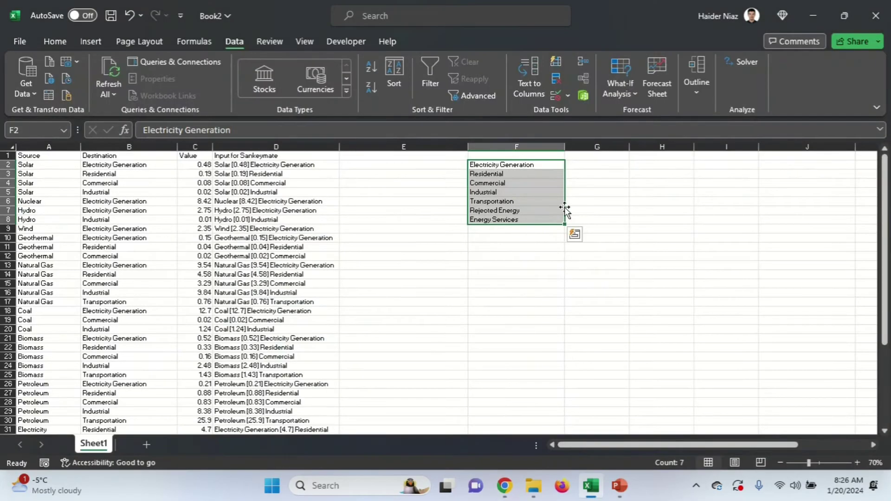
# Switch to Excel and paste the category, color and hex code rows starting at F2, without the web page's formatting
pyautogui.click(554, 162)
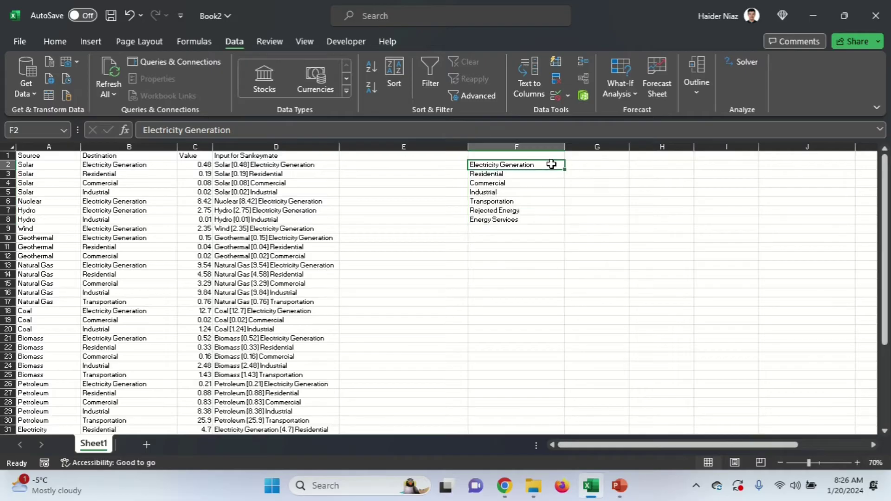
pyautogui.hotkey('ctrl', 'v')
pyautogui.hotkey('ctrl', 'z')
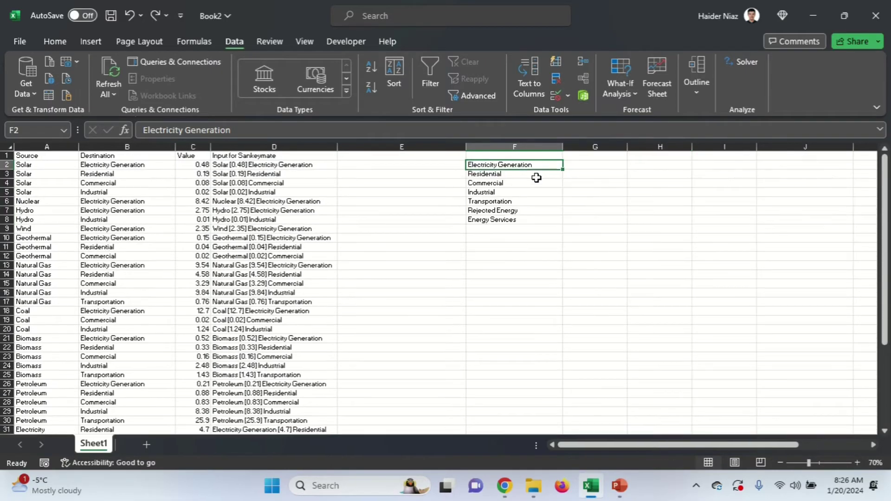
pyautogui.rightClick(537, 165)
pyautogui.click(591, 142)
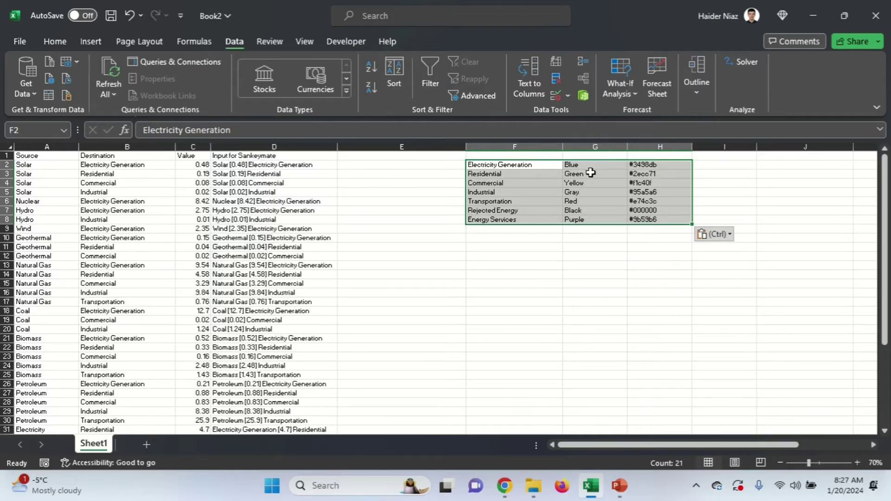
# Switch to SankeyMATIC and delete the sample input lines from the first comment through "Budget [25] Savings"
pyautogui.hotkey('alt', 'Tab')
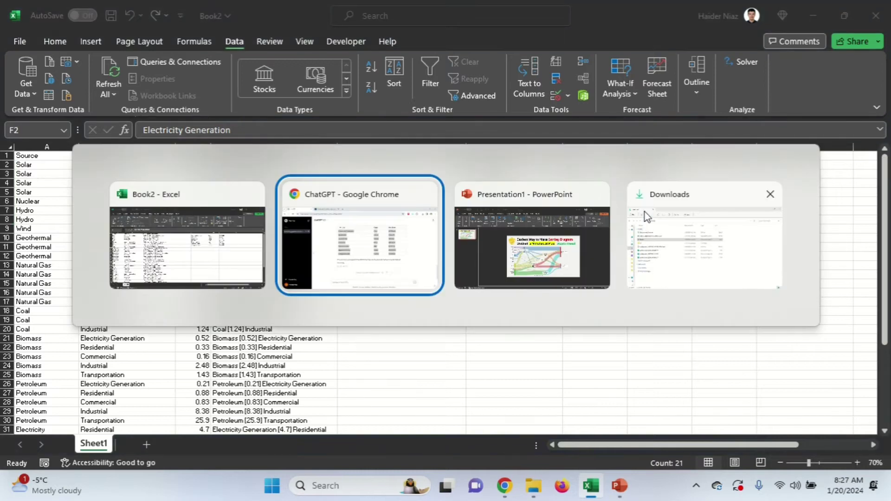
pyautogui.click(255, 13)
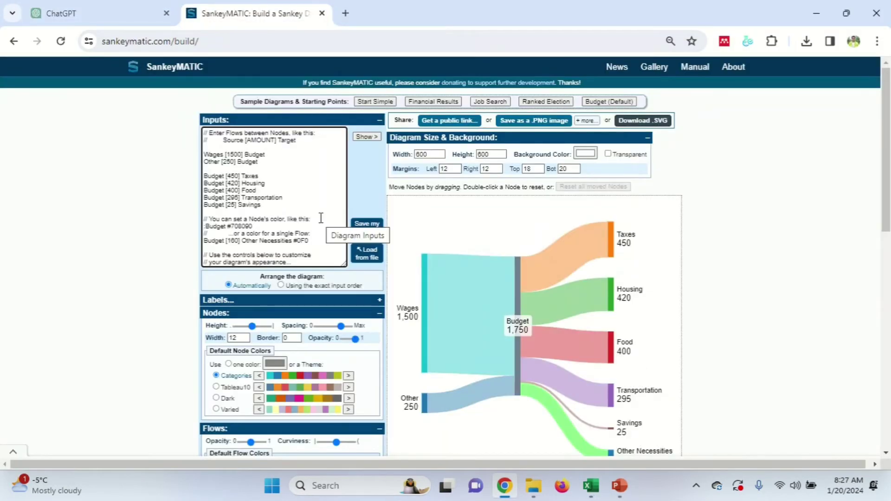
pyautogui.moveTo(264, 207); pyautogui.dragTo(199, 129)
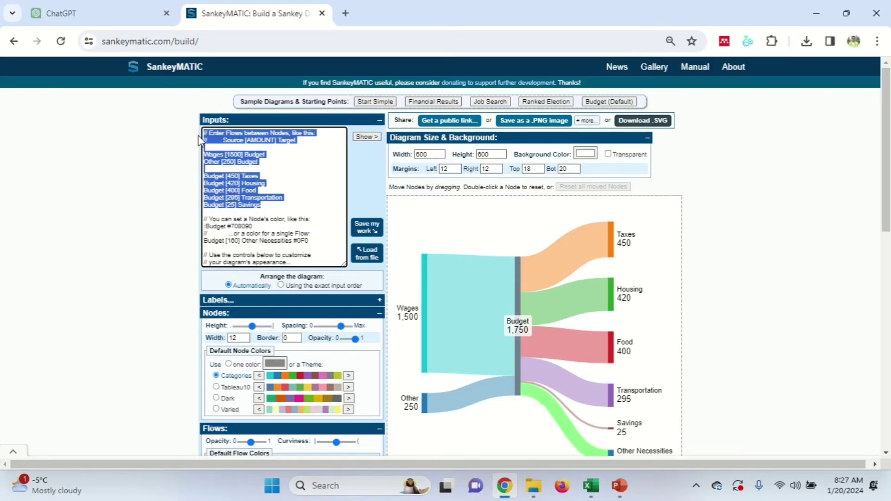
pyautogui.press('BackSpace')
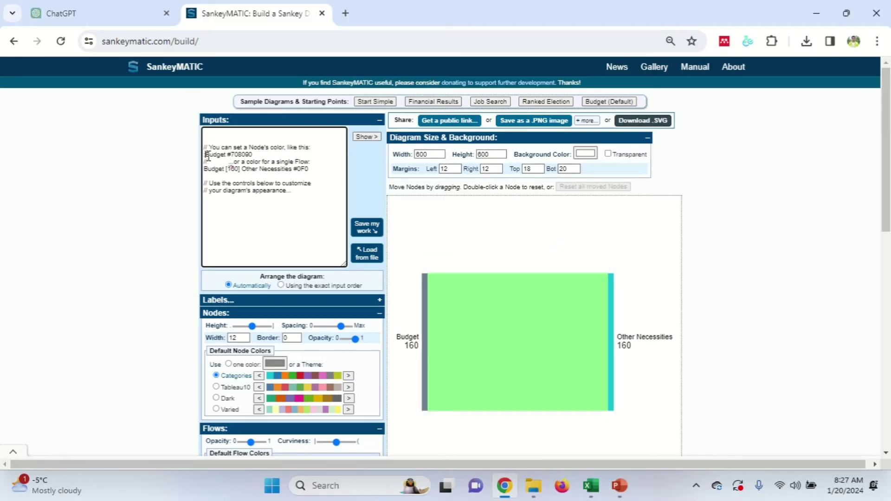
# Examine the sample line ":Budget #708090" in the diagram inputs for the syntax that sets a node's color
pyautogui.doubleClick(217, 155)
pyautogui.moveTo(258, 155); pyautogui.dragTo(203, 155)
pyautogui.hotkey('ctrl', '+')
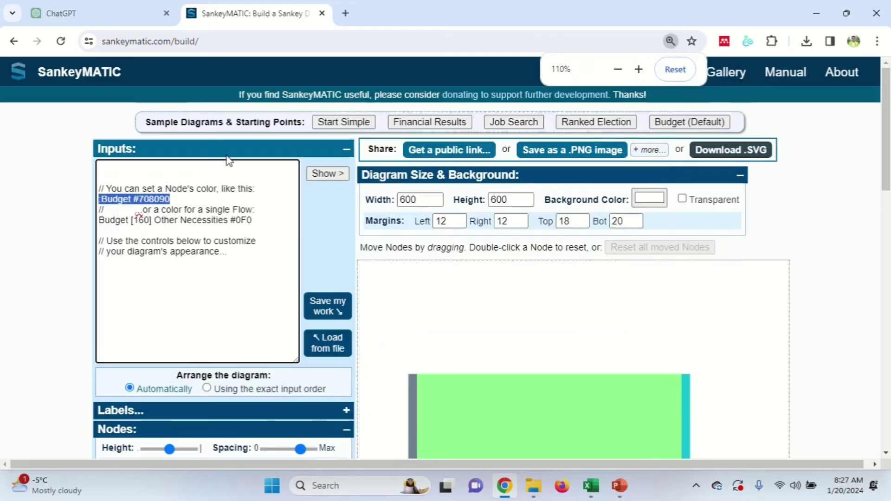
pyautogui.click(109, 201)
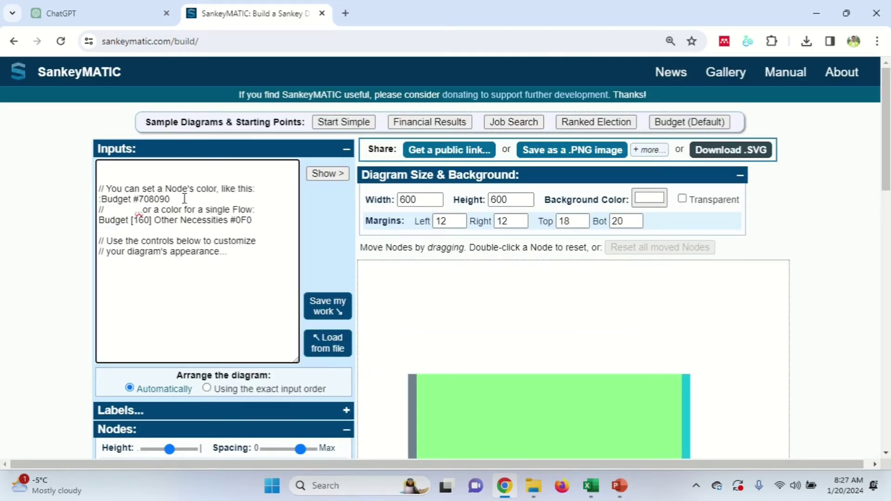
pyautogui.moveTo(185, 198); pyautogui.dragTo(99, 200)
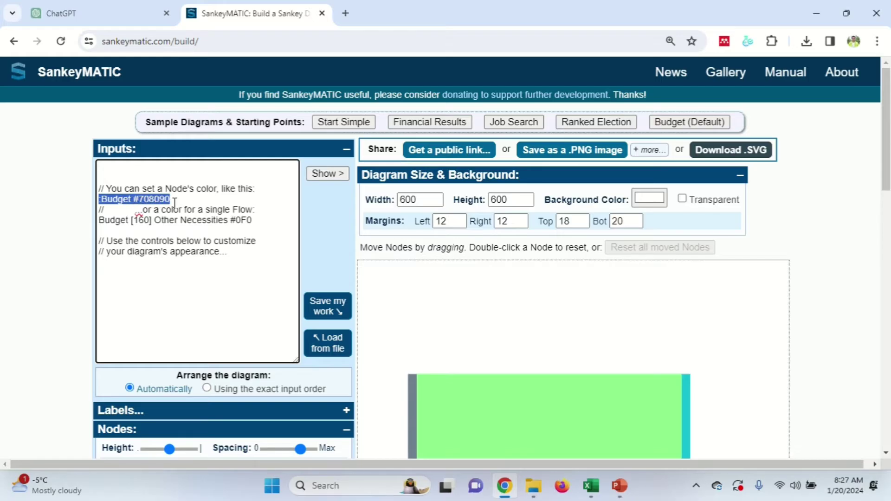
pyautogui.moveTo(171, 200); pyautogui.dragTo(155, 200)
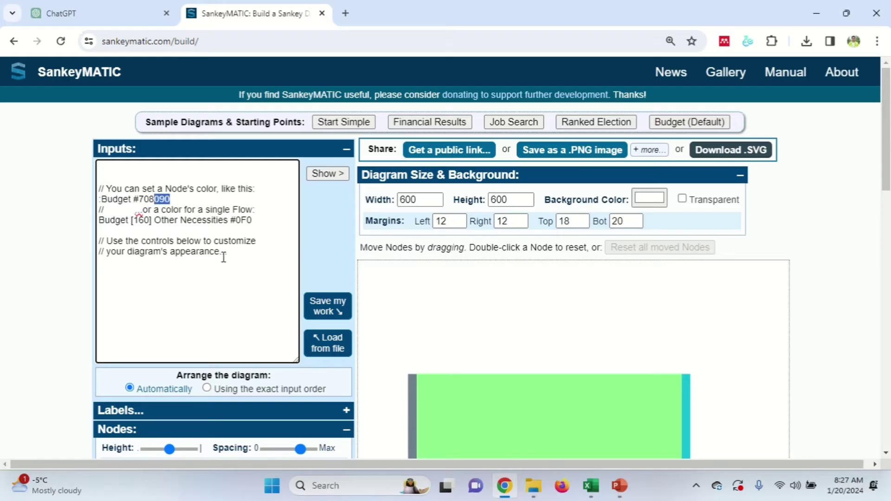
pyautogui.hotkey('ctrl', '-')
pyautogui.hotkey('ctrl', '-')
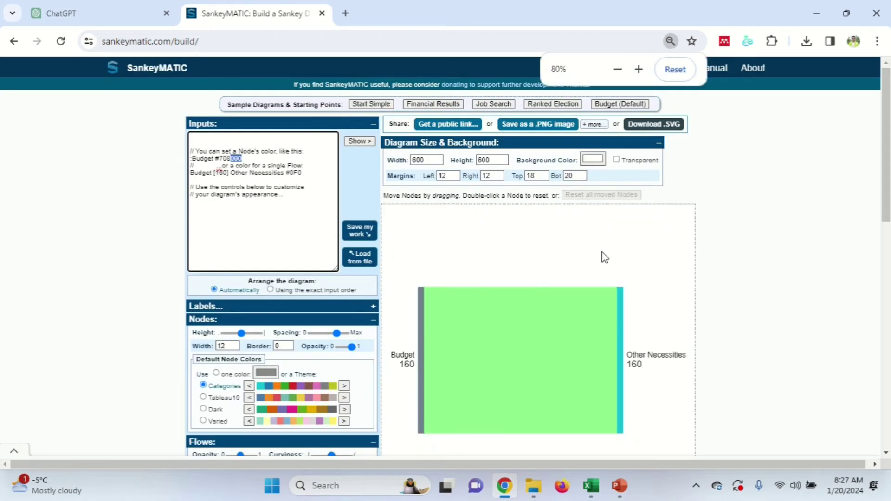
pyautogui.scroll(-2, 603, 257)
pyautogui.scroll(2, 602, 256)
# Switch back to Excel and enter the heading "Inputs for Nodes" in cell I1
pyautogui.hotkey('alt', 'Tab')
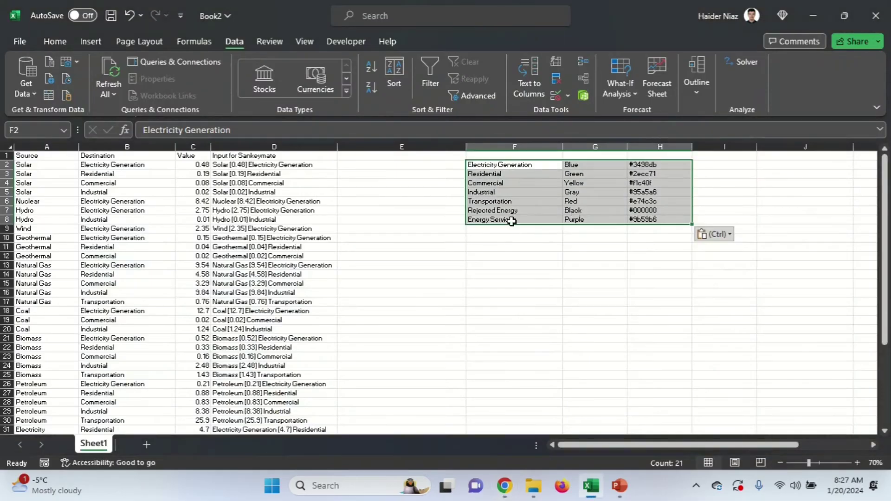
pyautogui.click(744, 168)
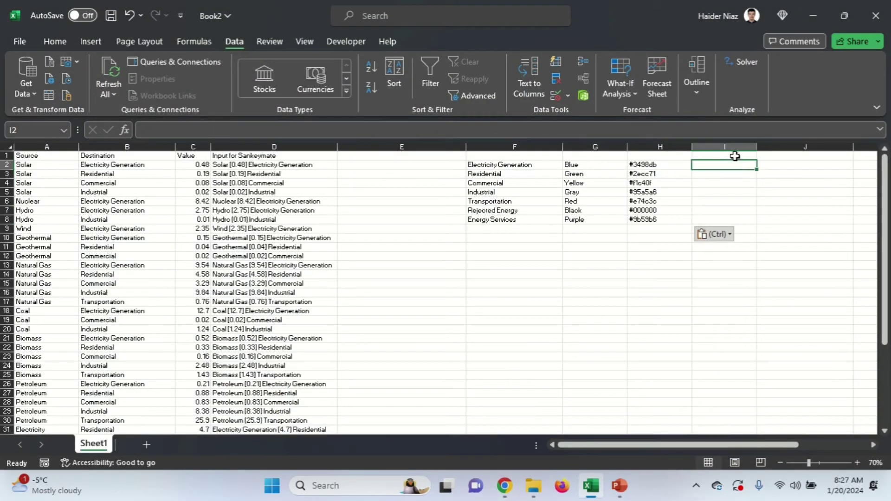
pyautogui.click(734, 156)
pyautogui.write('Inputs f')
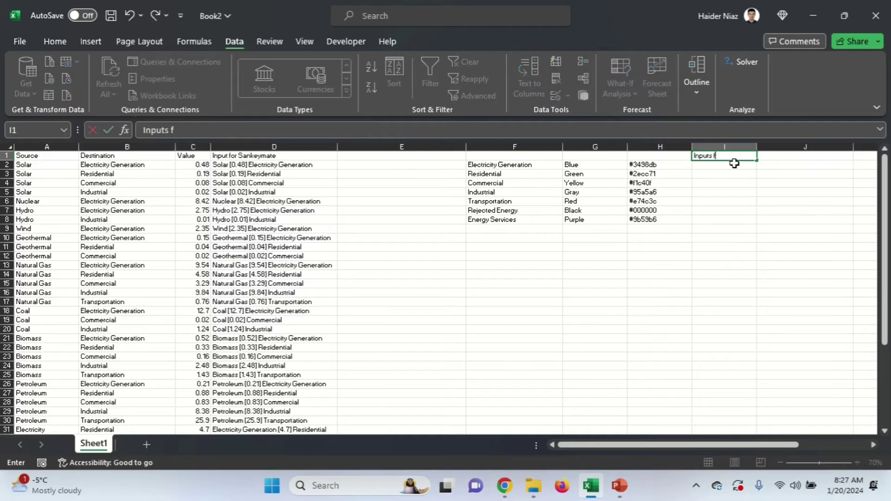
pyautogui.write('or Nodes')
pyautogui.press('Return')
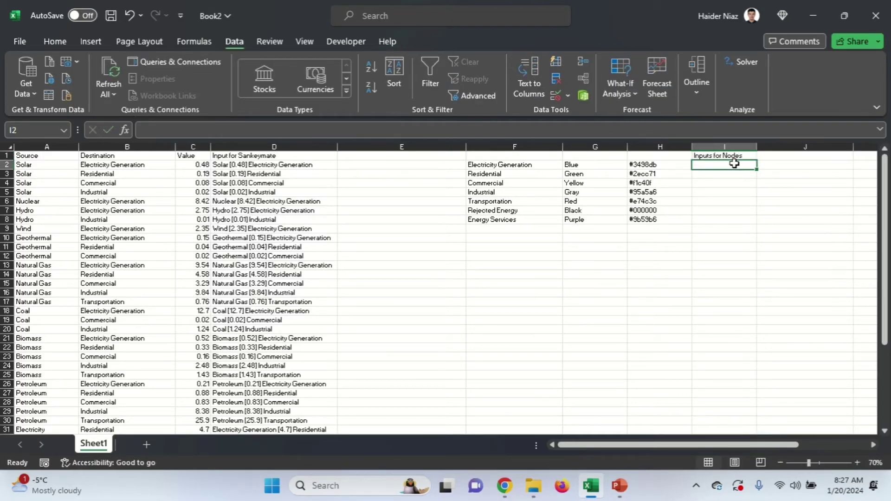
# Enter the formula =":"&F2&" "&H2 in I2 and fill it down through I8
pyautogui.write('=":')
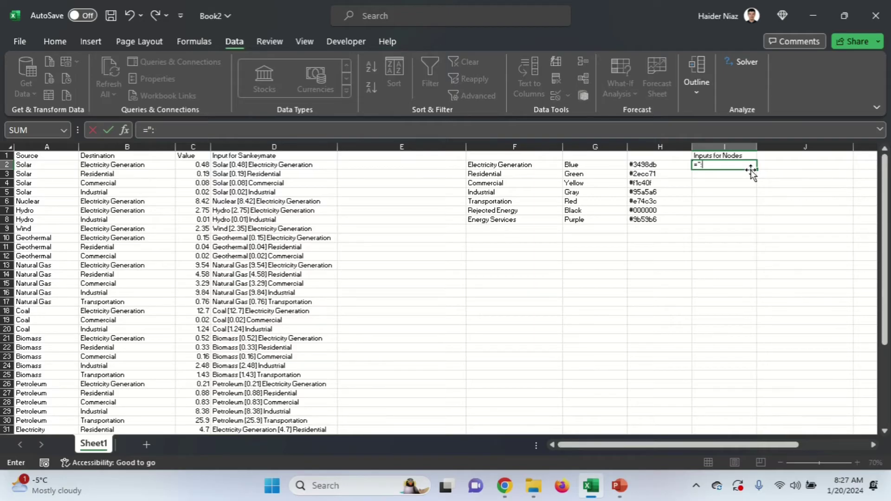
pyautogui.write('&')
pyautogui.press('Left')
pyautogui.press('Left')
pyautogui.press('Left')
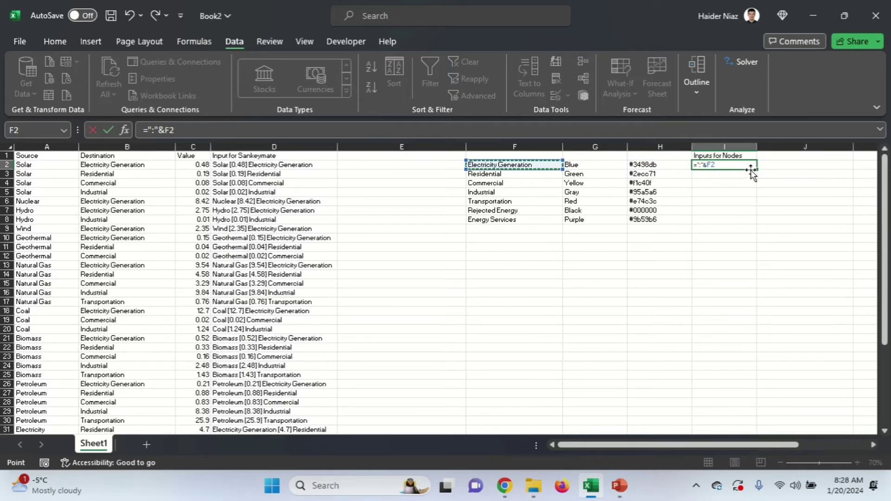
pyautogui.write('&" "&')
pyautogui.press('Left')
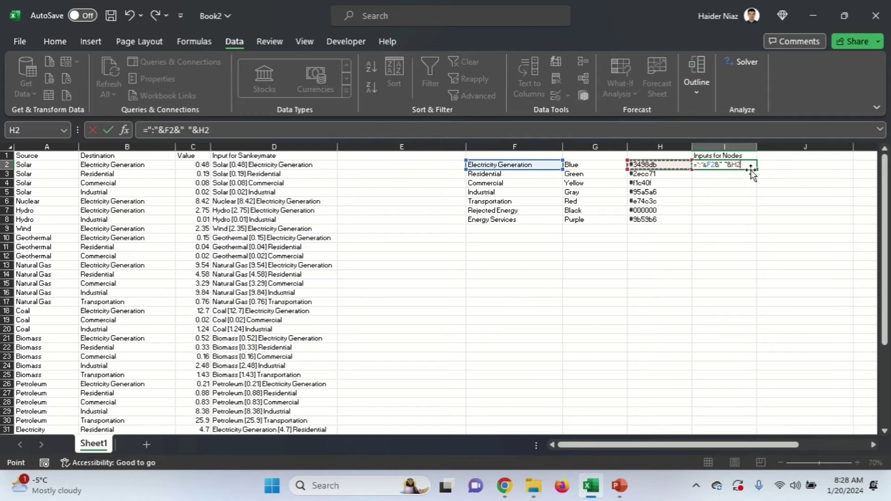
pyautogui.press('Return')
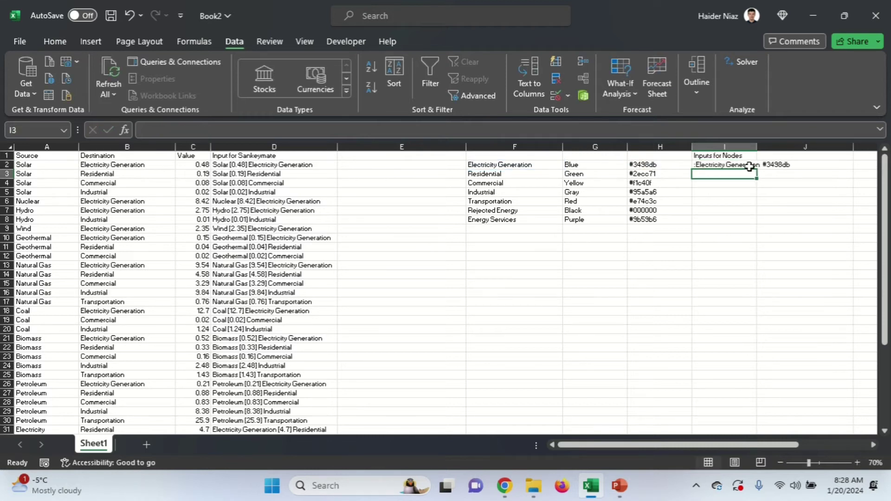
pyautogui.click(742, 166)
pyautogui.doubleClick(757, 170)
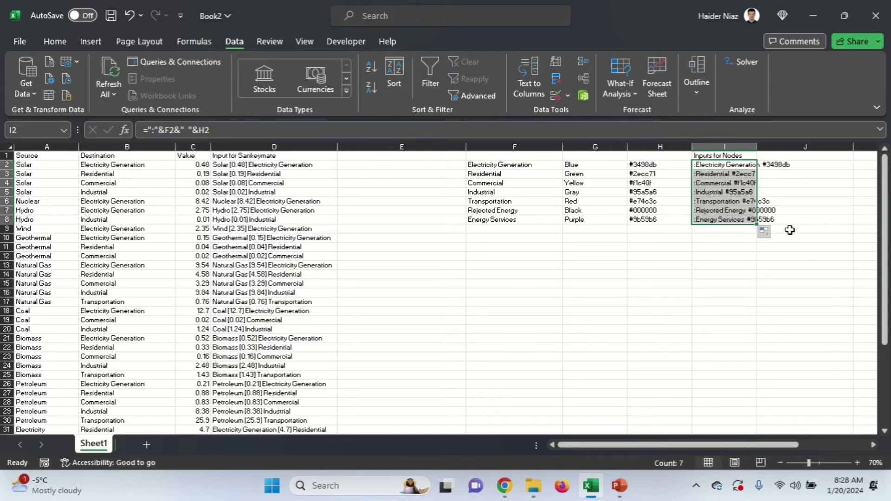
# Copy the flow lines in D2:D43 and paste them into SankeyMATIC, replacing all of the existing diagram inputs
pyautogui.click(258, 165)
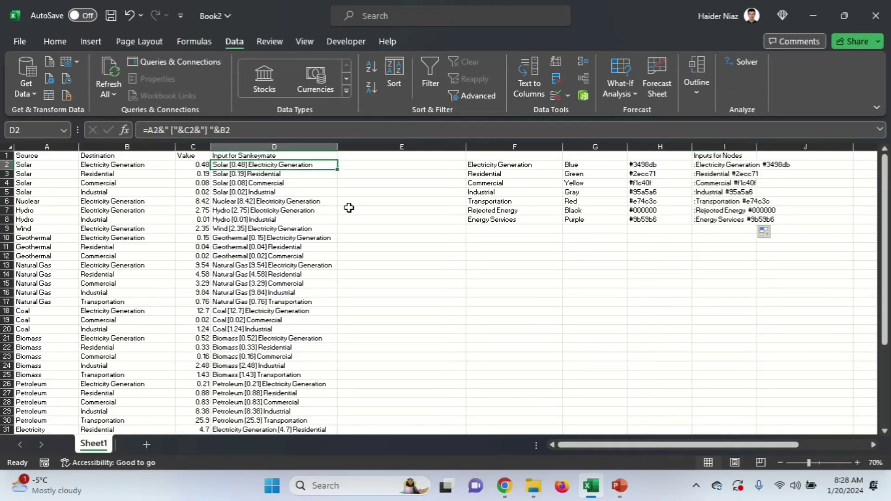
pyautogui.hotkey('ctrl', 'shift', 'Down')
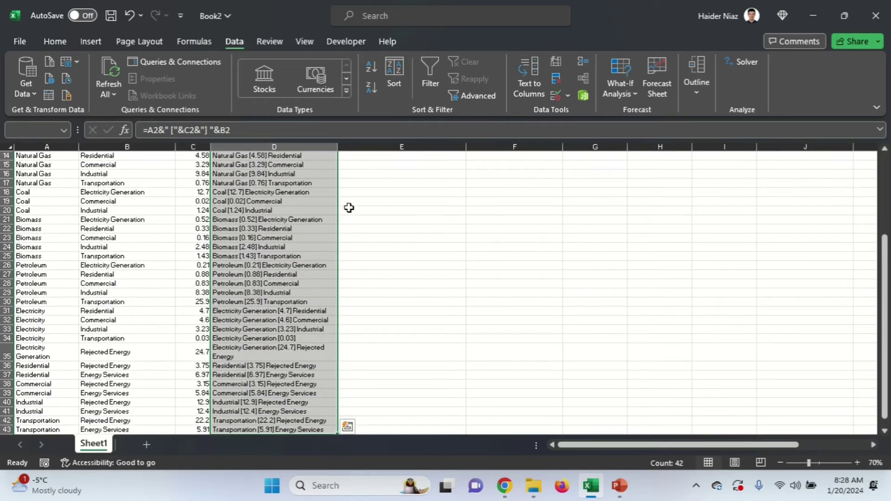
pyautogui.hotkey('ctrl', 'c')
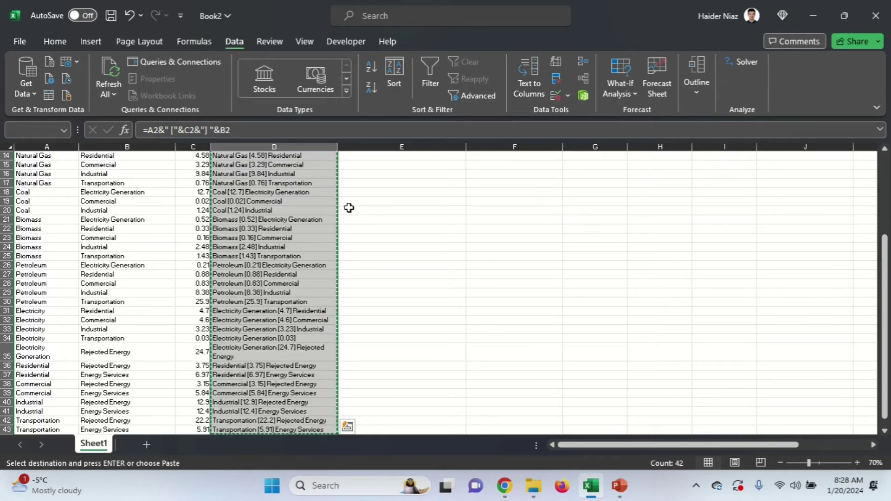
pyautogui.hotkey('alt', 'Tab')
pyautogui.hotkey('ctrl', 'a')
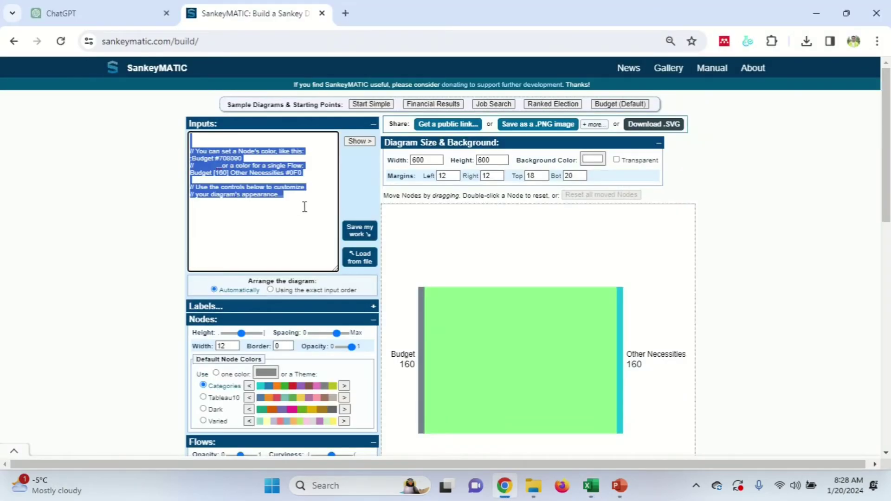
pyautogui.hotkey('ctrl', 'v')
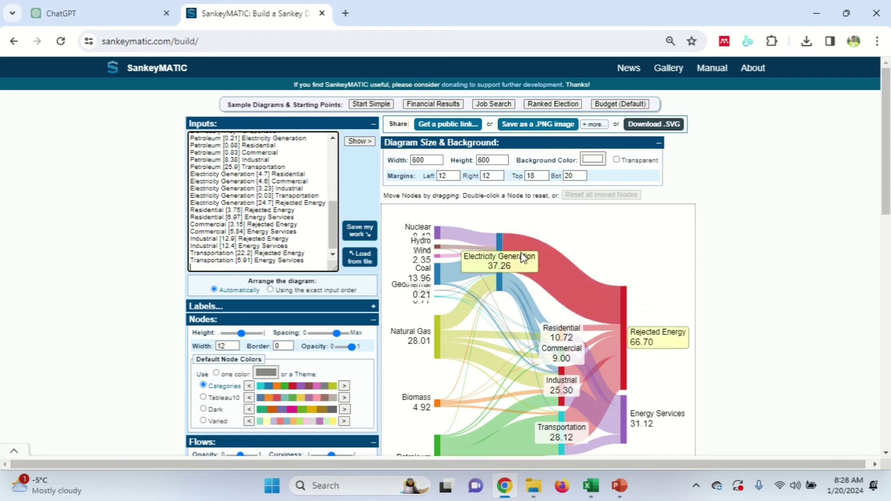
# Set the diagram's width to 1000 and try a height of 400 before setting it to 500
pyautogui.scroll(-1, 742, 248)
pyautogui.scroll(1, 645, 285)
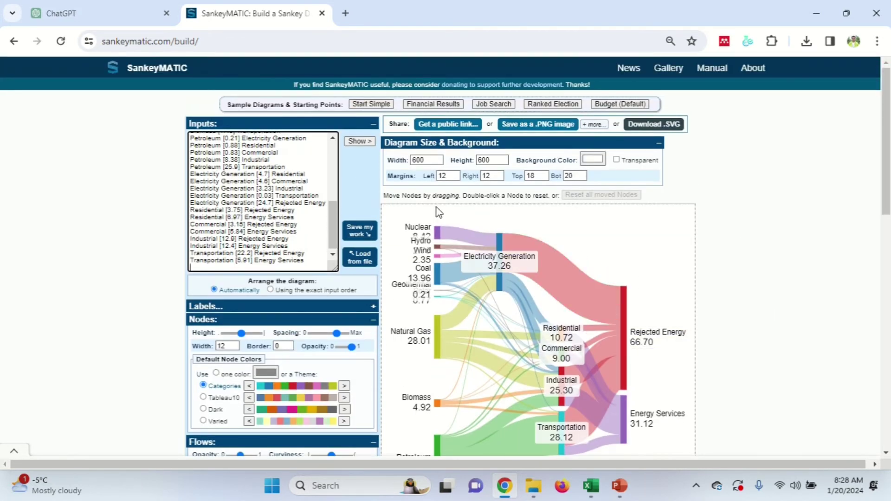
pyautogui.doubleClick(424, 160)
pyautogui.write('1')
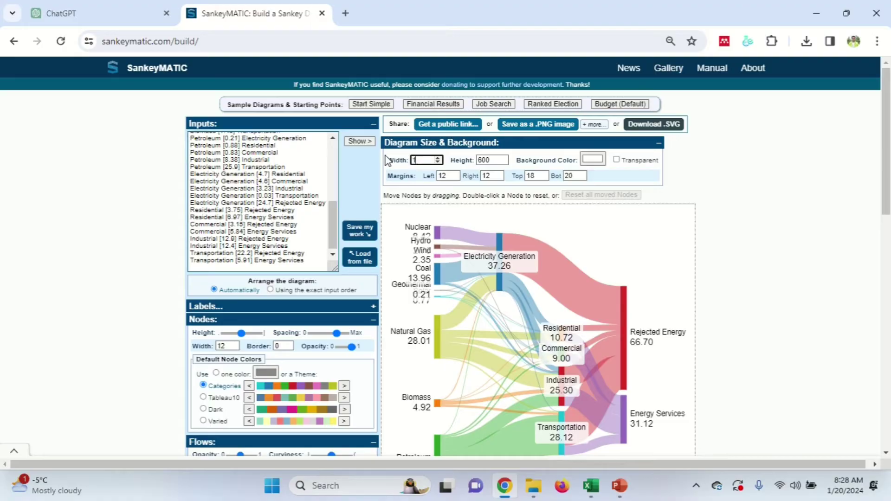
pyautogui.write('000')
pyautogui.press('Tab')
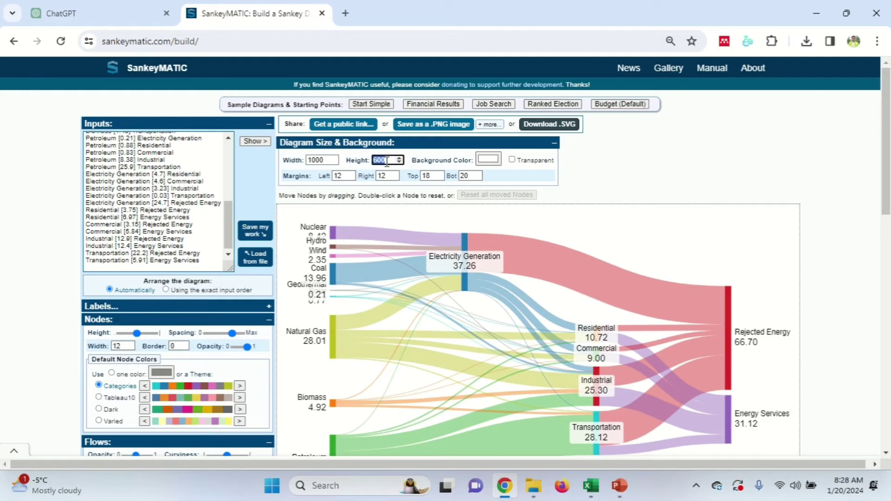
pyautogui.write('400')
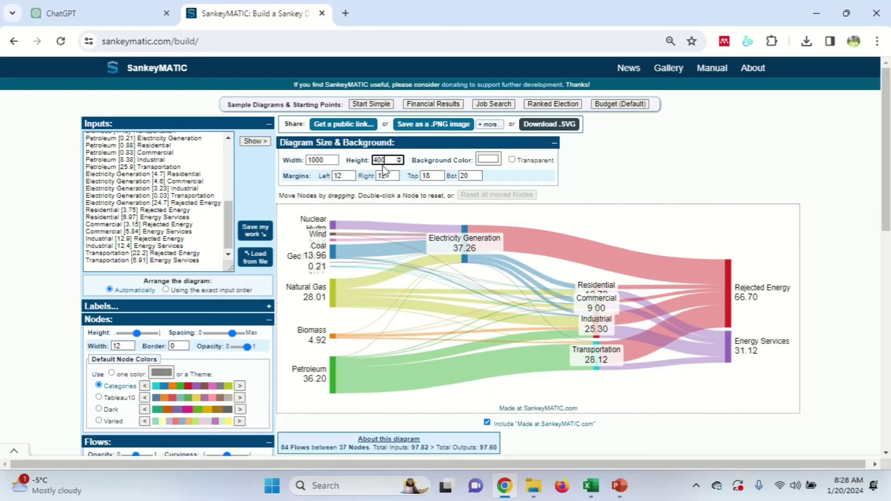
pyautogui.moveTo(389, 162); pyautogui.dragTo(360, 165)
pyautogui.write('500')
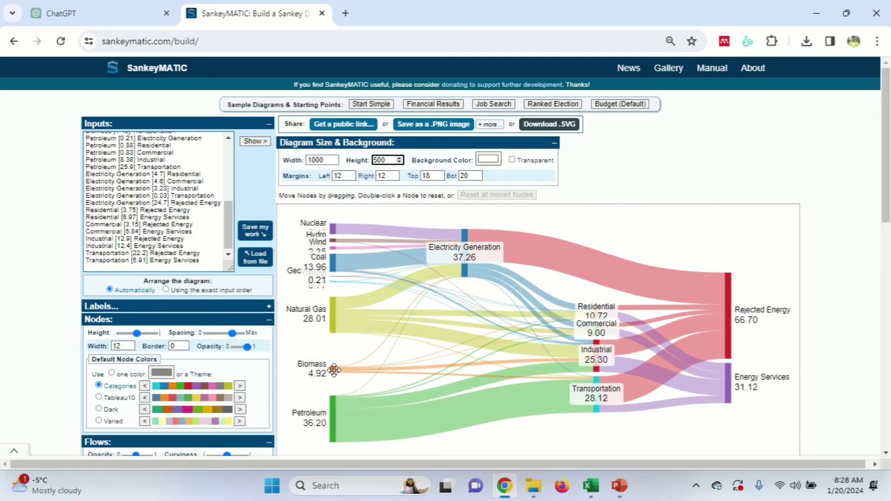
# Move the Biomass, Natural Gas, Solar, Geothermal and Coal nodes downward to separate their overlapping labels
pyautogui.moveTo(332, 370); pyautogui.dragTo(333, 374)
pyautogui.moveTo(333, 315); pyautogui.dragTo(333, 346)
pyautogui.moveTo(332, 282); pyautogui.dragTo(332, 306)
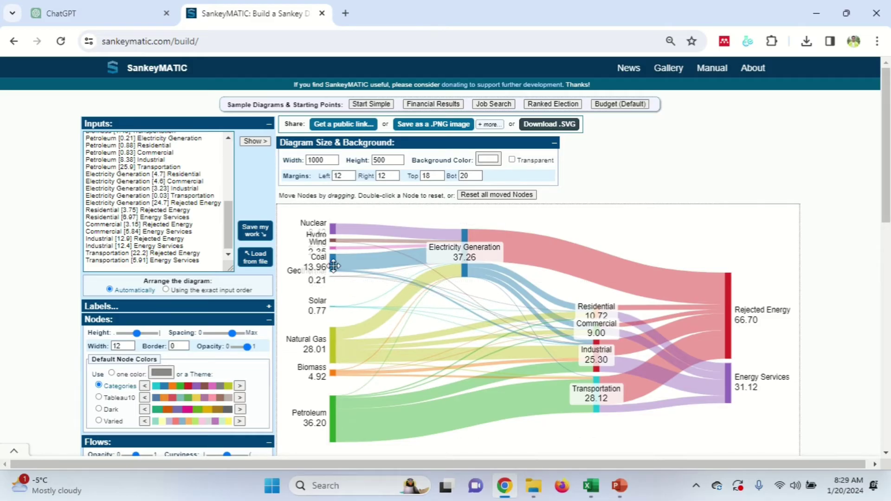
pyautogui.hotkey('ctrl', '+')
pyautogui.hotkey('ctrl', '+')
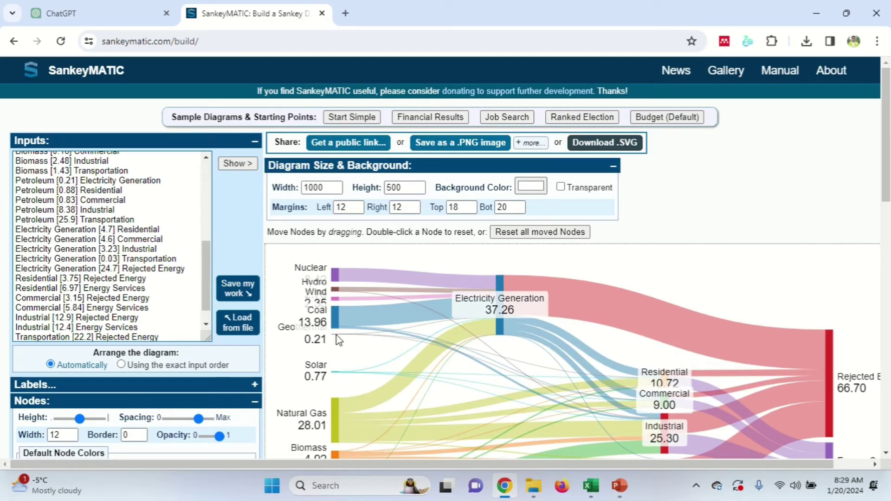
pyautogui.moveTo(336, 335)
pyautogui.mouseDown()
pyautogui.moveTo(333, 350)
pyautogui.moveTo(337, 328)
pyautogui.mouseUp()
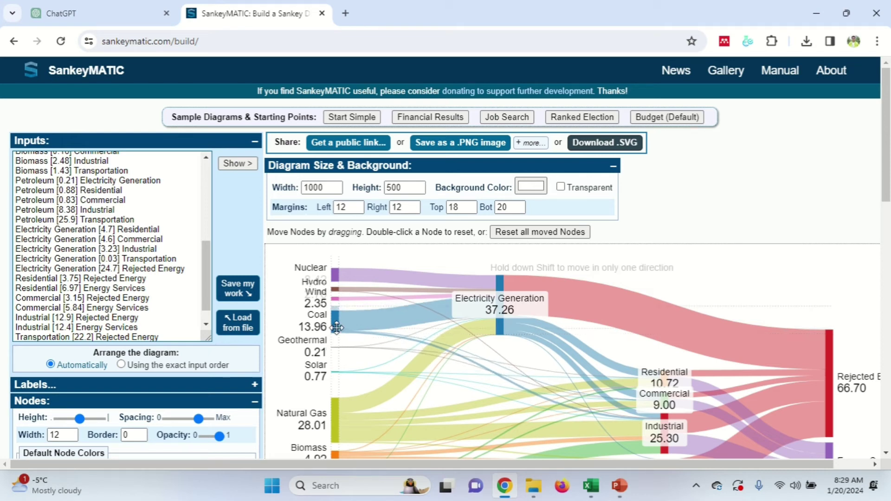
pyautogui.hotkey('ctrl', '-')
pyautogui.hotkey('ctrl', '-')
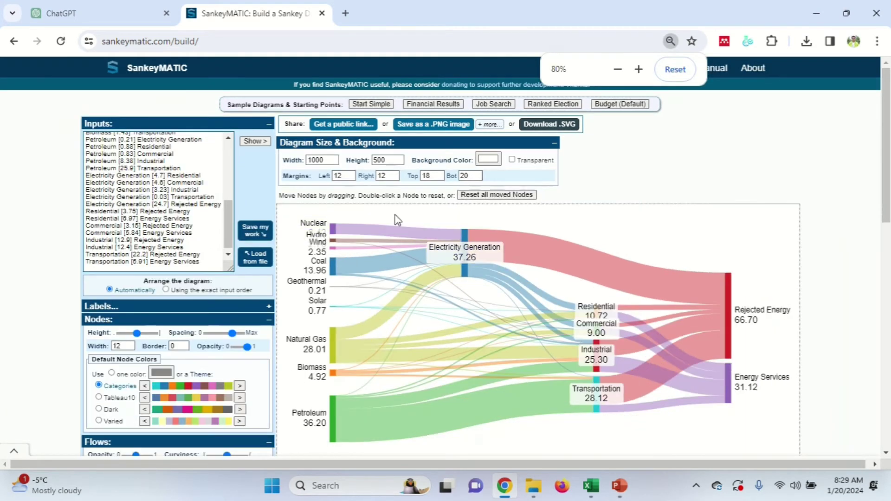
# Try diagram widths of 1200 and 900, and restore the width to 1000
pyautogui.moveTo(335, 160); pyautogui.dragTo(288, 167)
pyautogui.write('1200')
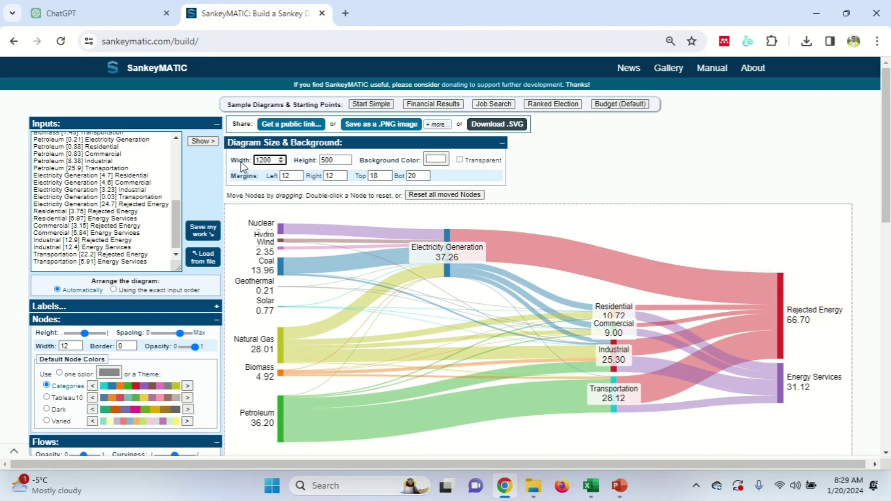
pyautogui.moveTo(279, 158); pyautogui.dragTo(229, 163)
pyautogui.write('900')
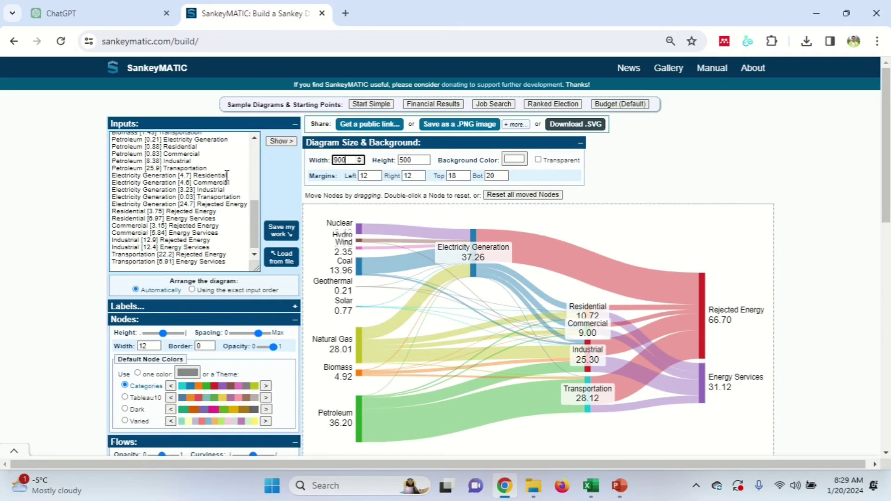
pyautogui.moveTo(347, 160); pyautogui.dragTo(314, 168)
pyautogui.write('1000')
# Set the diagram's height to 600 and move the Nuclear node upward, away from the Hydro node
pyautogui.press('Tab')
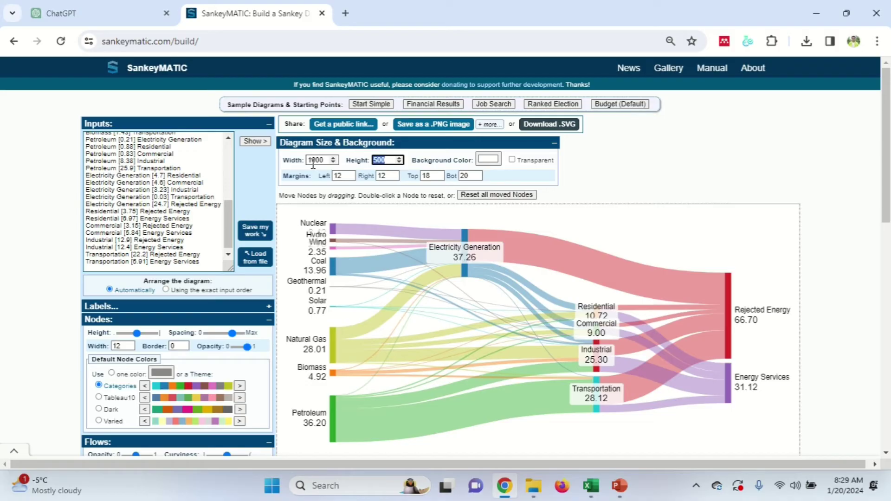
pyautogui.write('6')
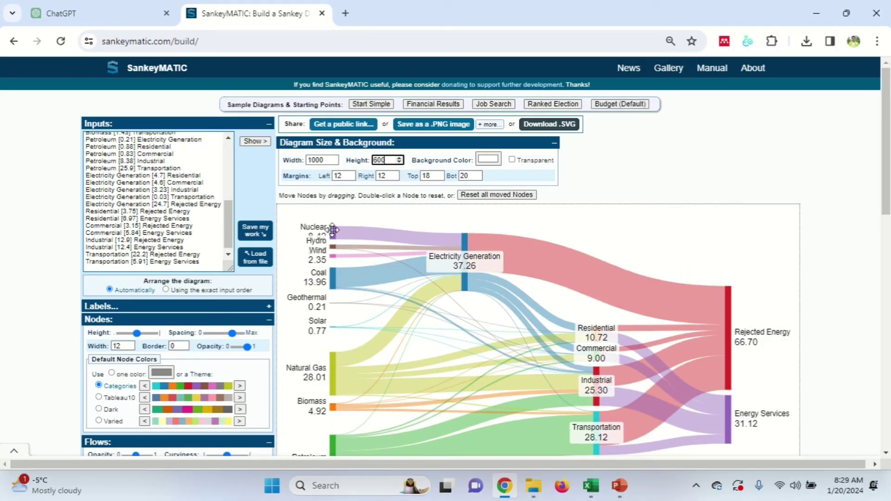
pyautogui.moveTo(332, 235); pyautogui.dragTo(332, 224)
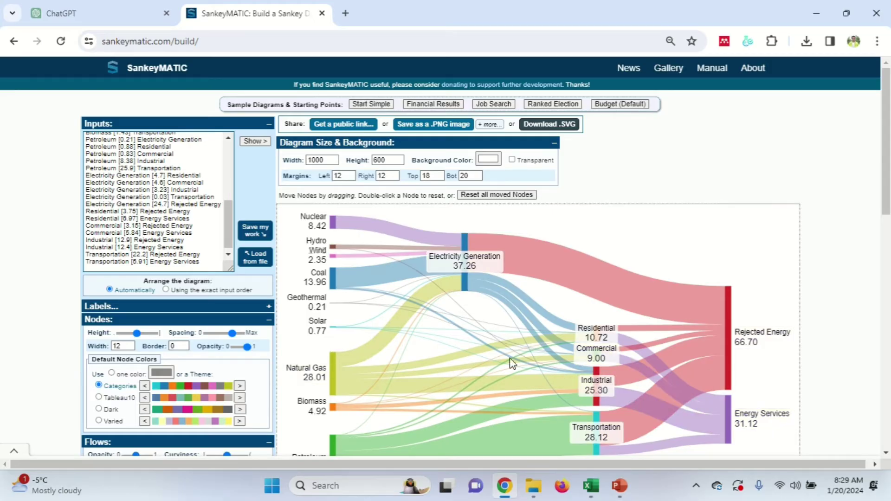
# Switch to Excel, copy the node color lines in I2:I8 and return to SankeyMATIC
pyautogui.hotkey('alt', 'Tab')
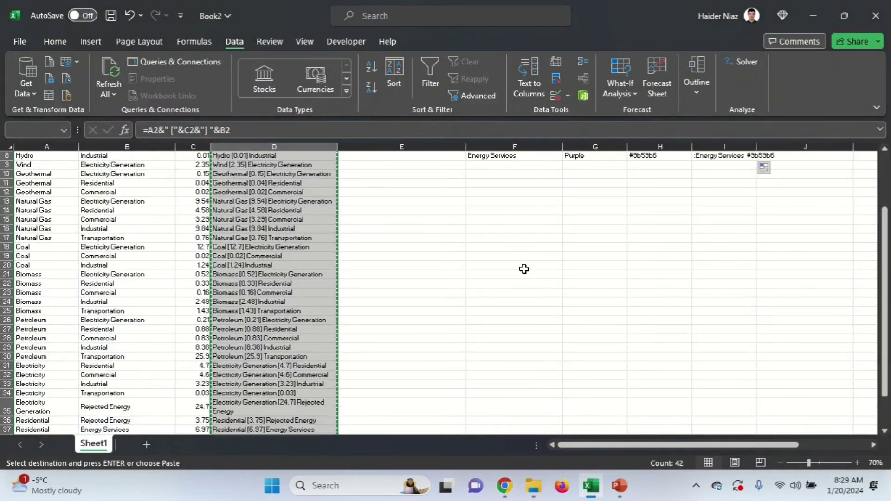
pyautogui.scroll(3, 529, 268)
pyautogui.moveTo(704, 166); pyautogui.dragTo(715, 220)
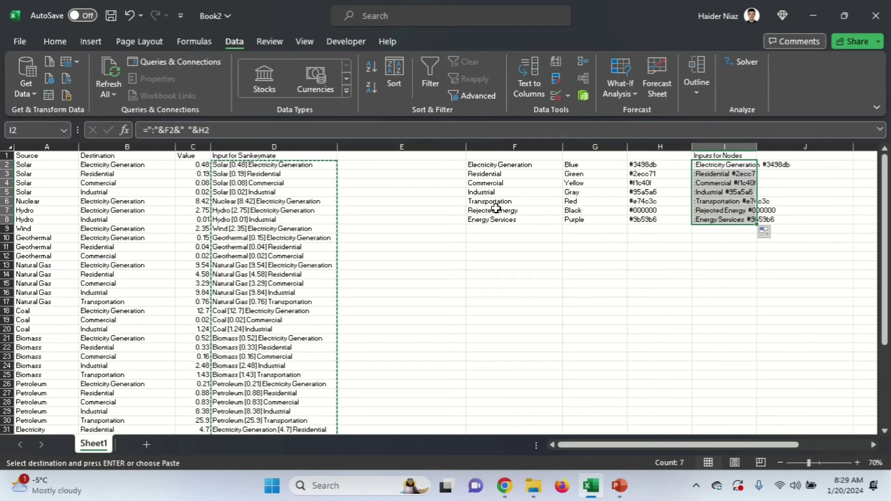
pyautogui.hotkey('ctrl', 'c')
pyautogui.hotkey('alt', 'Tab')
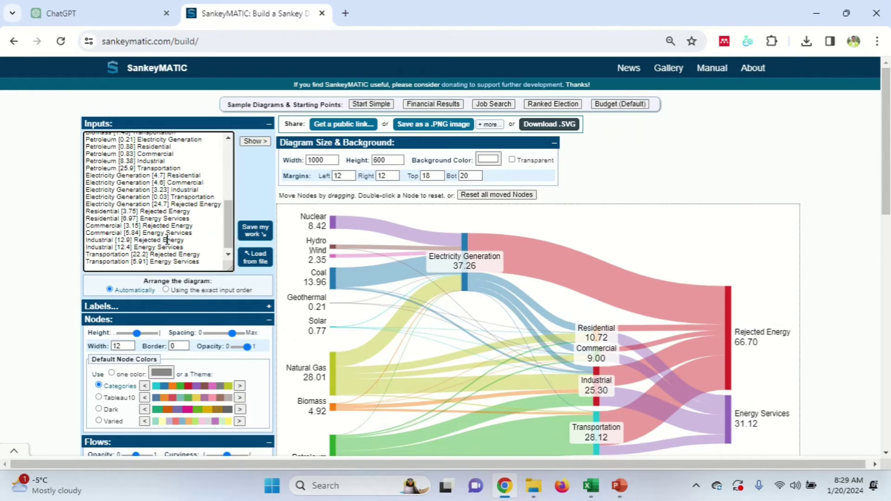
# Add the comment "//These are where you can change the color for the nodes" below the last flow line in the diagram inputs
pyautogui.scroll(-3, 185, 241)
pyautogui.click(210, 257)
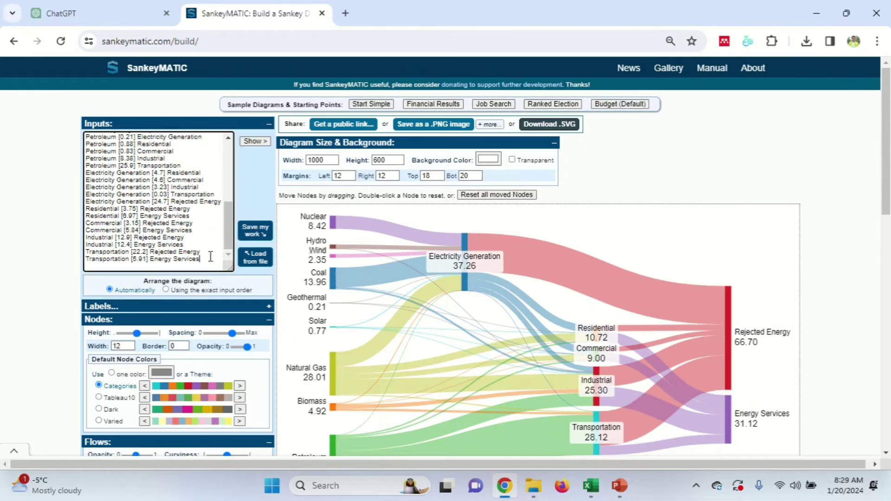
pyautogui.press('Return')
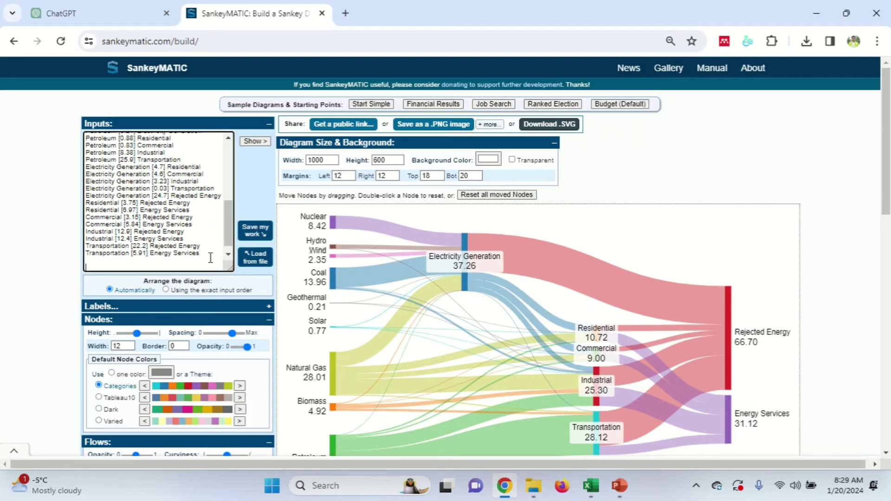
pyautogui.write('??')
pyautogui.press('BackSpace')
pyautogui.press('BackSpace')
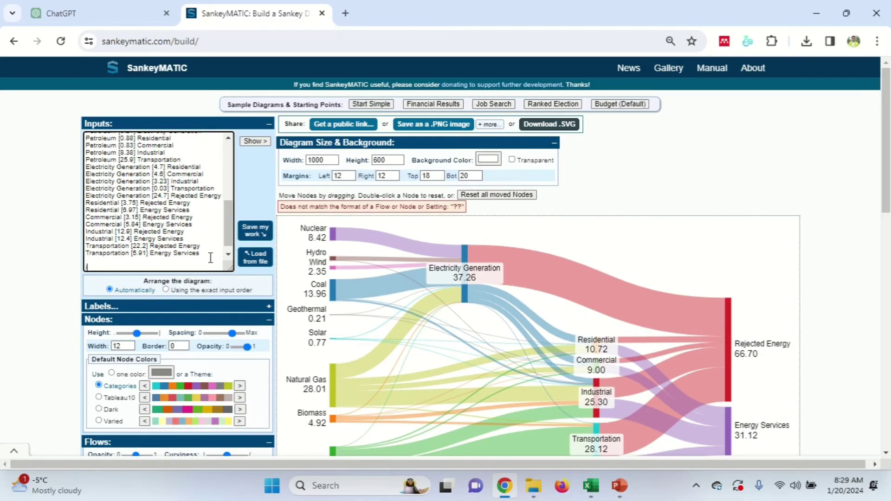
pyautogui.write('//The')
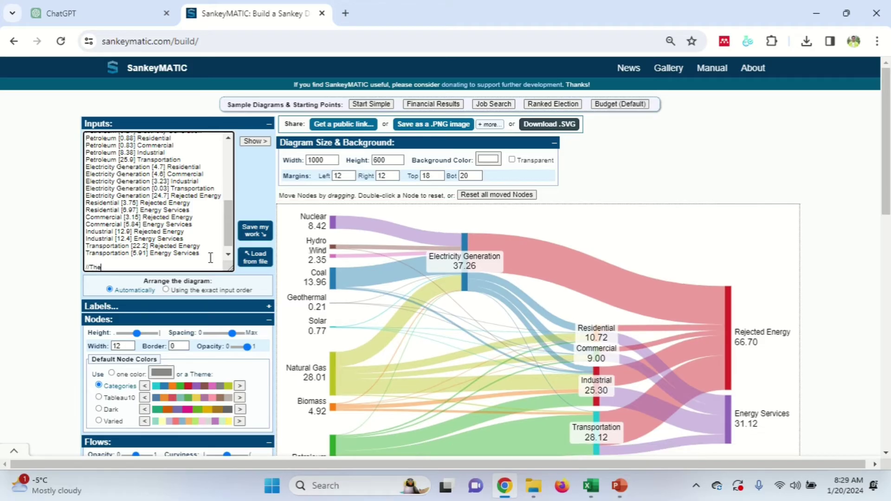
pyautogui.write('se are where you can change th')
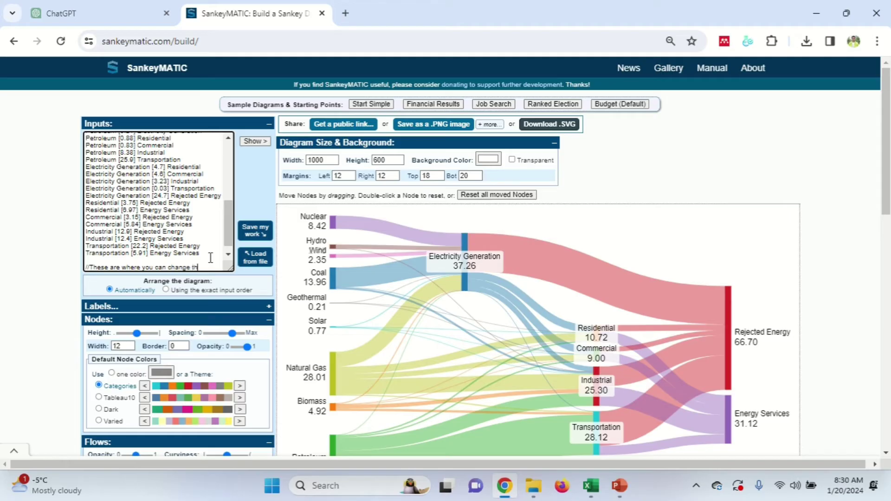
pyautogui.write('e color for the nod')
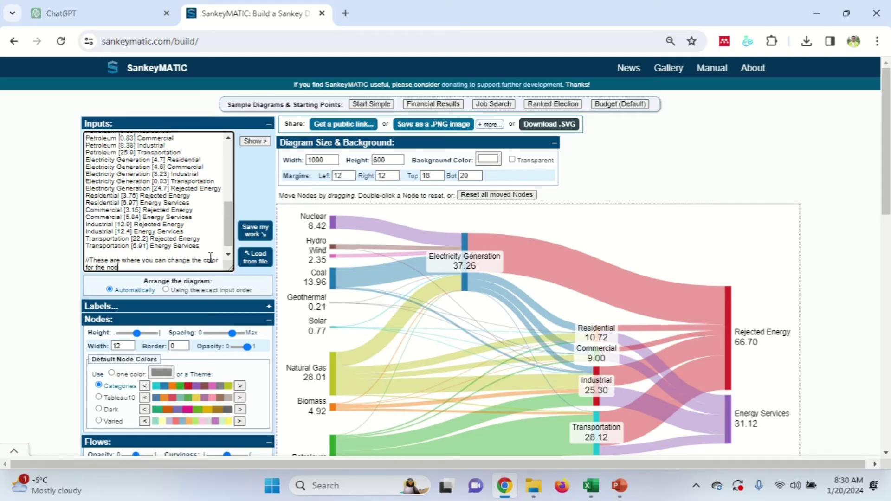
pyautogui.write('es')
pyautogui.press('Return')
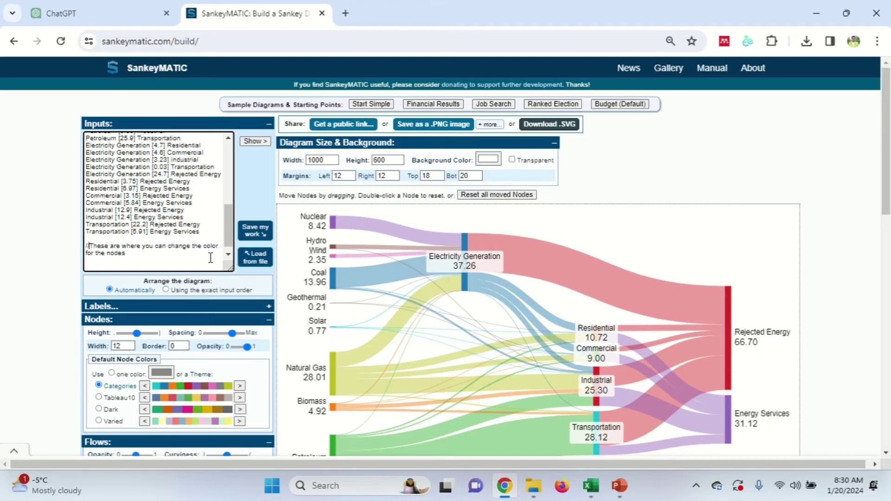
# Remove the leading "//" from the node color comment in the diagram inputs
pyautogui.press('BackSpace')
pyautogui.press('BackSpace')
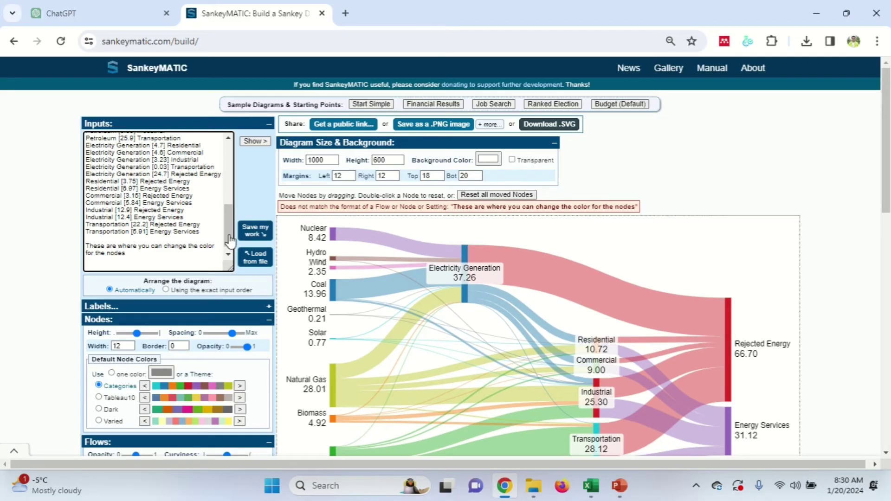
# Restore the leading "//" on the node color comment and paste the copied node color lines below it
pyautogui.write('//')
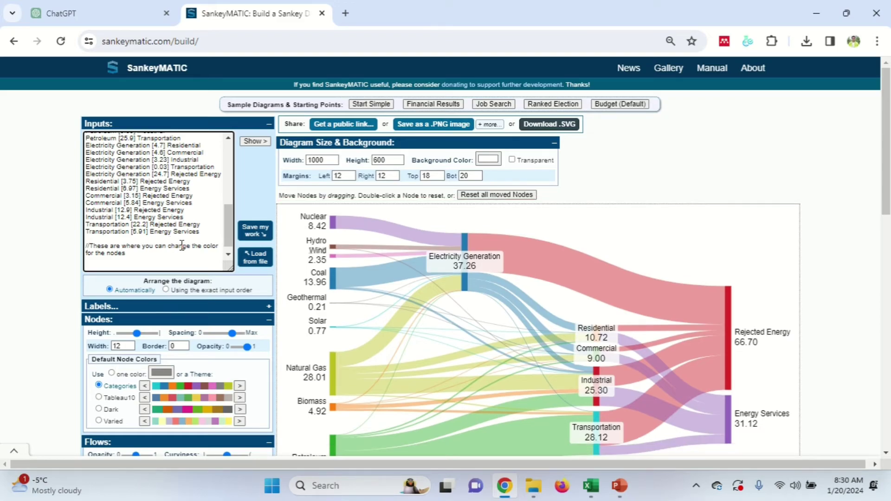
pyautogui.hotkey('ctrl', 'v')
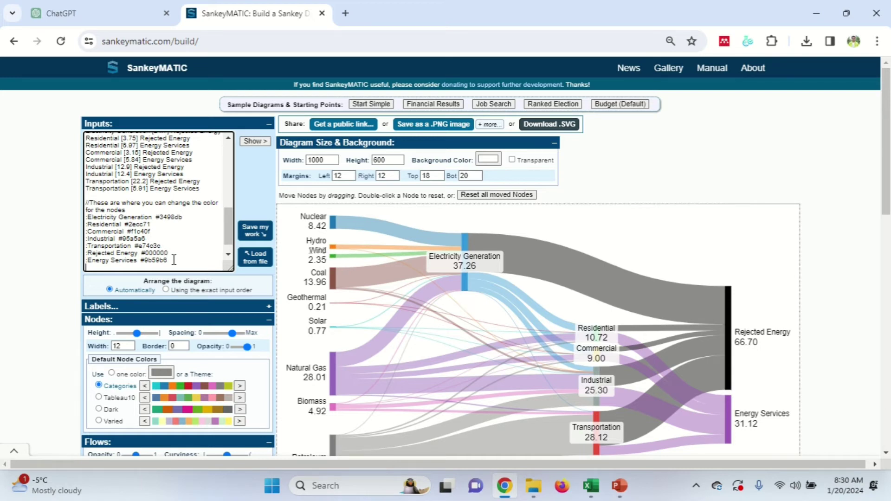
pyautogui.scroll(-1, 795, 250)
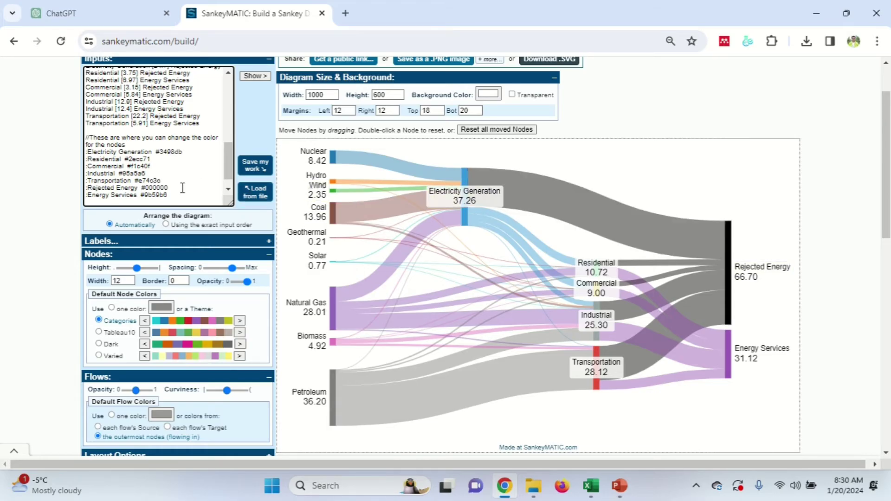
pyautogui.scroll(-1, 158, 195)
pyautogui.moveTo(142, 184); pyautogui.dragTo(176, 183)
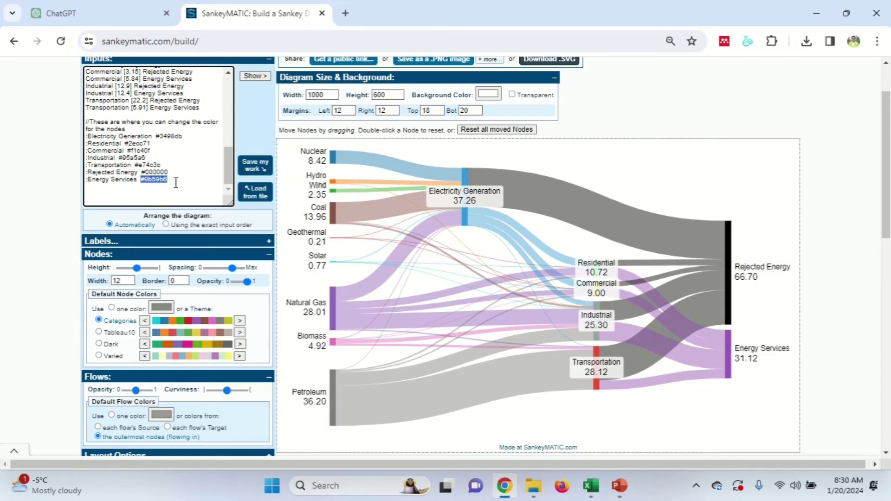
# Search for coolors in a new browser tab, open the Coolors site and browse its trending color palettes
pyautogui.click(346, 13)
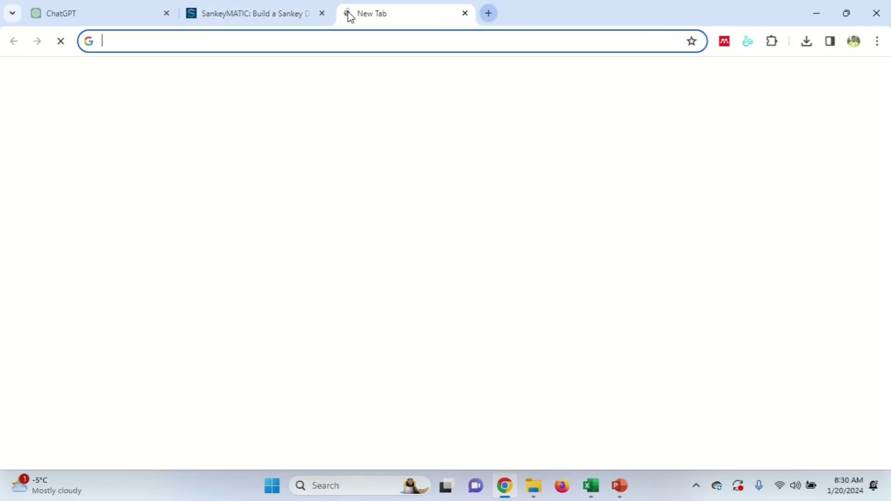
pyautogui.write('coolors')
pyautogui.press('Return')
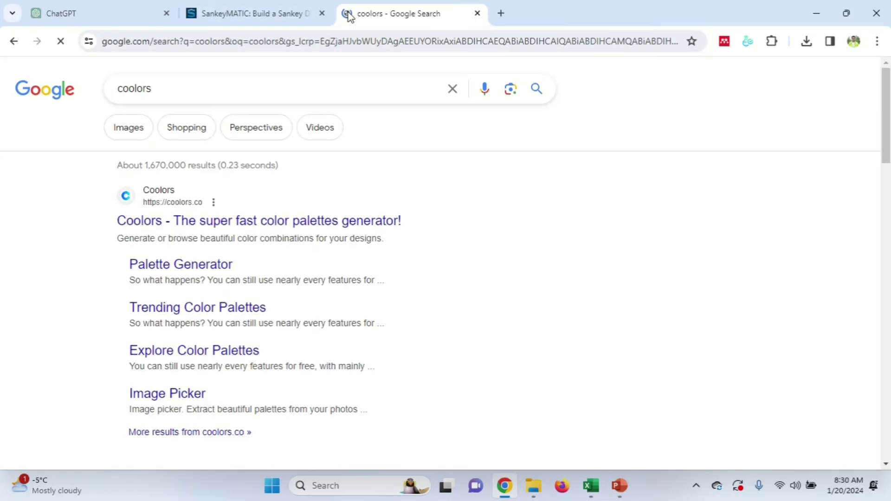
pyautogui.click(232, 226)
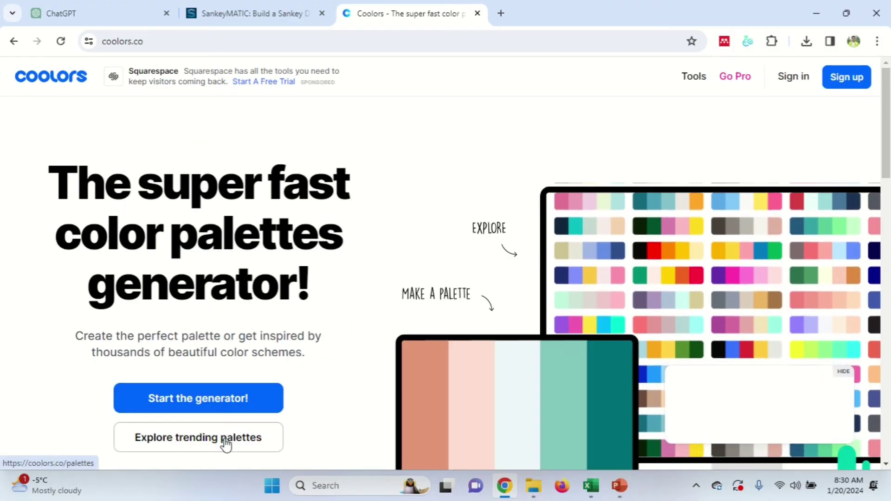
pyautogui.click(227, 444)
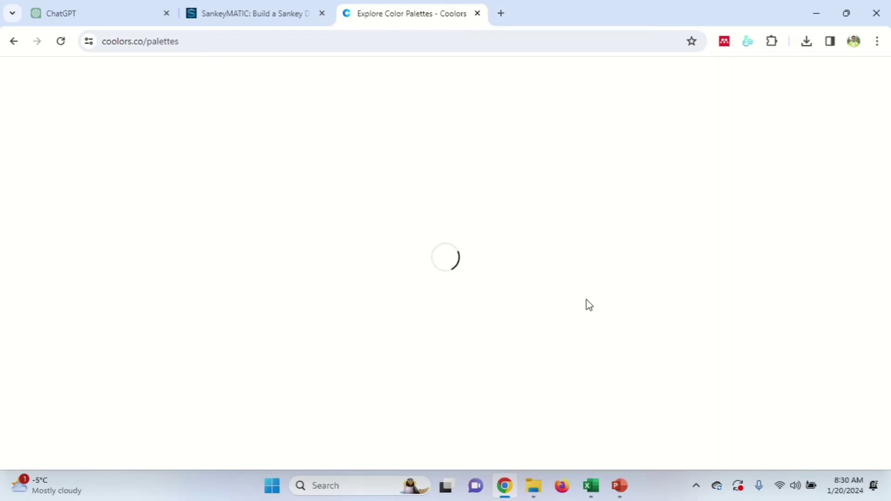
pyautogui.scroll(-3, 513, 186)
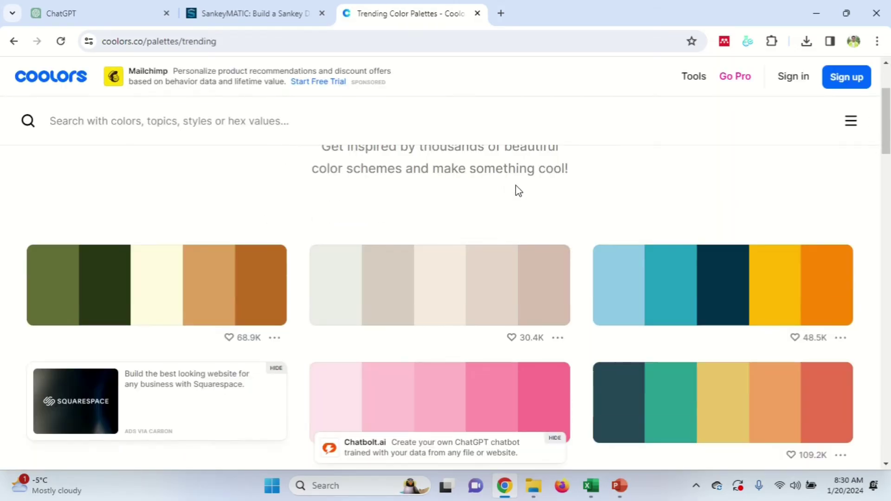
# Copy the yellow #ffb703 from a trending Coolors palette and replace the Electricity Generation node's hex code with it in SankeyMATIC
pyautogui.click(229, 17)
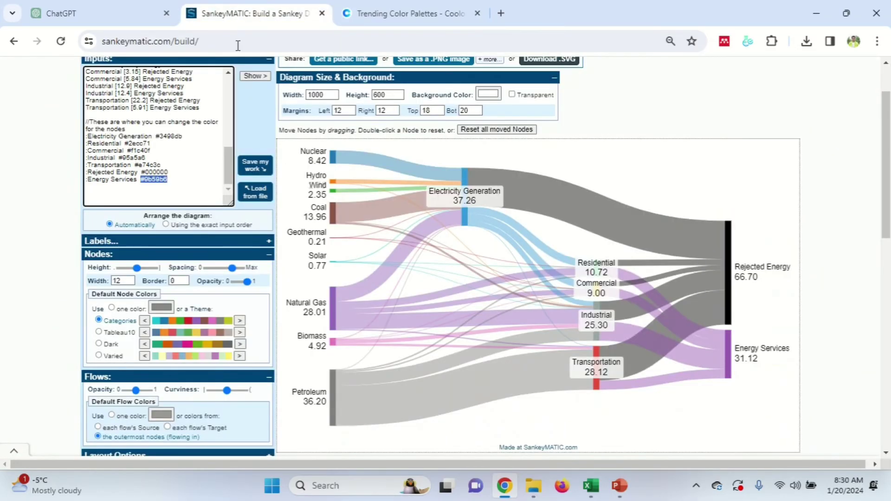
pyautogui.click(136, 186)
pyautogui.moveTo(188, 136); pyautogui.dragTo(160, 138)
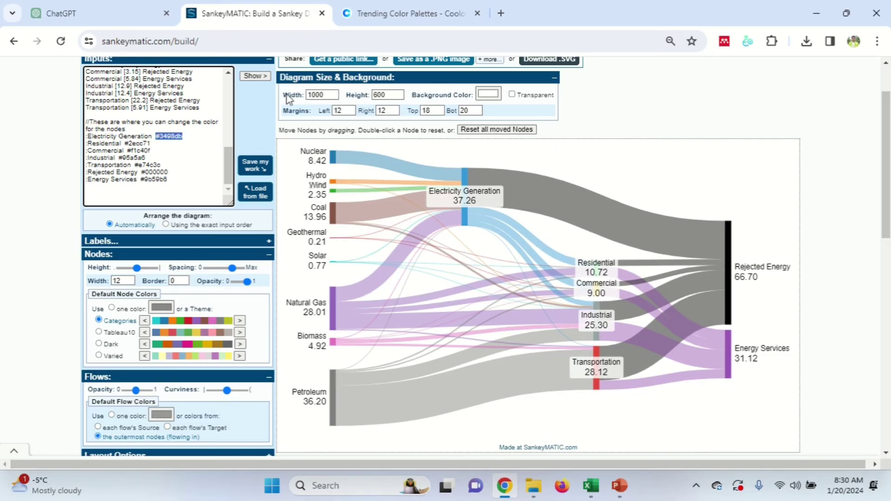
pyautogui.click(385, 19)
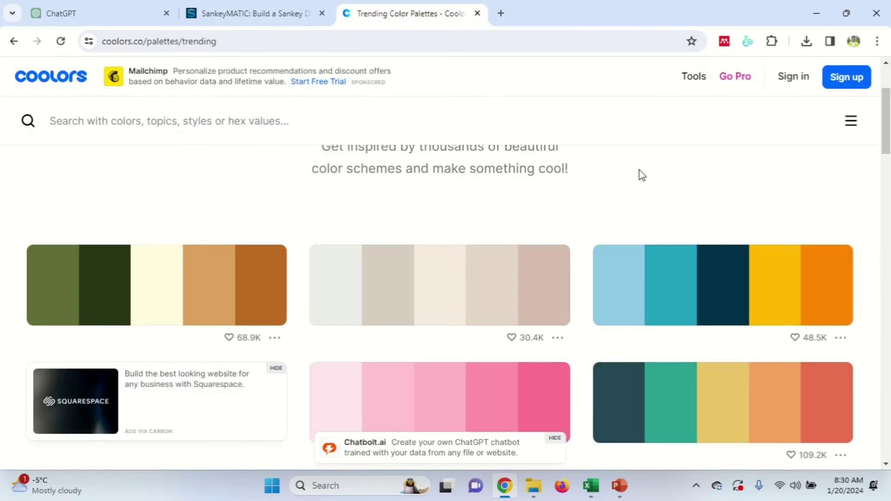
pyautogui.click(777, 302)
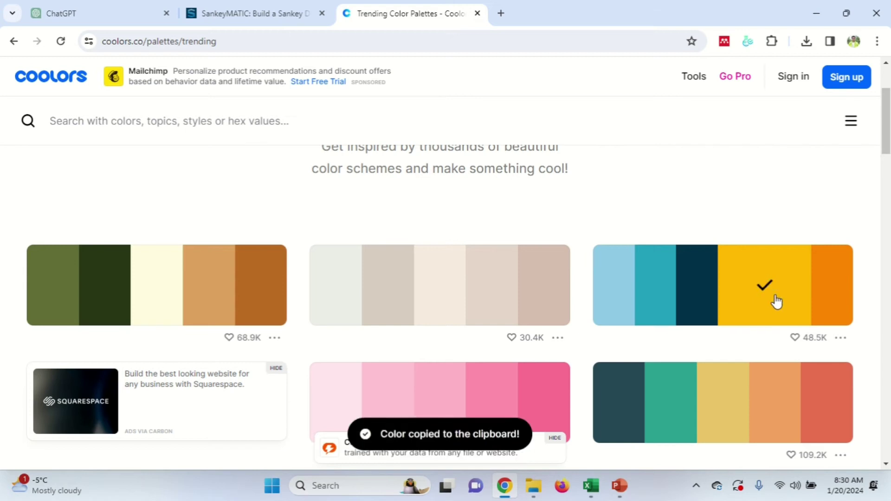
pyautogui.click(273, 20)
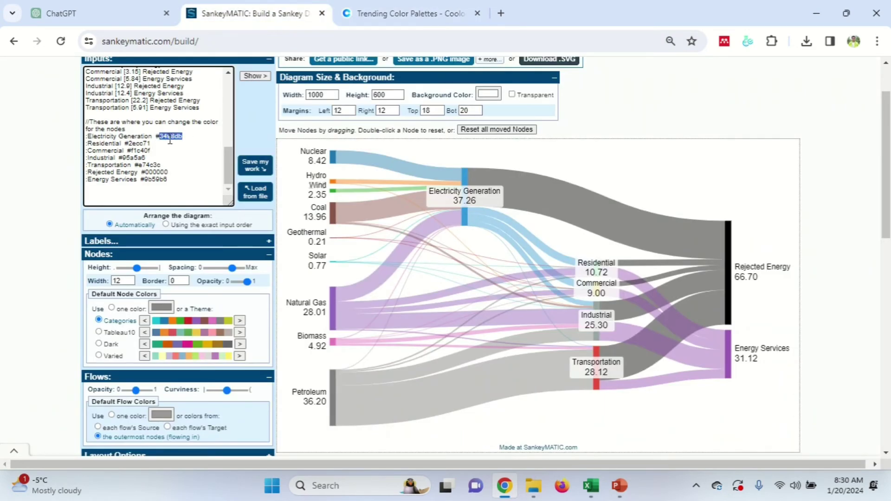
pyautogui.hotkey('ctrl', 'v')
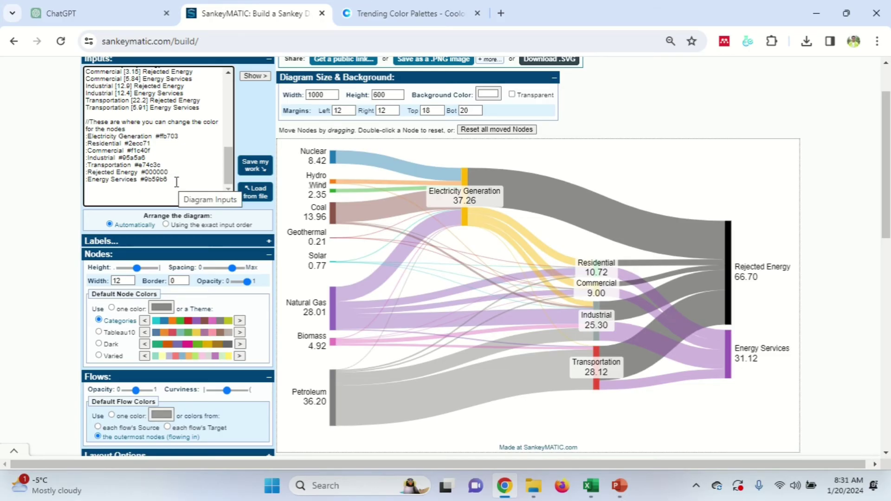
# Try adding #ffb703 to the Solar and Nuclear flow lines into Electricity Generation, and undo both additions
pyautogui.moveTo(179, 137); pyautogui.dragTo(155, 139)
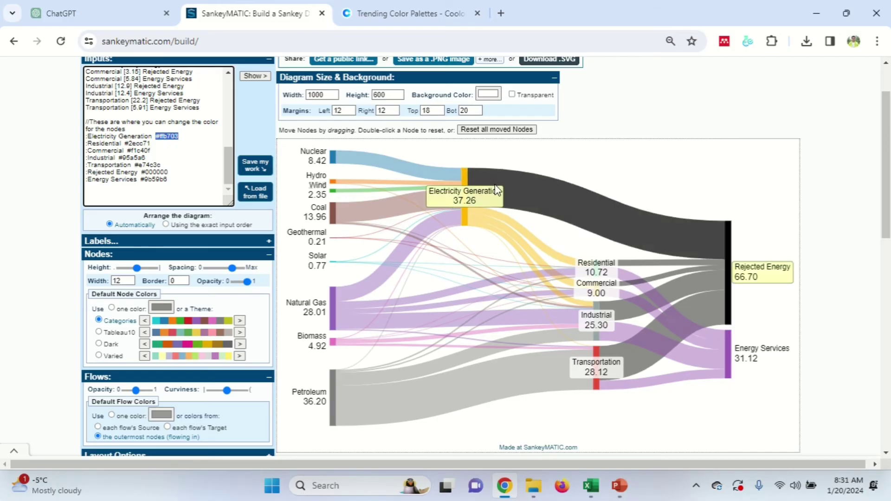
pyautogui.scroll(10, 94, 173)
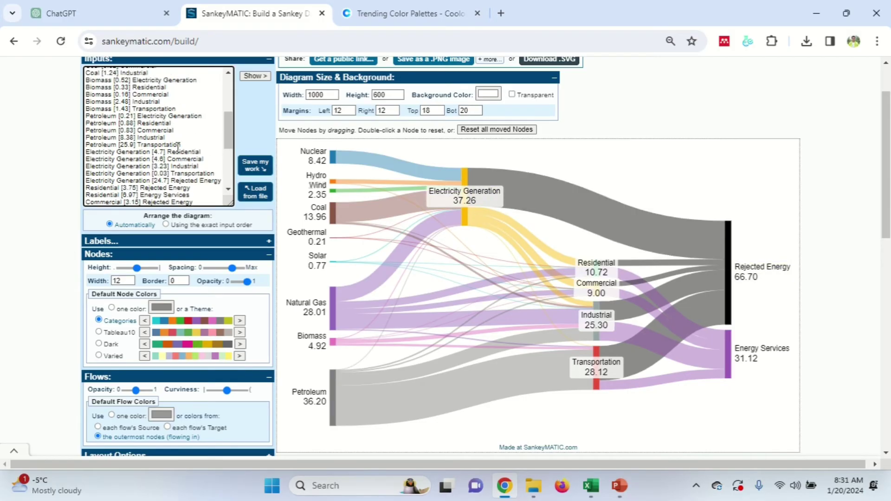
pyautogui.click(205, 73)
pyautogui.hotkey('ctrl', 'v')
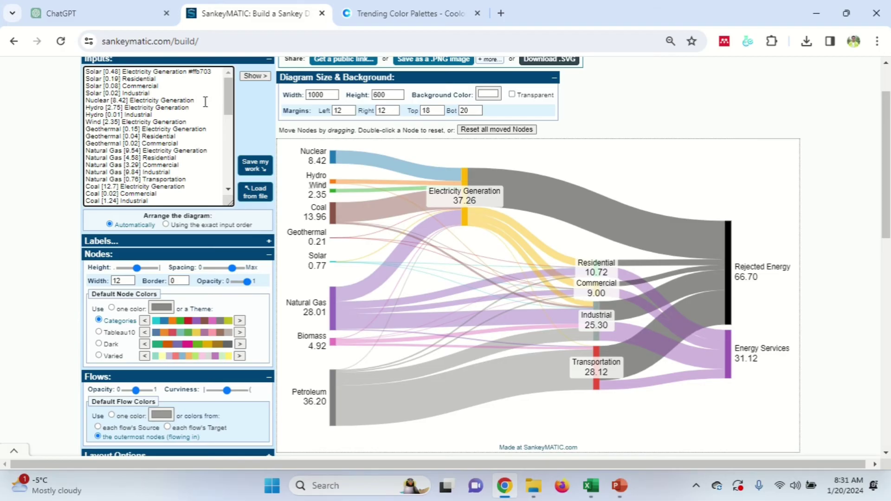
pyautogui.hotkey('ctrl', 'v')
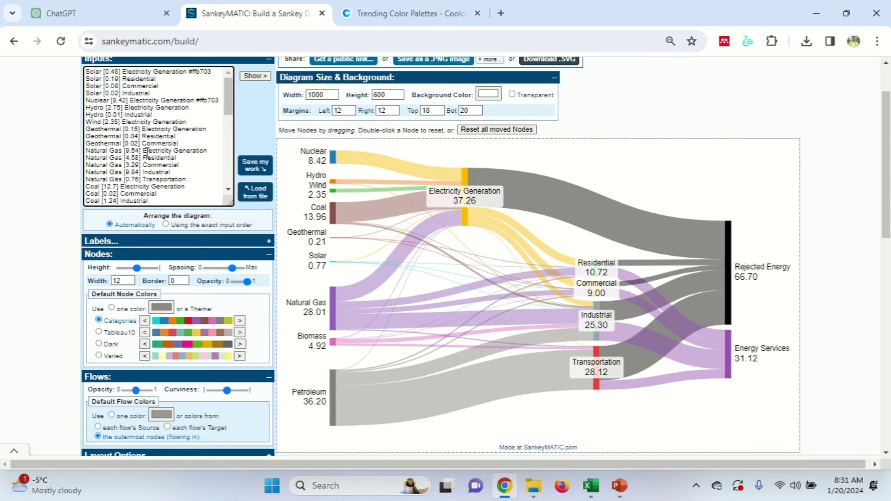
pyautogui.hotkey('ctrl', 'z')
pyautogui.hotkey('ctrl', 'z')
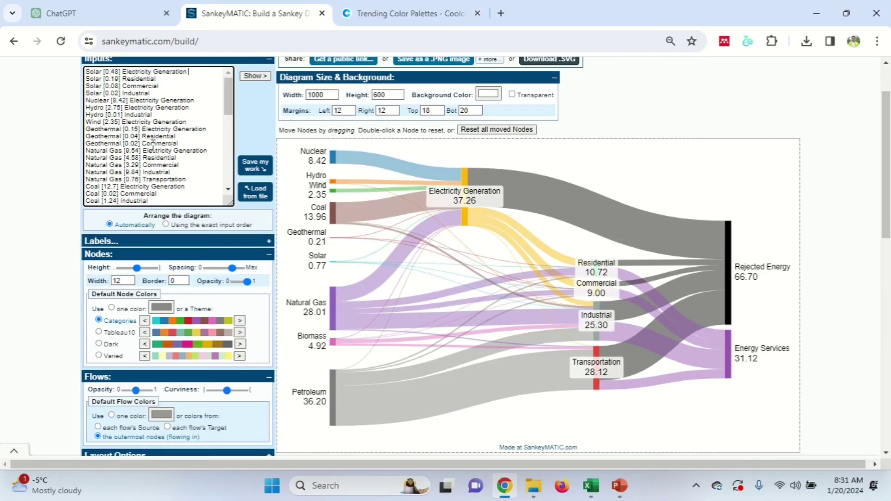
# Switch to Excel and insert a blank column before column F, ahead of the node color table
pyautogui.hotkey('alt', 'Tab')
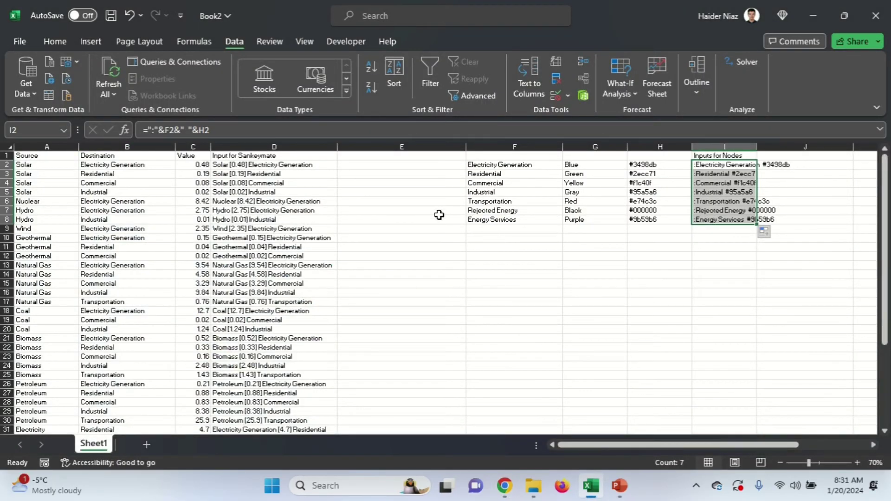
pyautogui.click(304, 165)
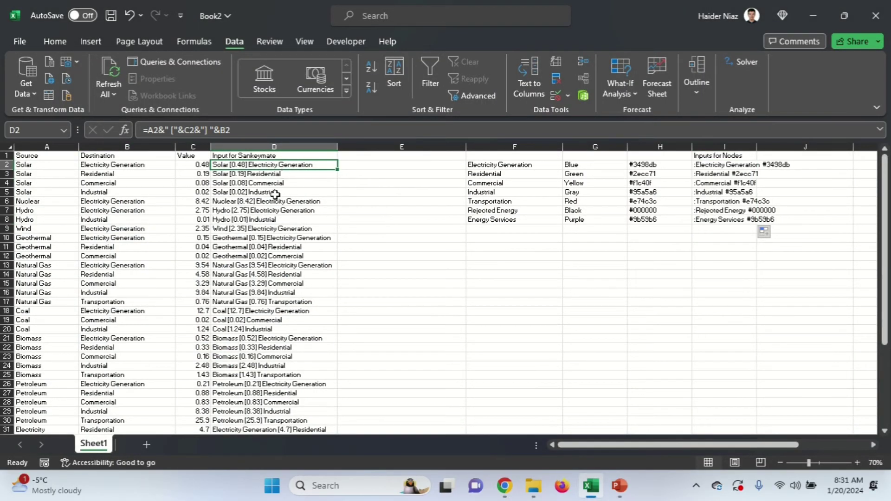
pyautogui.click(472, 146)
pyautogui.rightClick(474, 147)
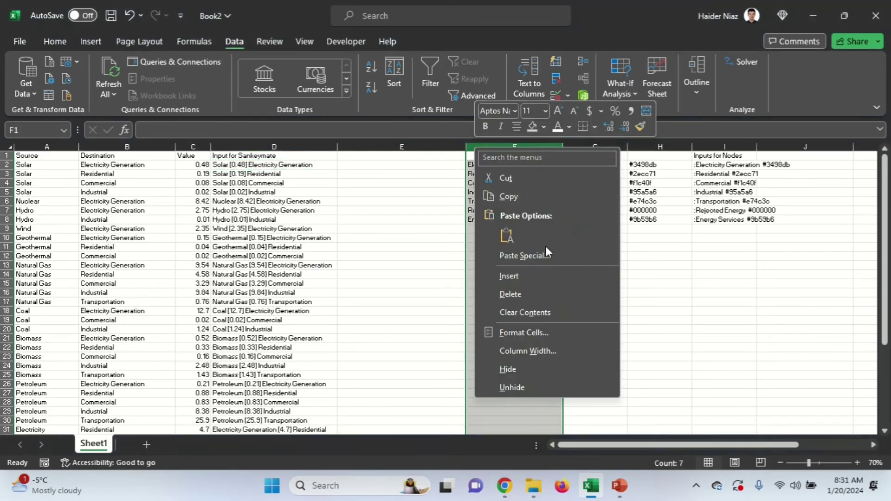
pyautogui.click(533, 276)
# Enter =VLOOKUP(B2,$G$2:$I$8,3,FALSE) in E2 to look up the destination's hex color code
pyautogui.click(376, 164)
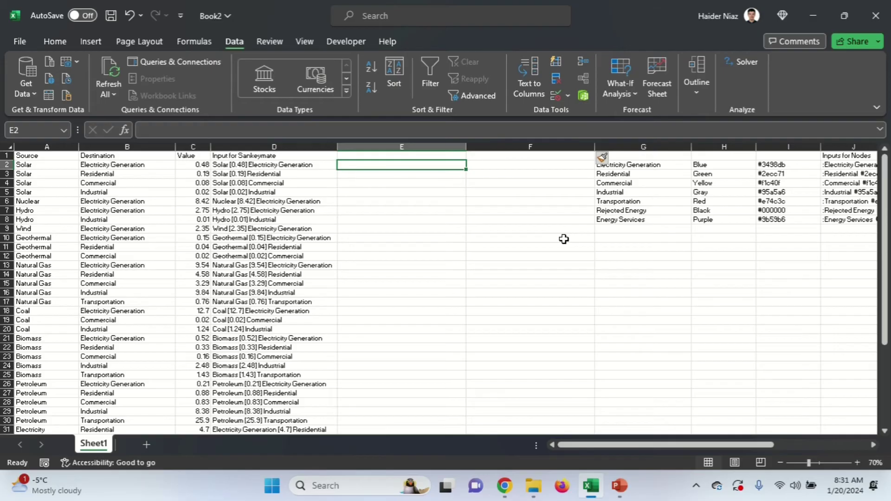
pyautogui.write('=vlooku')
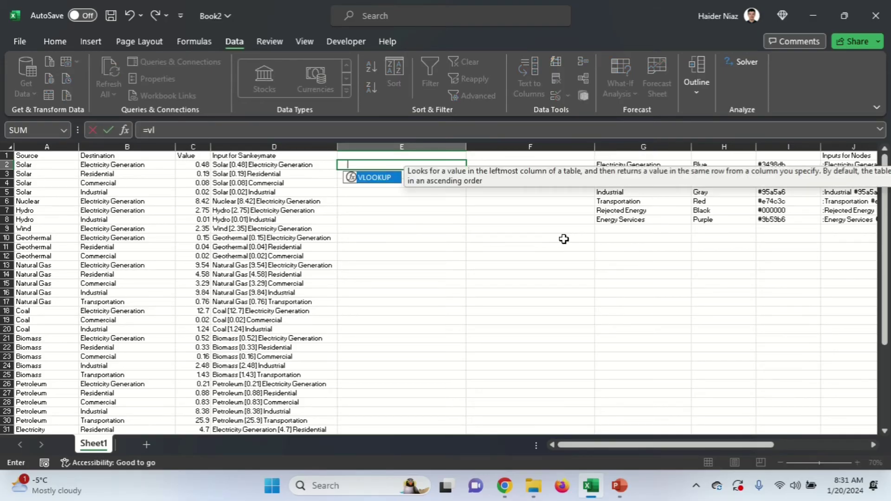
pyautogui.press('Tab')
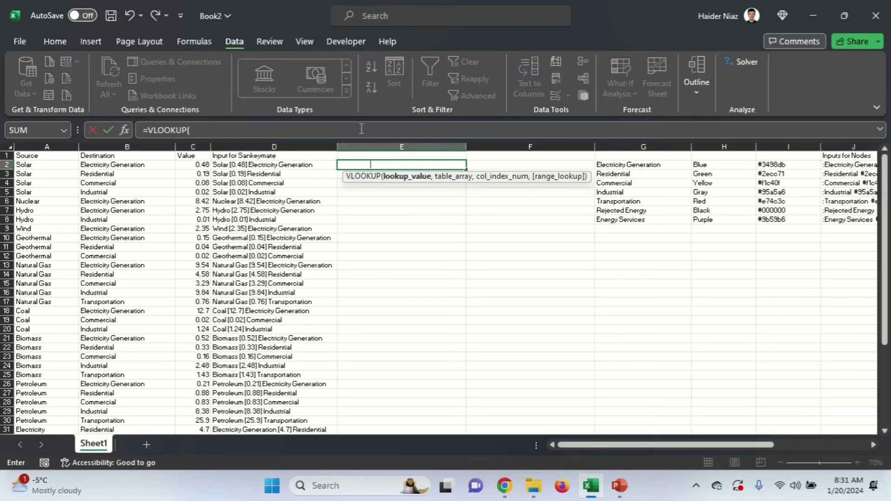
pyautogui.click(147, 164)
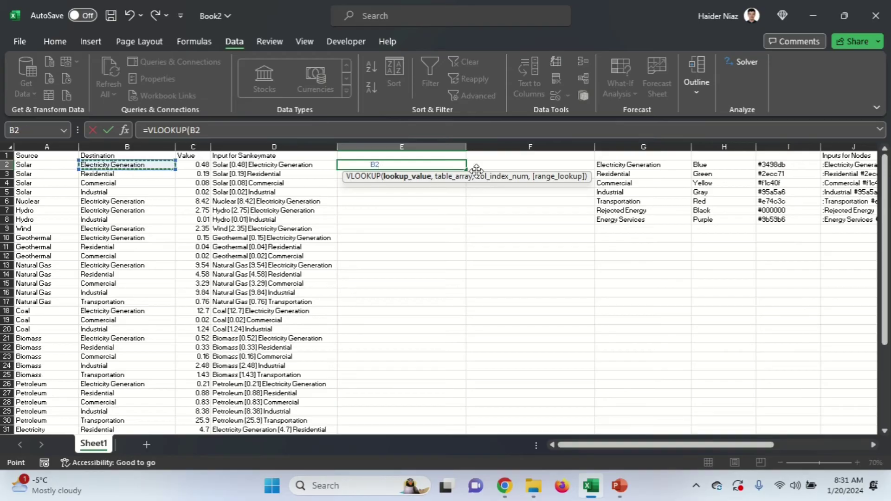
pyautogui.write(',')
pyautogui.moveTo(658, 168); pyautogui.dragTo(784, 220)
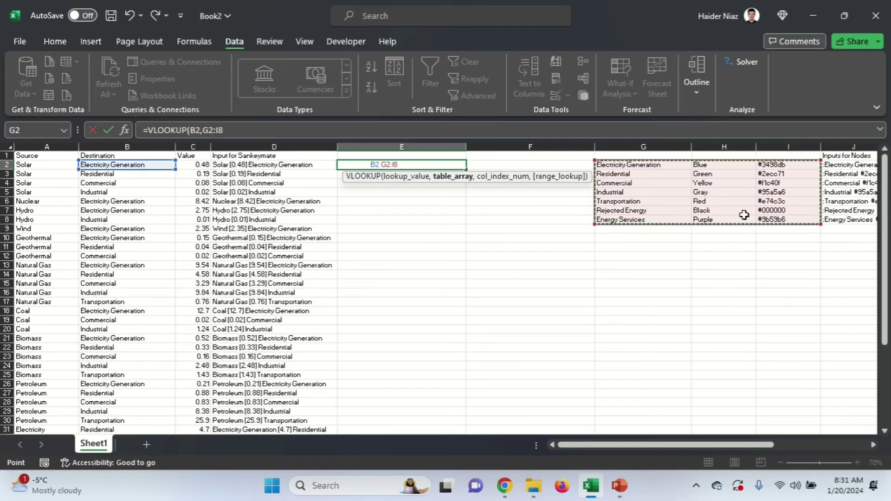
pyautogui.click(320, 132)
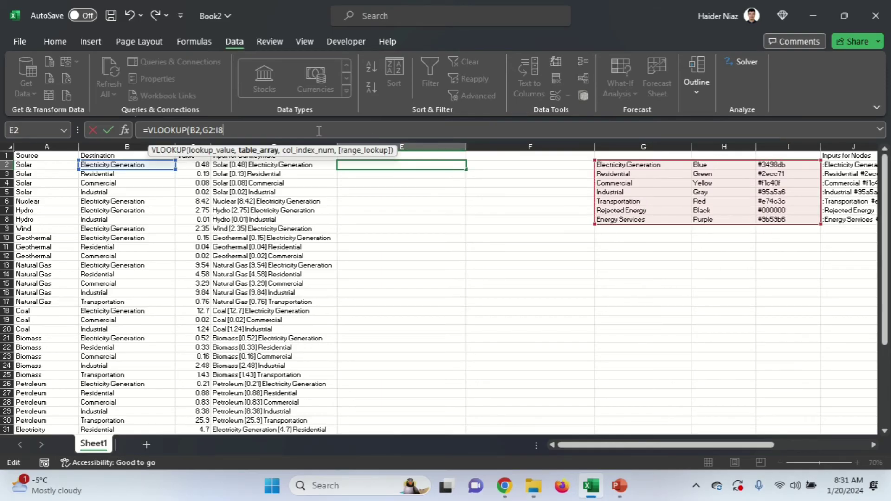
pyautogui.press('F4')
pyautogui.press('F4')
pyautogui.click(253, 129)
pyautogui.write(',')
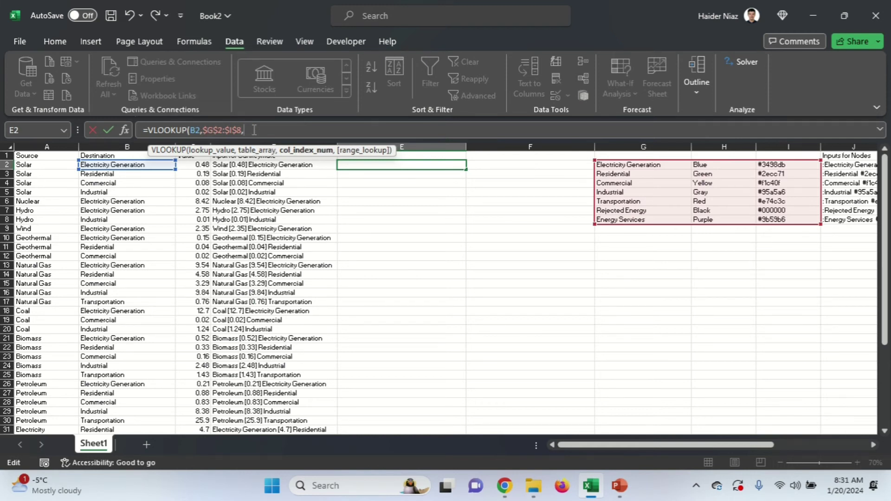
pyautogui.write('3,')
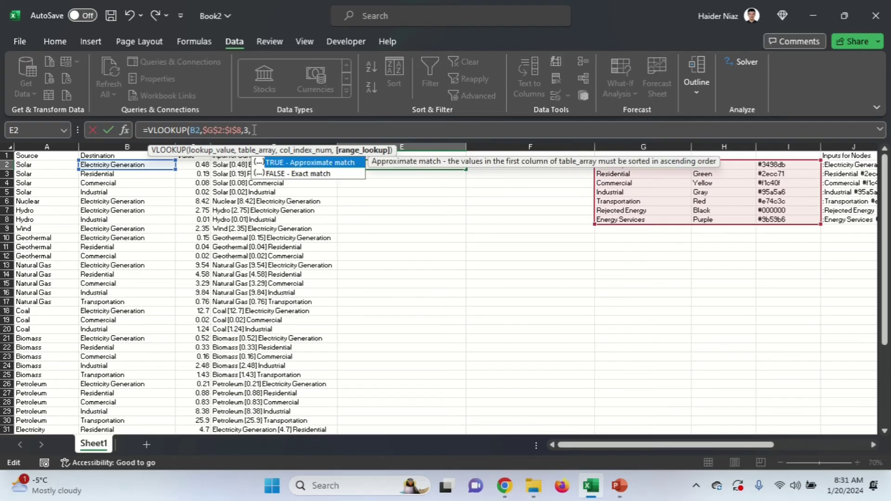
pyautogui.press('Down')
pyautogui.press('Tab')
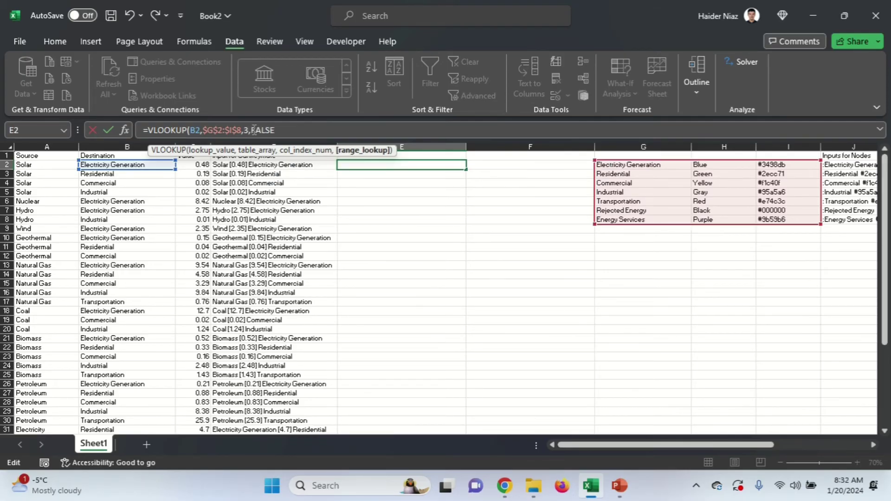
pyautogui.press('Return')
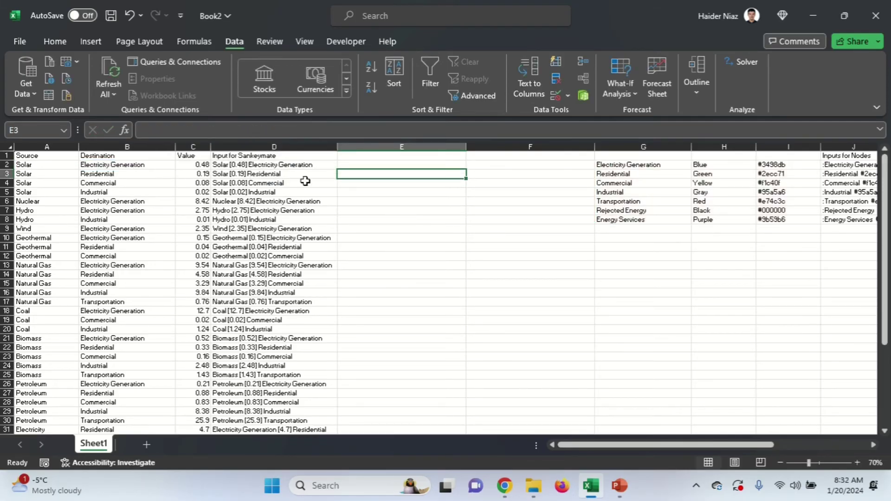
# Set the font color of column E to black
pyautogui.click(341, 147)
pyautogui.click(57, 42)
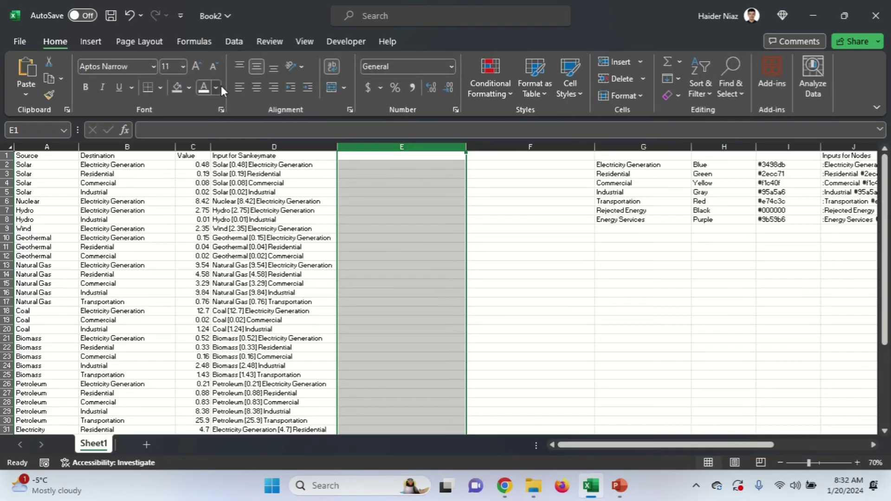
pyautogui.click(216, 87)
pyautogui.click(213, 141)
pyautogui.click(399, 175)
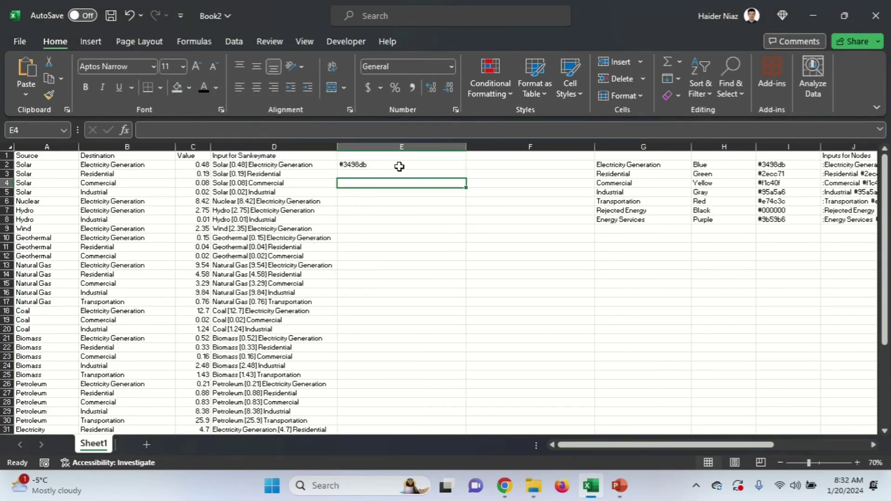
# Fill the VLOOKUP formula from E2 down through column E, and insert a blank column before column G
pyautogui.click(404, 165)
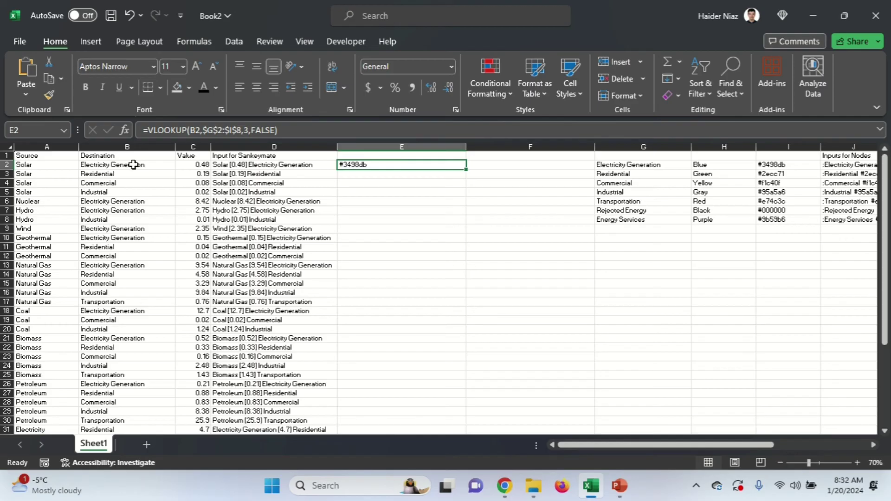
pyautogui.doubleClick(466, 170)
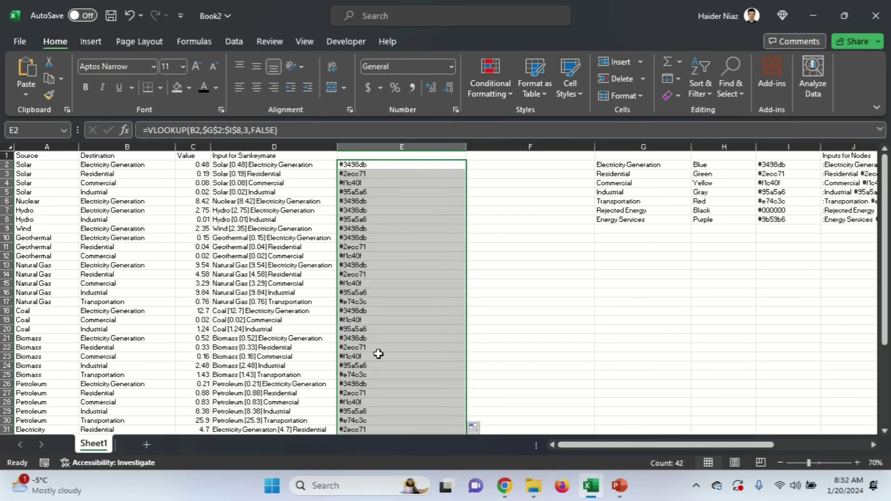
pyautogui.click(606, 147)
pyautogui.rightClick(608, 148)
pyautogui.click(659, 276)
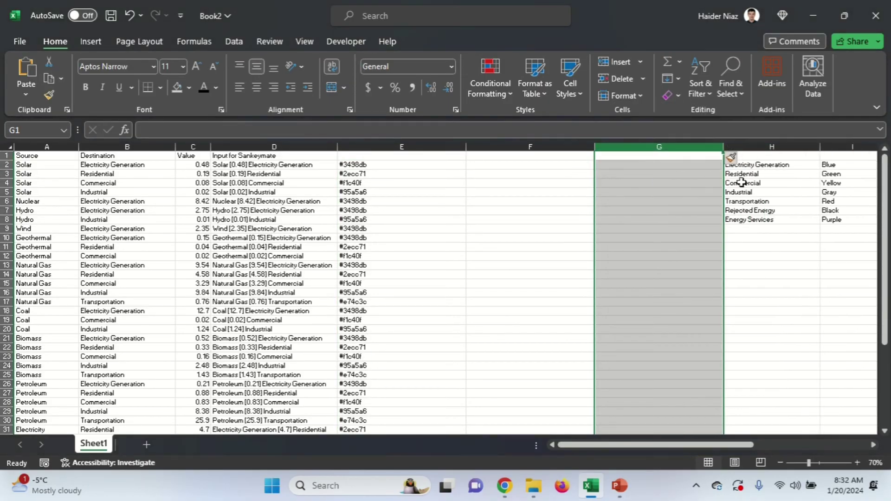
# Enter =D2&" "&E2 in F2 to join the flow line and its hex color code with a space
pyautogui.click(489, 166)
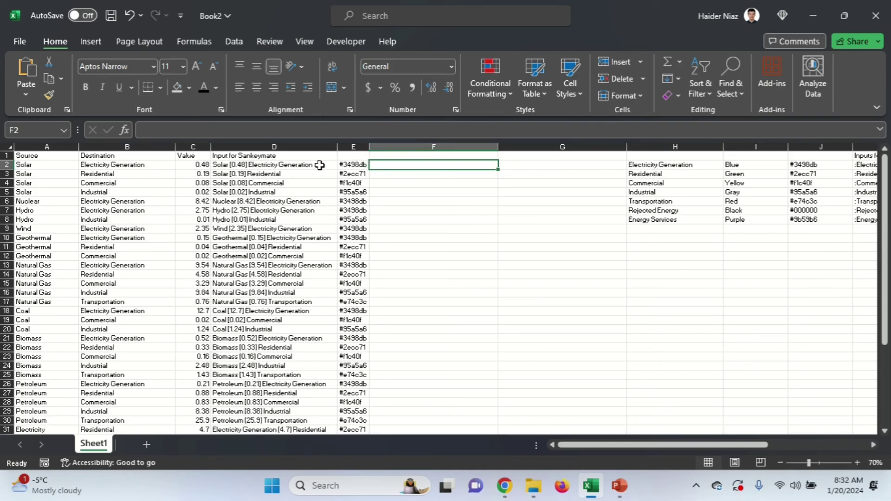
pyautogui.write('=')
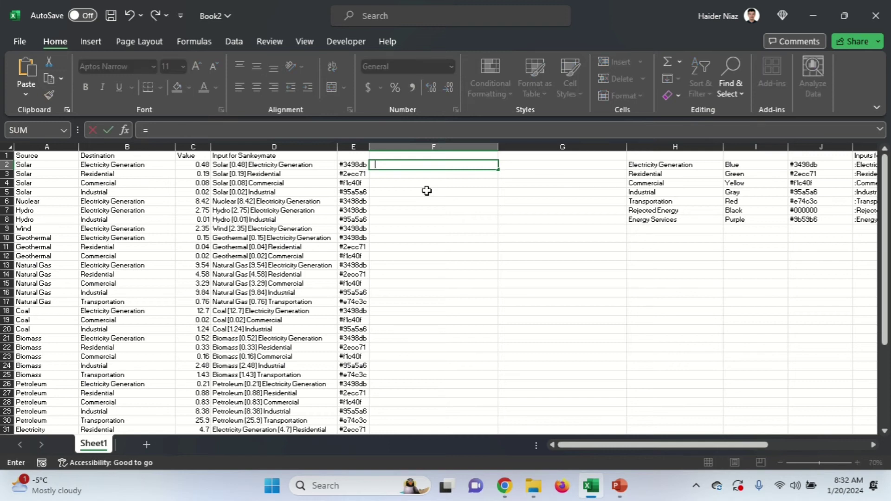
pyautogui.press('Left')
pyautogui.press('Left')
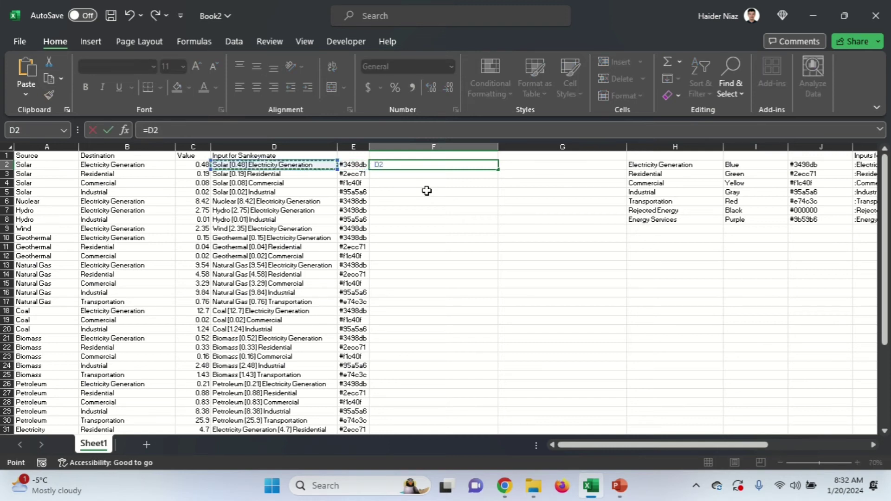
pyautogui.write('&')
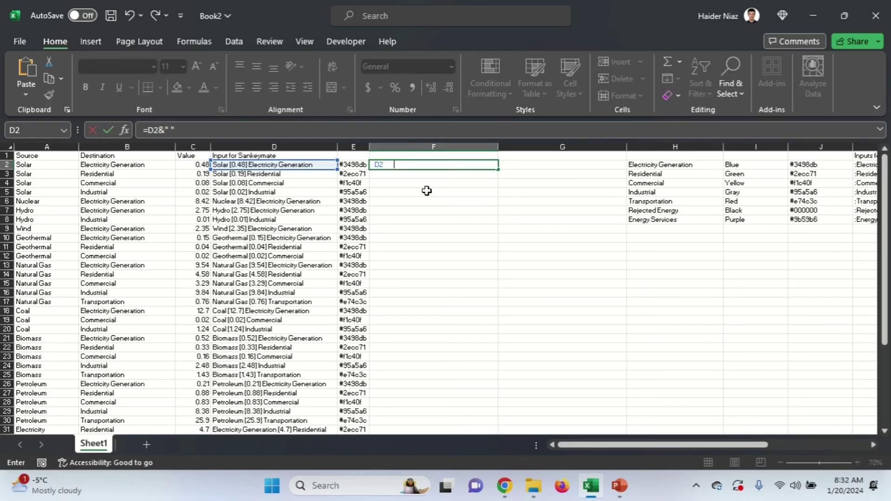
pyautogui.write('" "&')
pyautogui.press('Left')
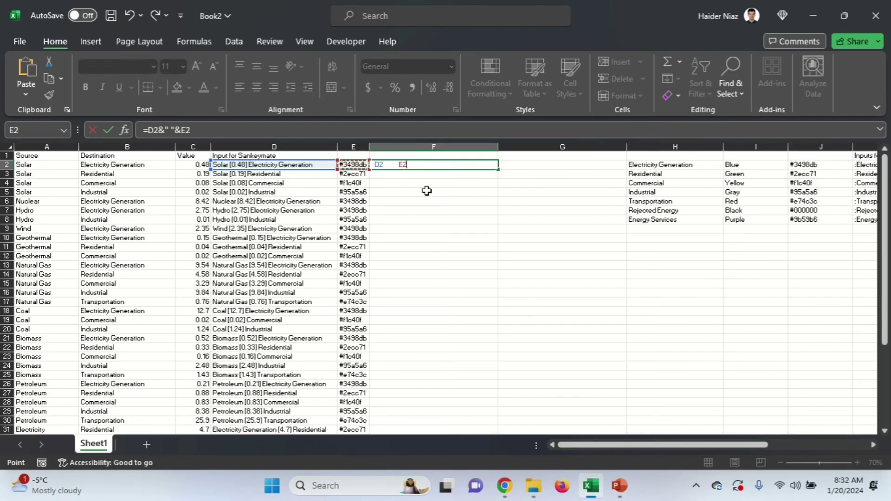
pyautogui.press('Return')
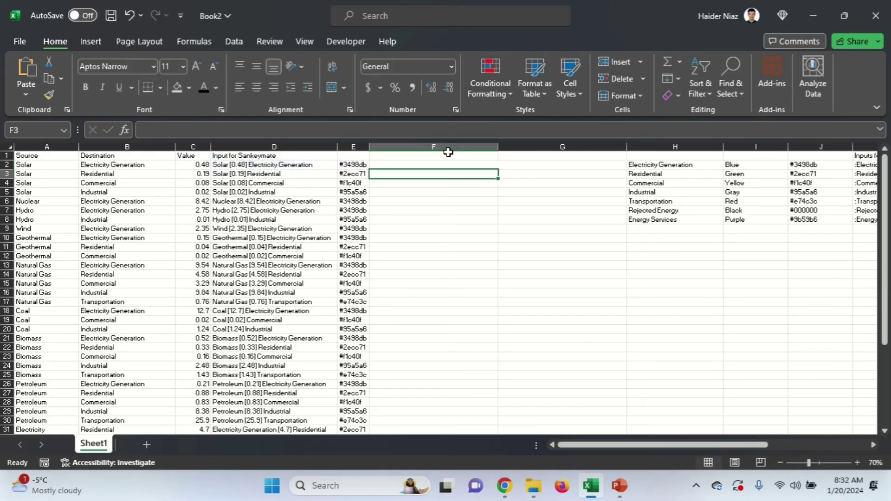
# Set column F's font color to black and fill the F2 formula down for all flow rows
pyautogui.click(448, 148)
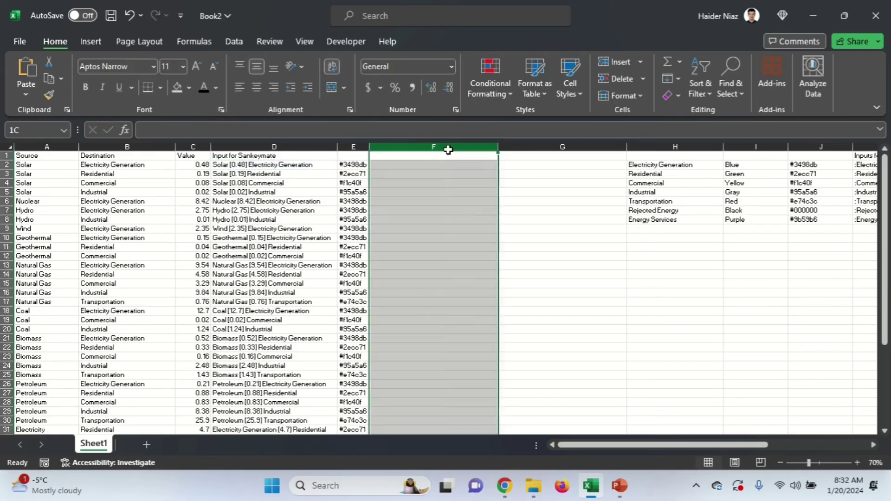
pyautogui.click(453, 192)
pyautogui.click(505, 165)
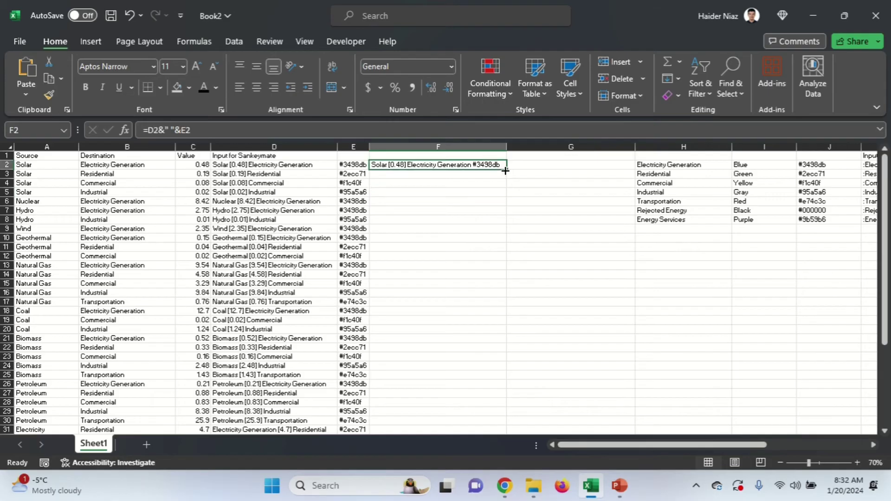
pyautogui.doubleClick(506, 169)
# Enter the header "Second Input for Sankeymate" in F1
pyautogui.click(483, 154)
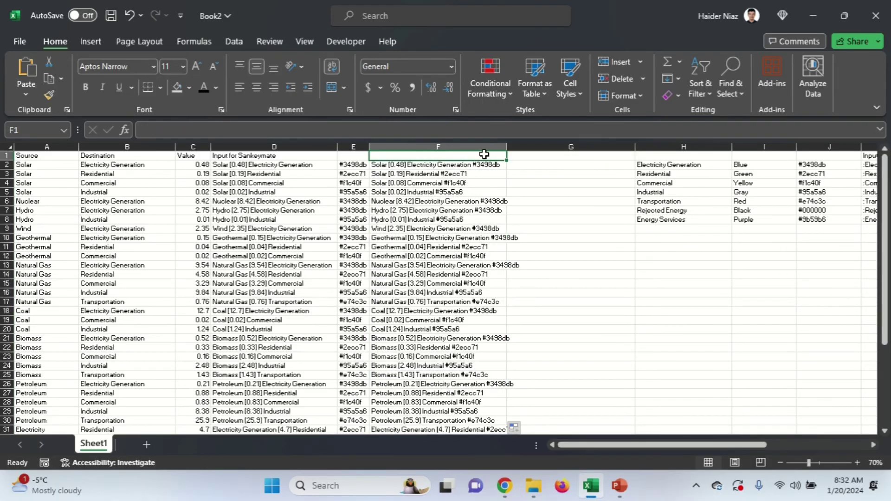
pyautogui.write('Second In')
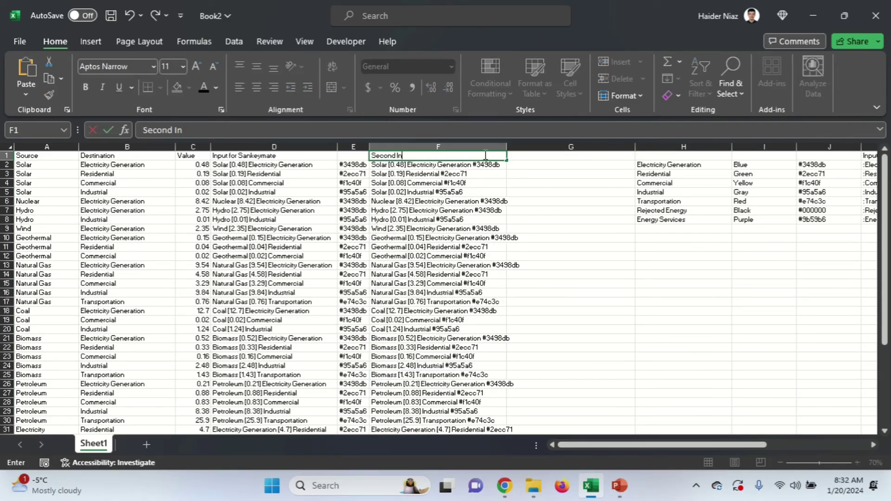
pyautogui.write('put for Sankey')
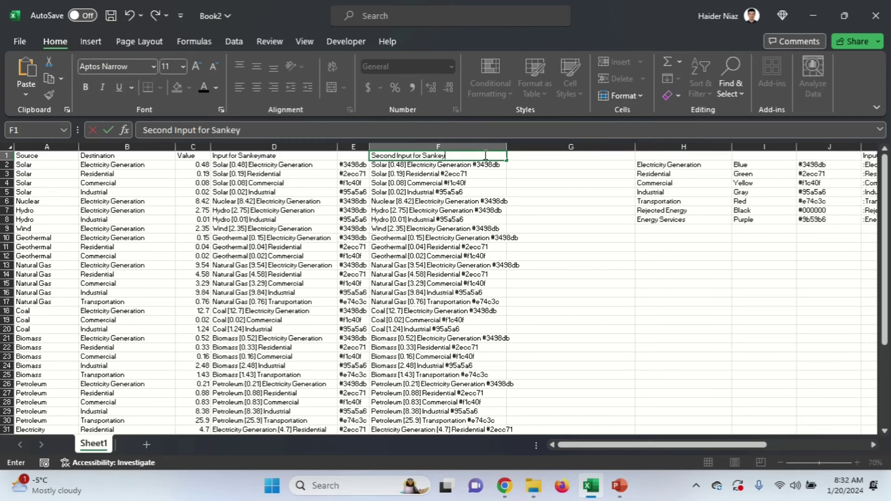
pyautogui.write('mate')
pyautogui.press('Return')
# Copy the color-coded flow lines in F2:F43 and replace all of SankeyMATIC's inputs with them in Chrome
pyautogui.hotkey('ctrl', 'shift', 'Down')
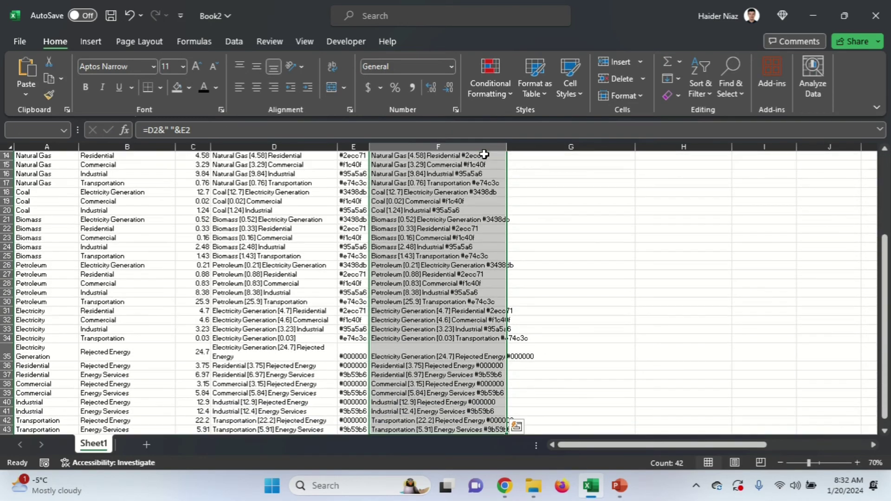
pyautogui.hotkey('ctrl', 'c')
pyautogui.hotkey('ctrl', 'Up')
pyautogui.hotkey('alt', 'Tab')
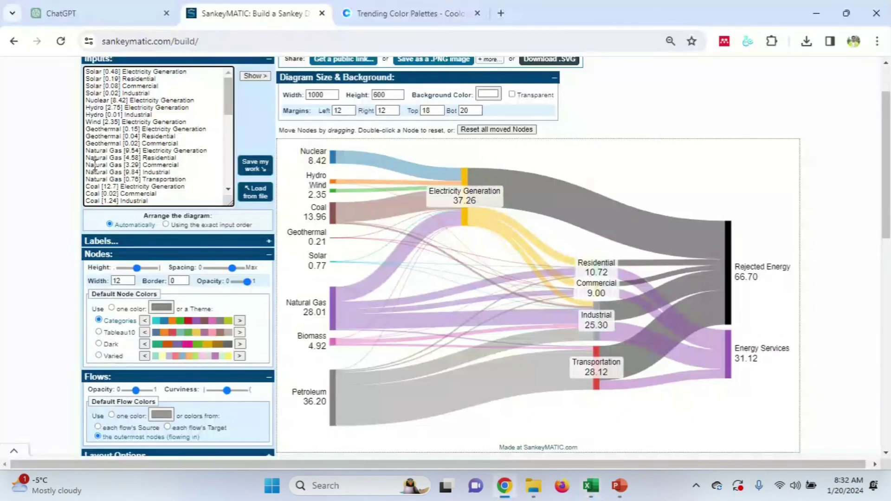
pyautogui.scroll(-10, 117, 146)
pyautogui.scroll(3, 164, 146)
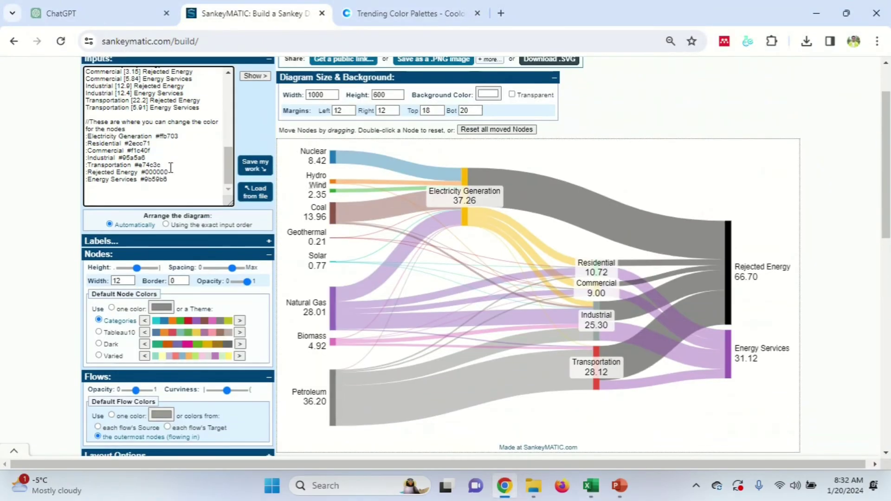
pyautogui.click(178, 180)
pyautogui.hotkey('ctrl', 'a')
pyautogui.hotkey('ctrl', 'v')
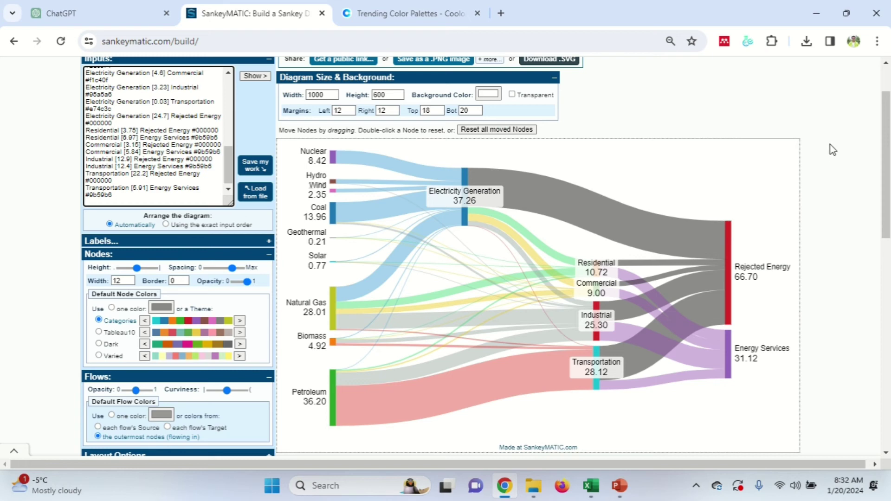
# Try taking the default flow colors from each flow's Source, and set them to each flow's Target instead
pyautogui.scroll(3, 866, 143)
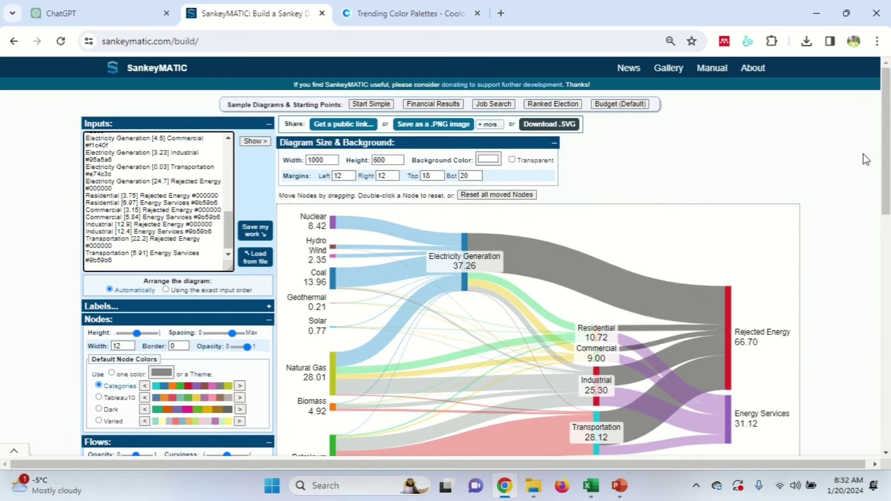
pyautogui.scroll(-3, 866, 159)
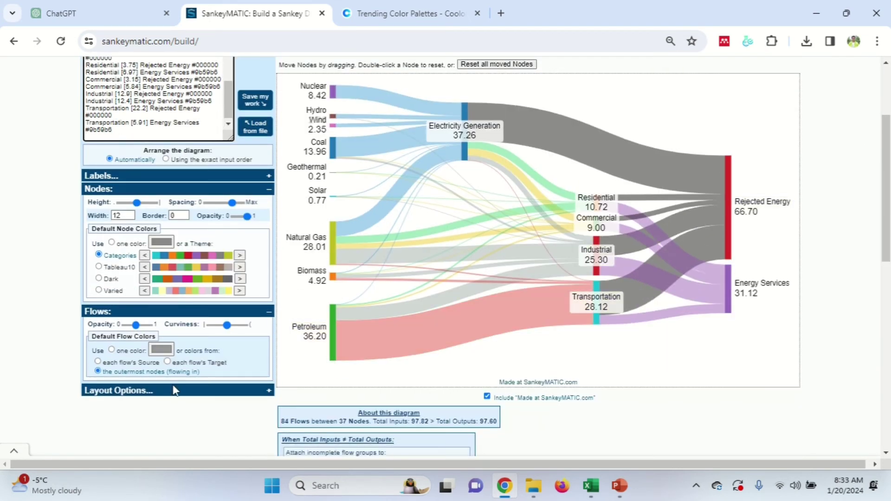
pyautogui.click(112, 364)
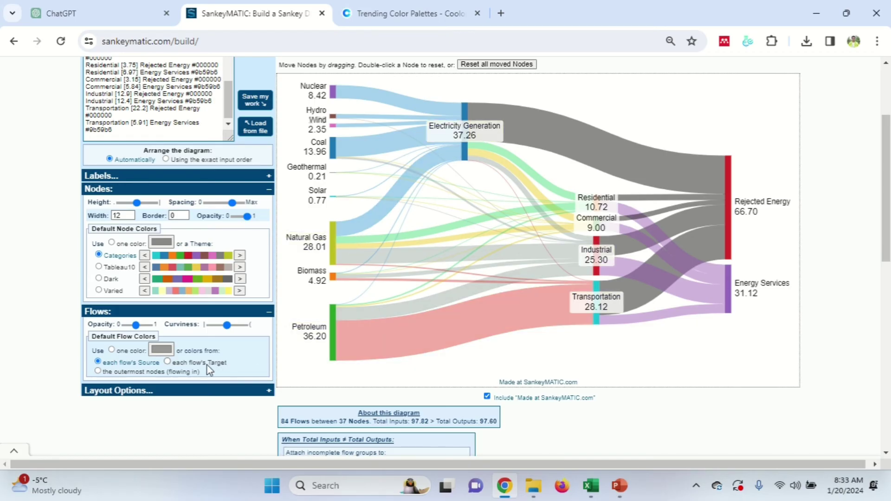
pyautogui.click(188, 366)
pyautogui.scroll(3, 280, 340)
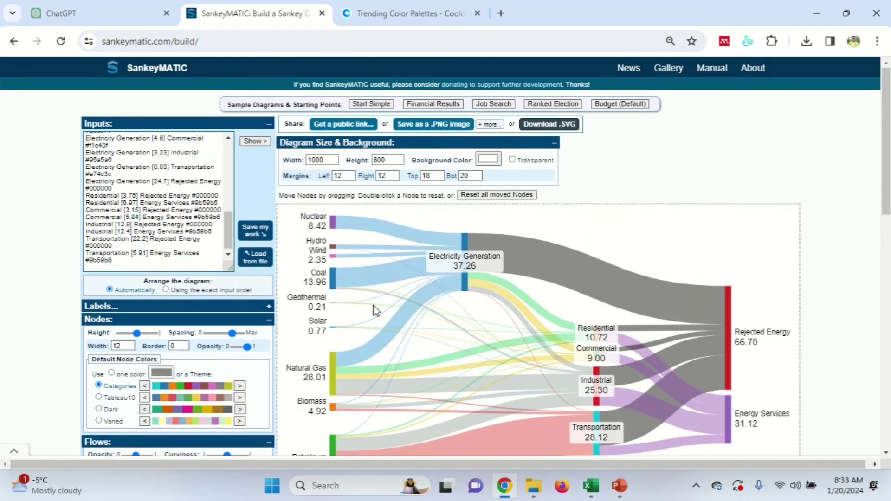
# Copy the flow lines without color codes from D2:D43 in Excel and replace all of SankeyMATIC's inputs with them
pyautogui.click(194, 232)
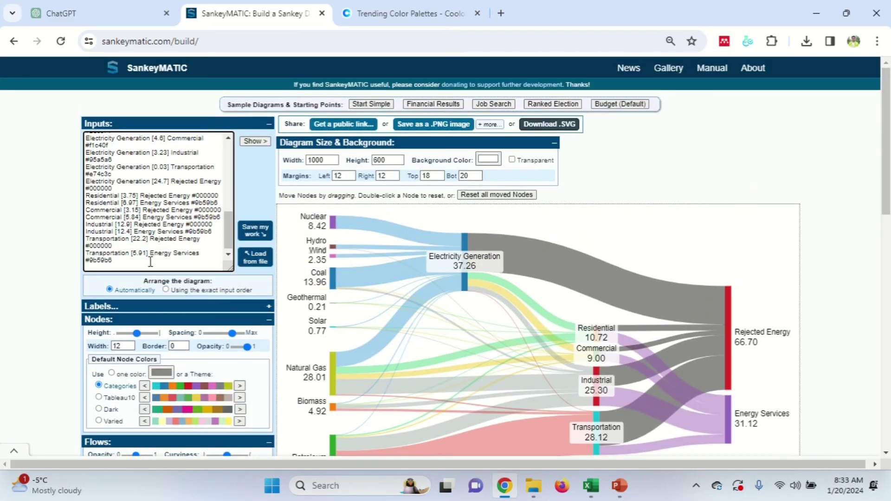
pyautogui.scroll(10, 189, 207)
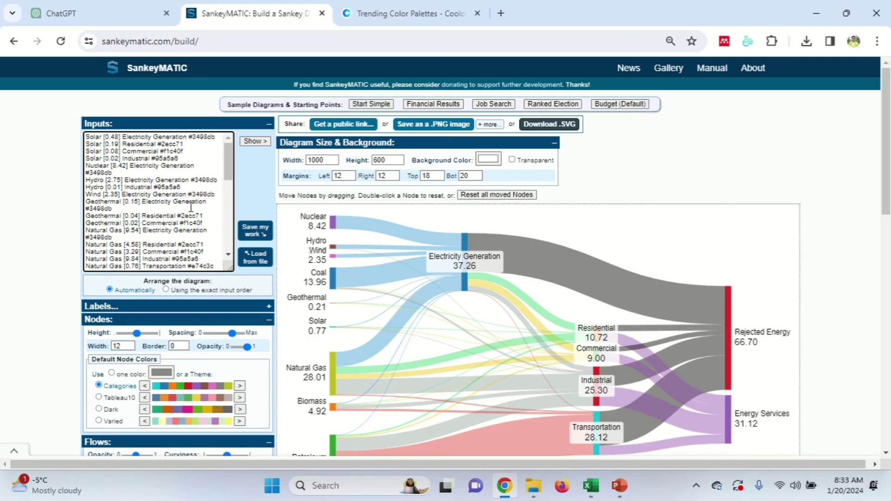
pyautogui.scroll(-5, 191, 206)
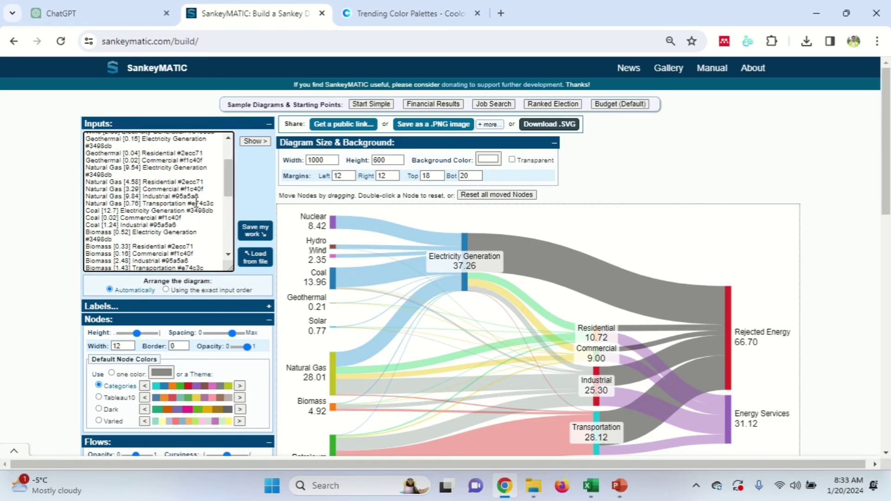
pyautogui.scroll(8, 195, 204)
pyautogui.hotkey('alt', 'Tab')
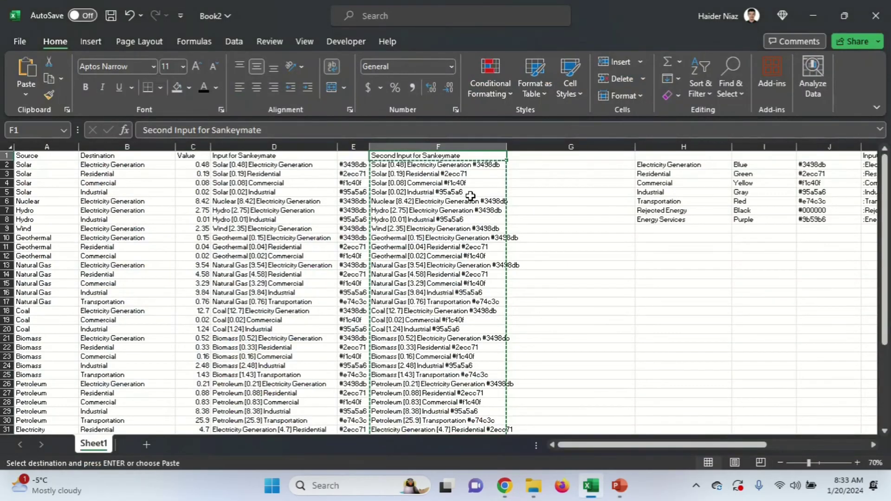
pyautogui.click(294, 166)
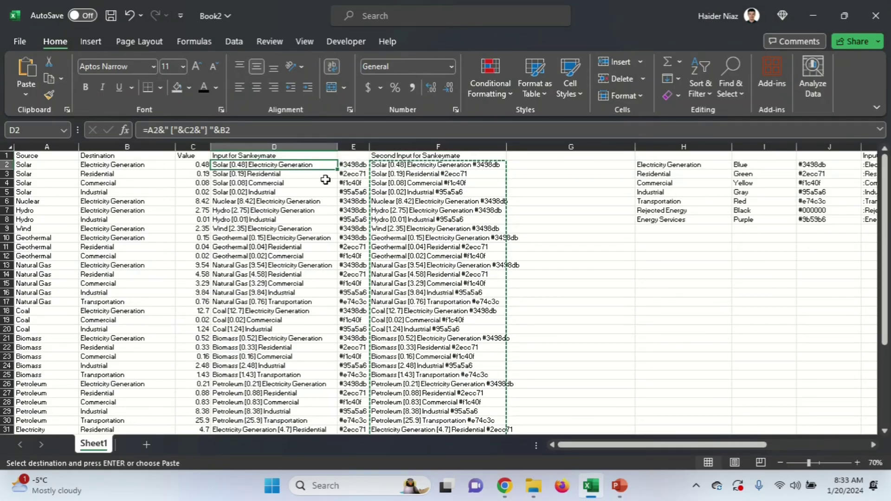
pyautogui.hotkey('ctrl', 'shift', 'Down')
pyautogui.hotkey('ctrl', 'c')
pyautogui.hotkey('alt', 'Tab')
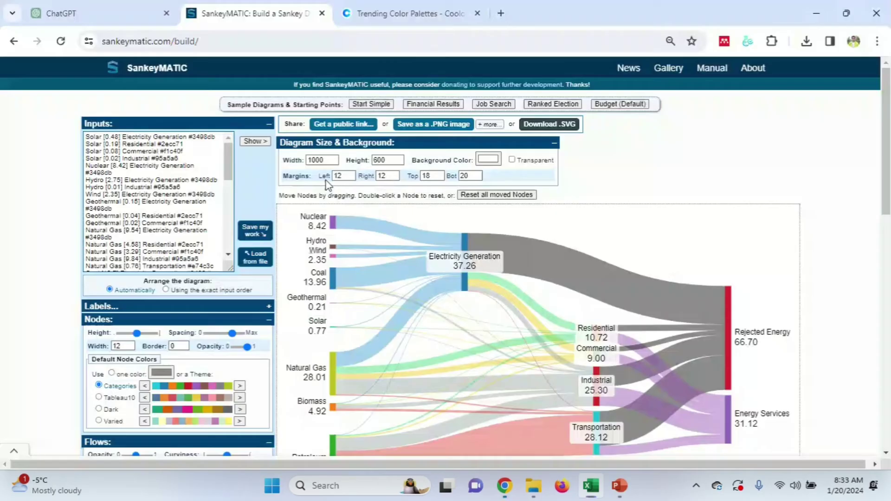
pyautogui.click(160, 195)
pyautogui.hotkey('ctrl', 'a')
pyautogui.hotkey('ctrl', 'v')
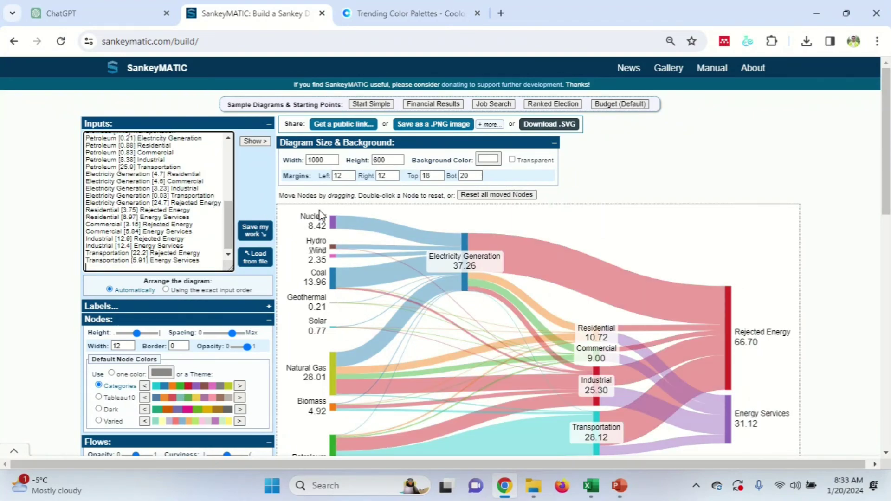
# Copy the seven node color lines in K2:K8 from Excel and add them below the flow lines in SankeyMATIC's inputs
pyautogui.hotkey('alt', 'Tab')
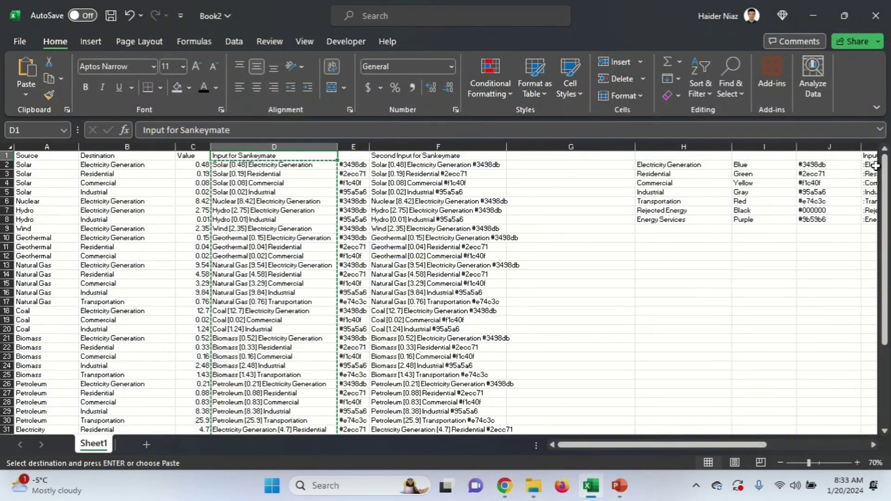
pyautogui.moveTo(870, 166); pyautogui.dragTo(869, 219)
pyautogui.hotkey('ctrl', 'c')
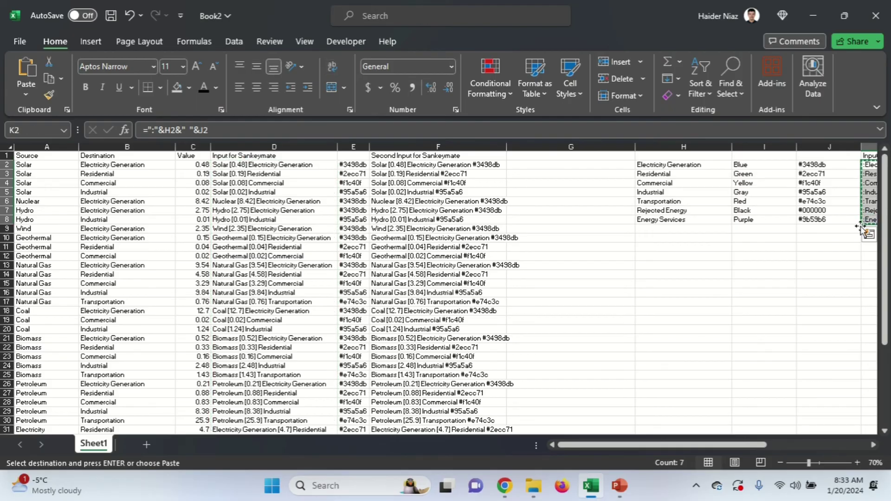
pyautogui.hotkey('alt', 'Tab')
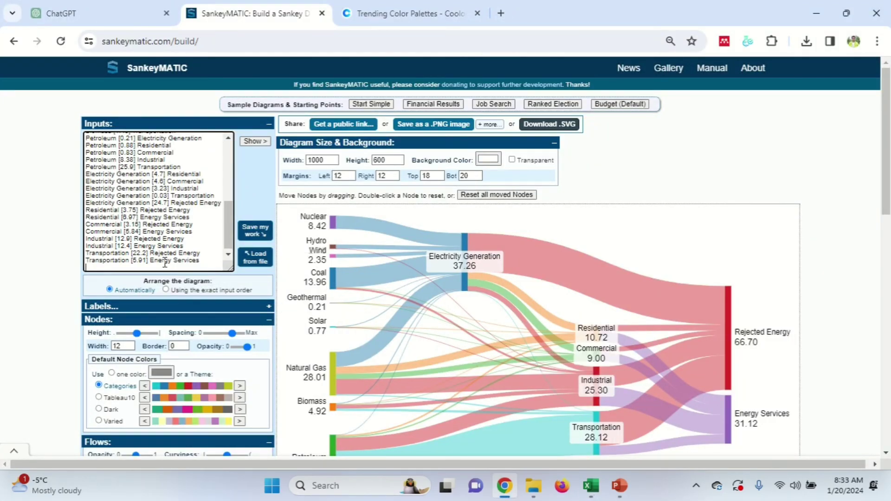
pyautogui.hotkey('ctrl', 'v')
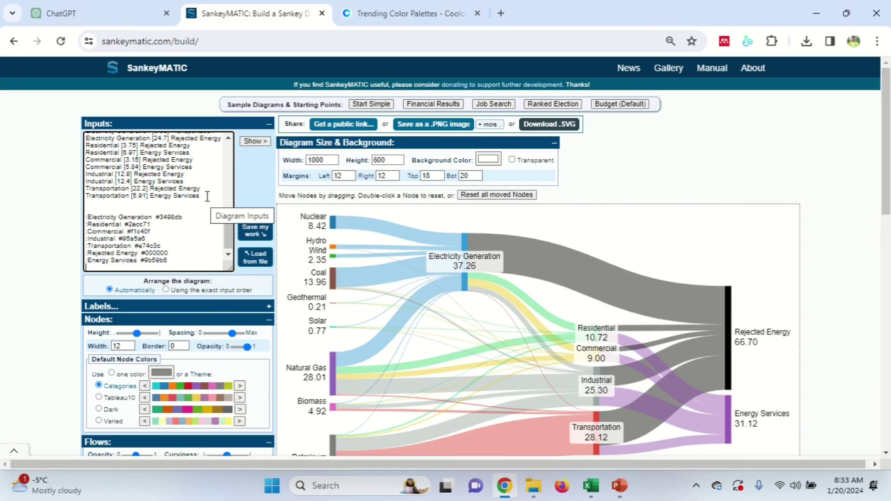
# Copy the Energy Services color code #9b59b6 and add it after the Transportation [5.91] Energy Services flow line
pyautogui.moveTo(168, 260); pyautogui.dragTo(142, 261)
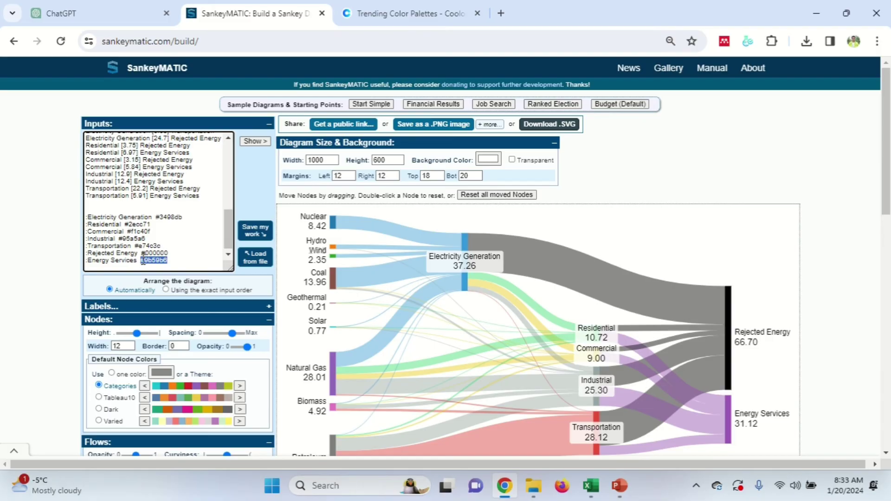
pyautogui.click(209, 196)
pyautogui.press('Return')
pyautogui.hotkey('ctrl', 'v')
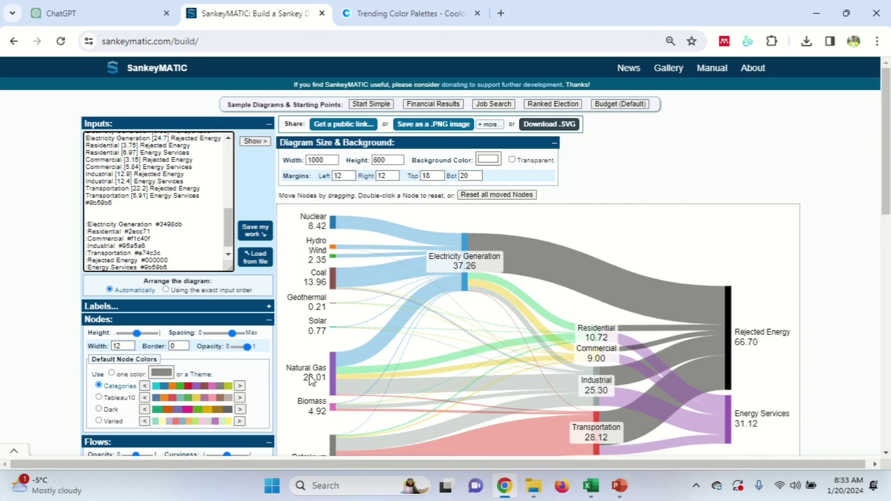
# Try coloring the flows from each flow's Source, and set the default flow colors to the outermost nodes (flowing in) instead
pyautogui.scroll(-4, 89, 338)
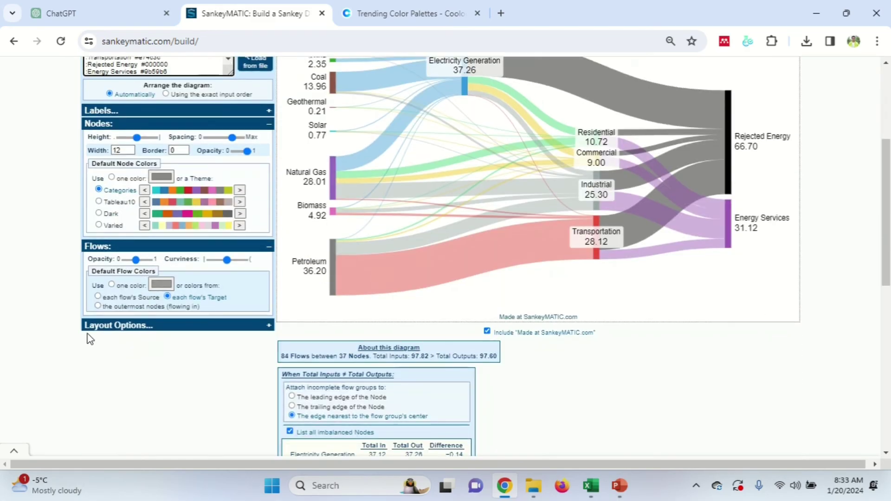
pyautogui.click(117, 300)
pyautogui.scroll(1, 116, 302)
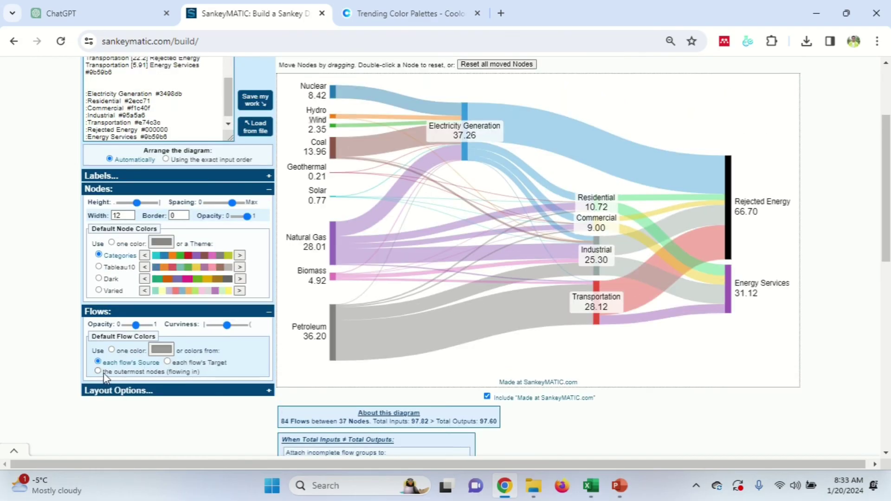
pyautogui.click(98, 372)
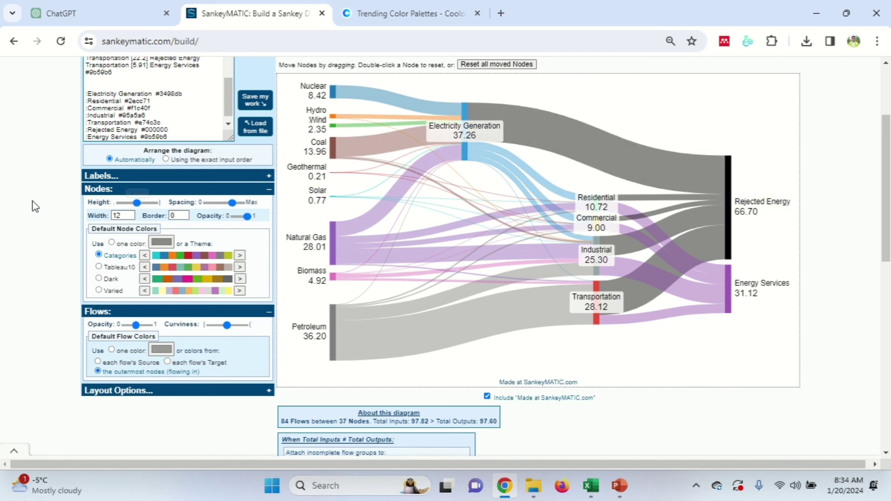
pyautogui.scroll(3, 46, 200)
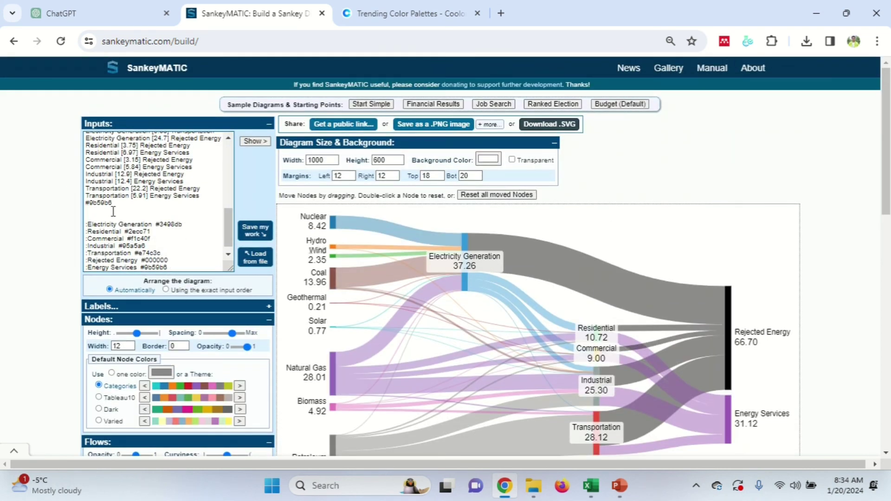
# Delete the seven node color lines and the #9b59b6 code below the flow lines in the inputs
pyautogui.click(170, 264)
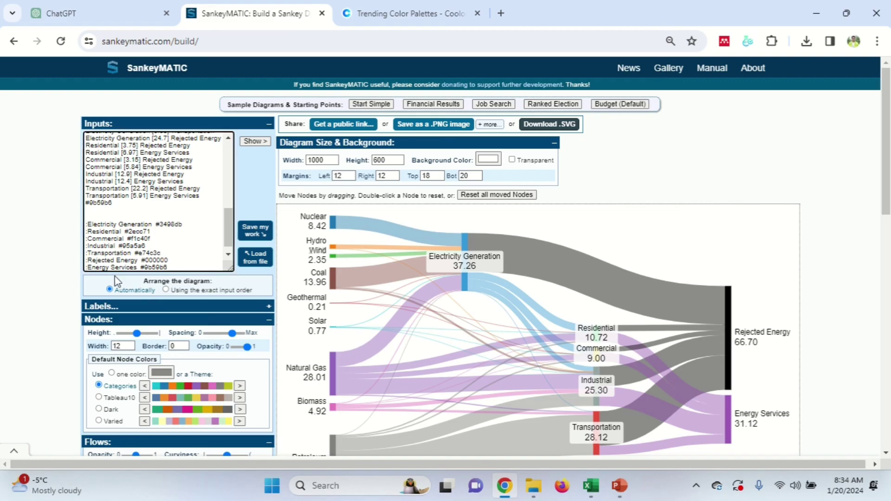
pyautogui.moveTo(554, 270)
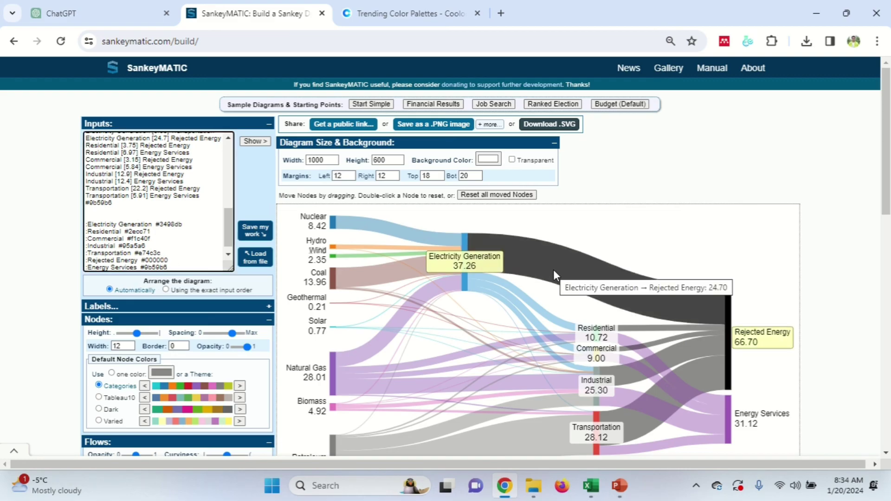
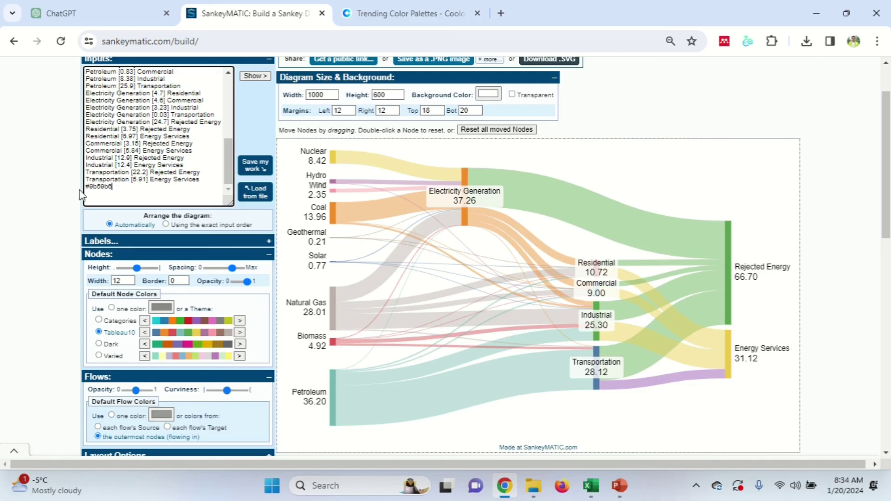
# Compare the Dark, Varied and Tableau10 themes for the default node colors, and choose Dark
pyautogui.click(111, 349)
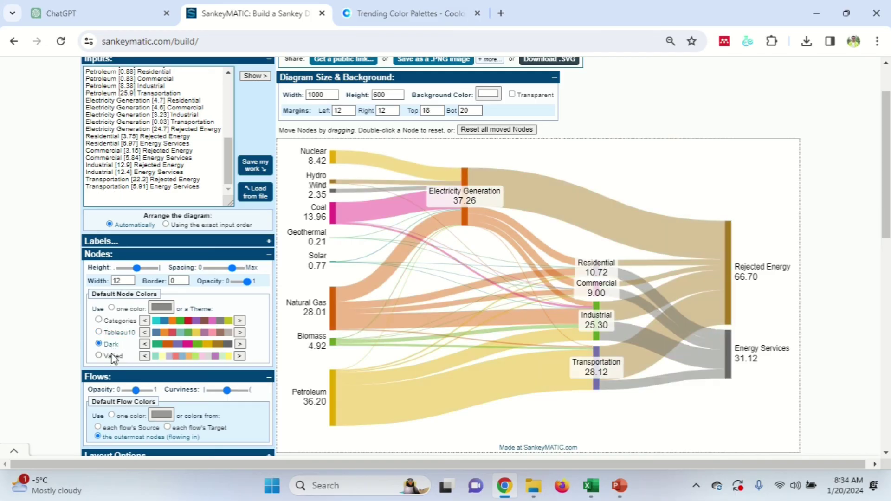
pyautogui.click(100, 356)
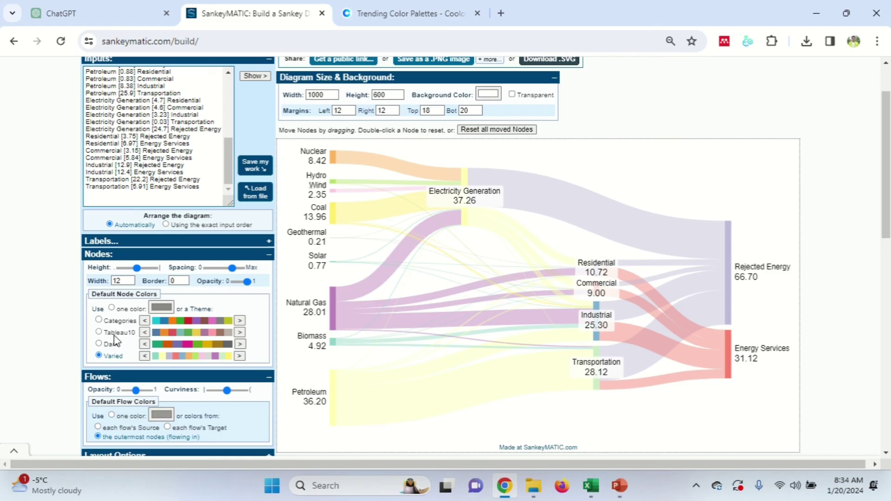
pyautogui.click(115, 334)
pyautogui.click(112, 346)
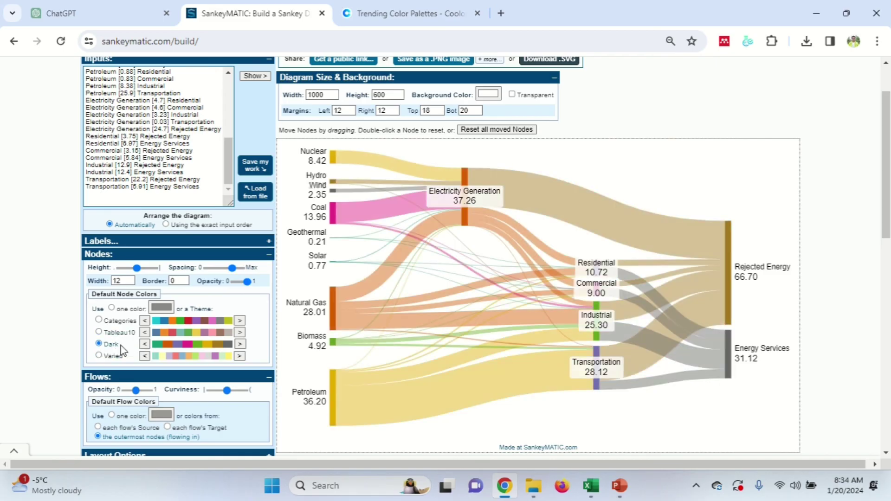
# Rotate the Dark theme's color order by five positions so that it starts with gold
pyautogui.click(145, 345)
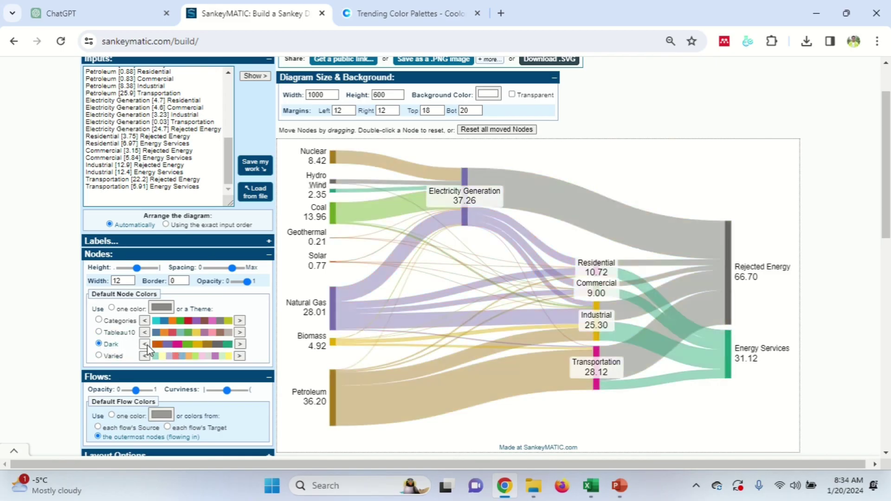
pyautogui.click(145, 344)
pyautogui.click(145, 345)
pyautogui.click(145, 344)
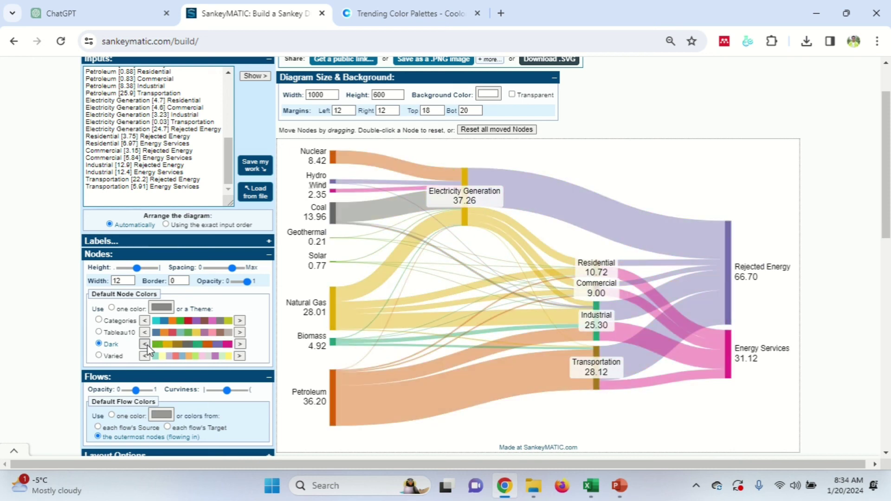
pyautogui.click(145, 345)
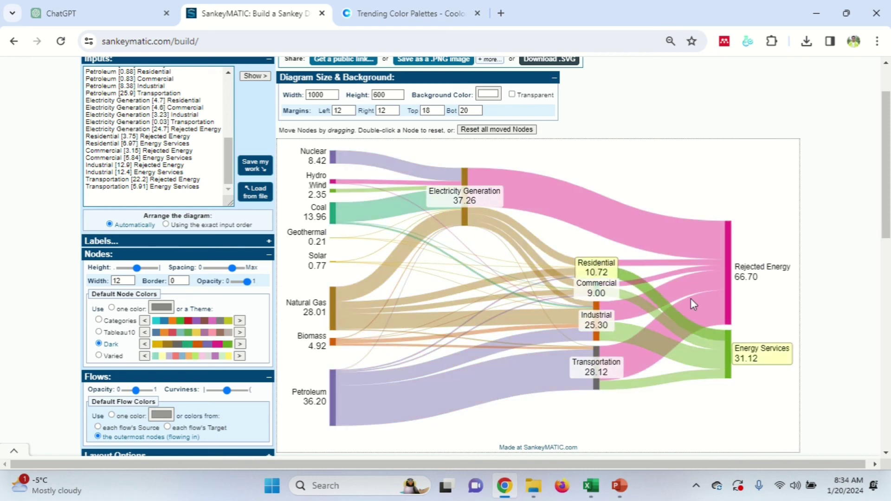
# Move the Rejected Energy node up to the diagram's top edge, and the Energy Services and Transportation nodes down level with Petroleum's lower end
pyautogui.moveTo(734, 243); pyautogui.dragTo(741, 195)
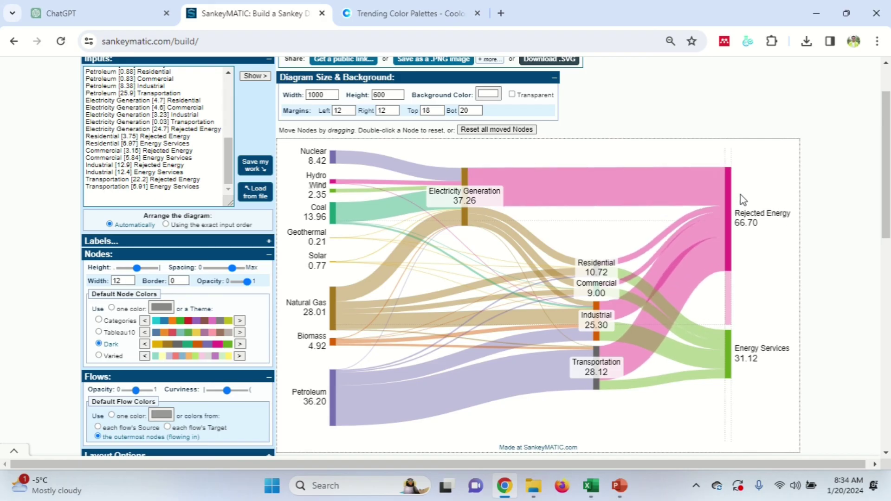
pyautogui.moveTo(728, 351); pyautogui.dragTo(728, 393)
pyautogui.moveTo(597, 389); pyautogui.dragTo(596, 419)
pyautogui.moveTo(729, 402); pyautogui.dragTo(749, 412)
pyautogui.moveTo(730, 231); pyautogui.dragTo(730, 212)
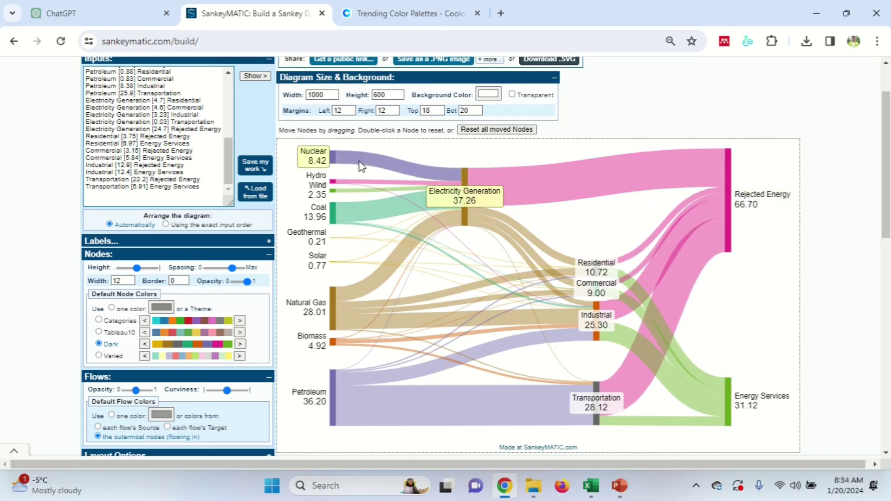
# Raise the Electricity Generation node level with Nuclear, move Industrial left and slightly down, and spread Residential and Commercial upward
pyautogui.moveTo(465, 175); pyautogui.dragTo(463, 156)
pyautogui.moveTo(595, 308); pyautogui.dragTo(518, 328)
pyautogui.moveTo(598, 269); pyautogui.dragTo(594, 217)
pyautogui.moveTo(597, 284); pyautogui.dragTo(597, 252)
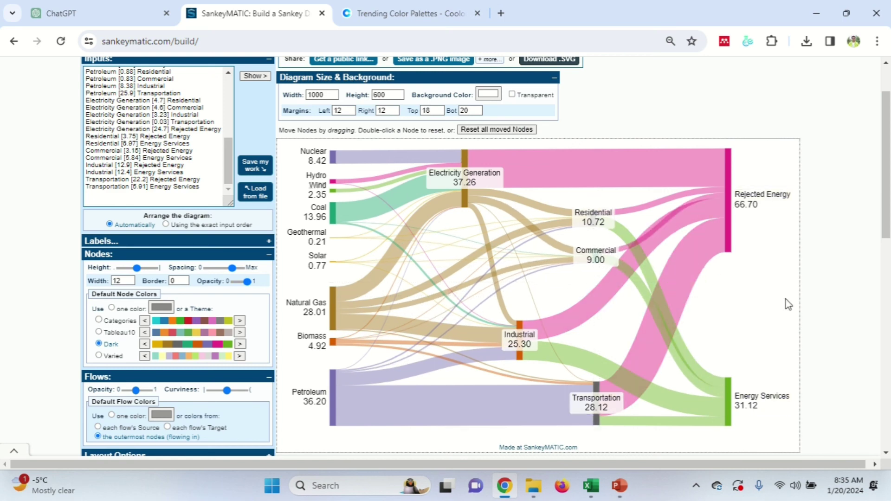
# Show the additional size options for saving the diagram as a PNG image
pyautogui.scroll(2, 798, 273)
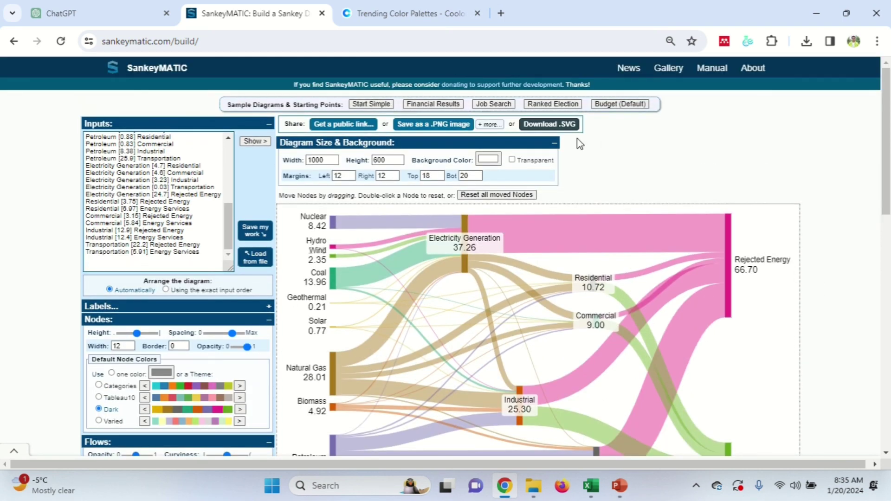
pyautogui.click(490, 124)
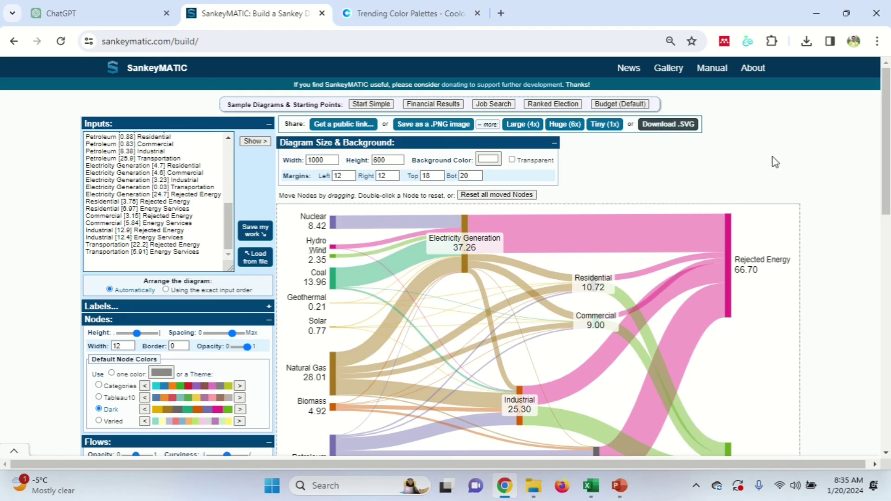
pyautogui.scroll(-1, 780, 159)
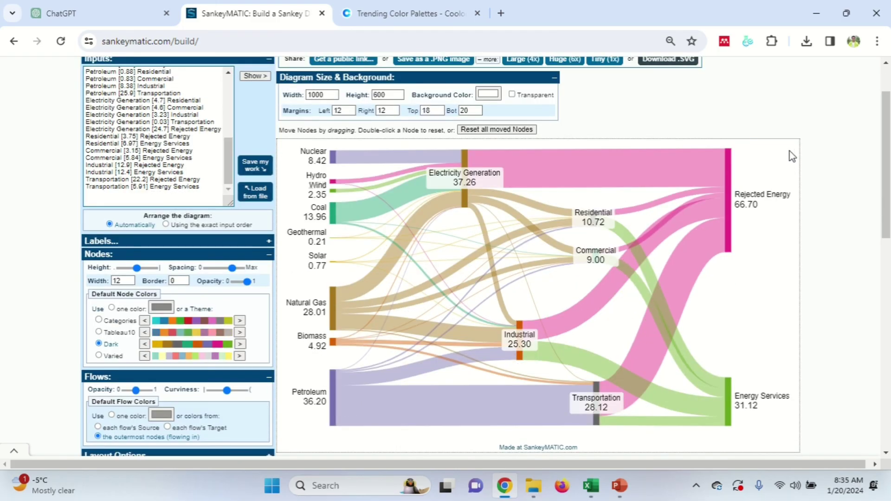